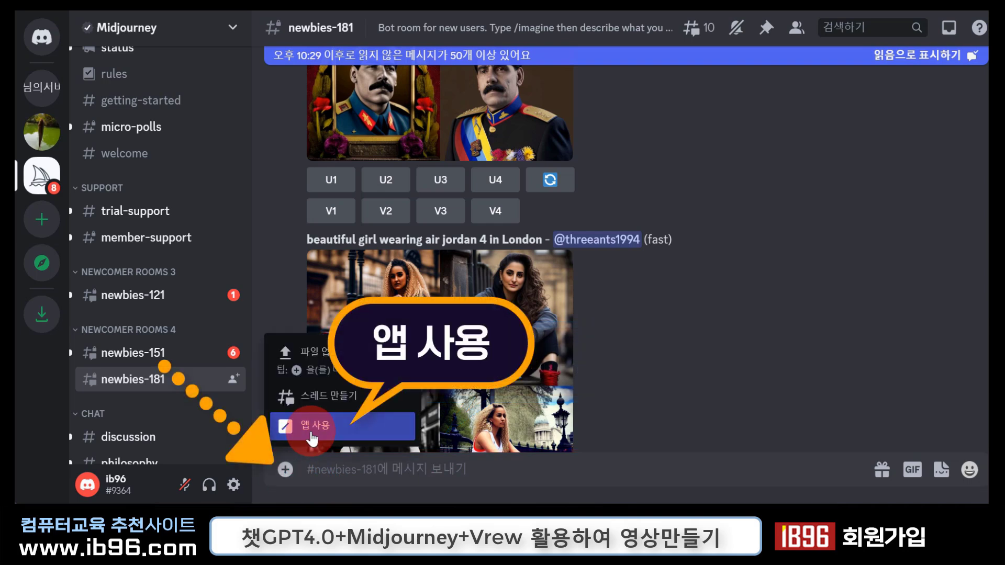
- Start Midjourney's /imagine command in the newbies-181 channel
{"action": "left_click", "coordinate": [313, 437]}
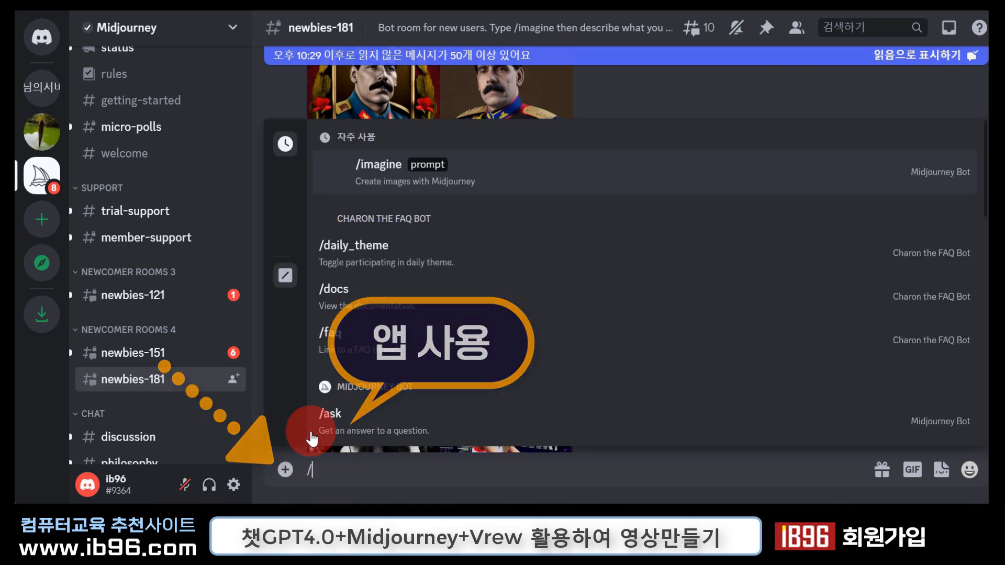
{"action": "left_click", "coordinate": [377, 172]}
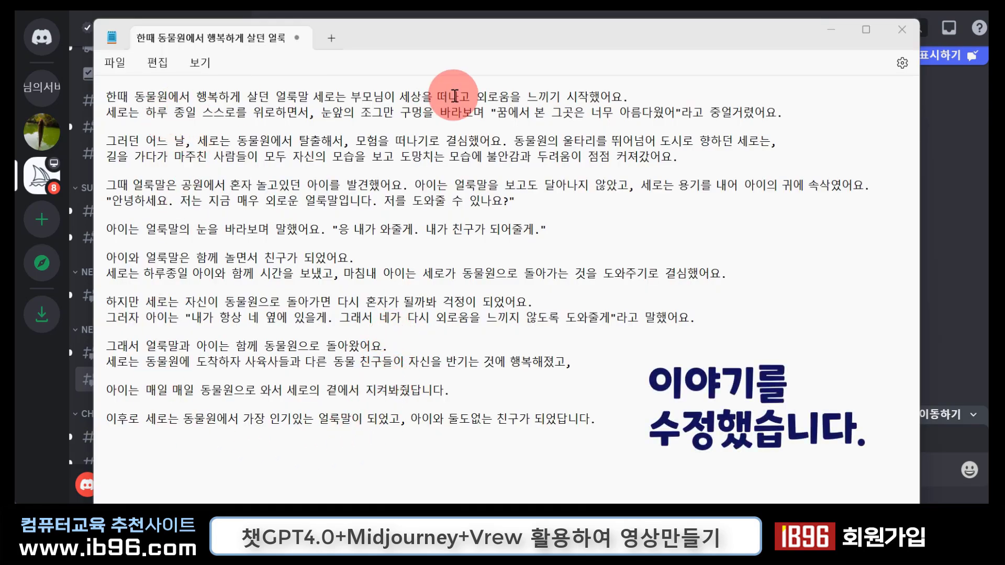
{"action": "left_click_drag", "start_coordinate": [627, 97], "coordinate": [591, 96]}
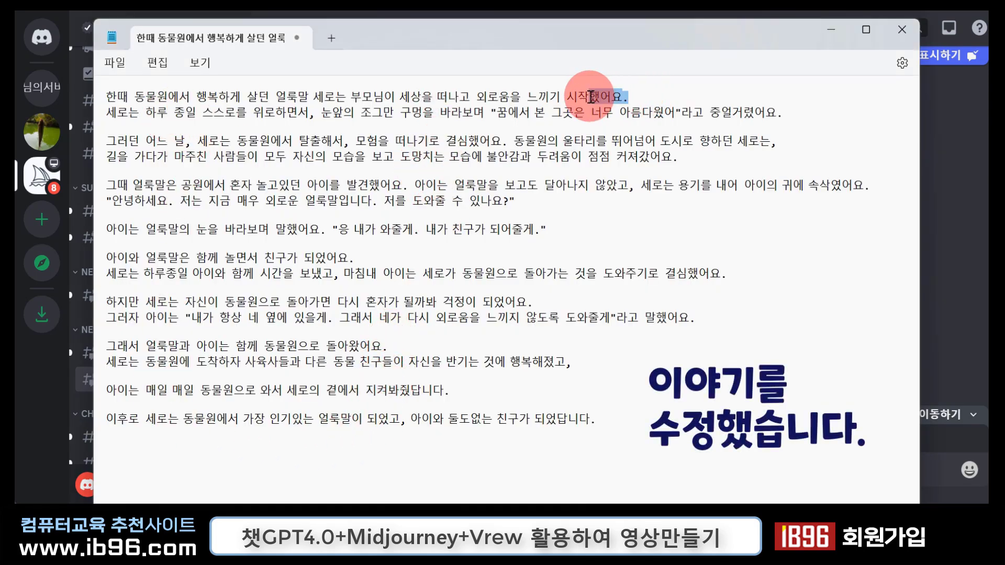
{"action": "left_click", "coordinate": [785, 109]}
{"action": "left_click_drag", "start_coordinate": [784, 111], "coordinate": [755, 112]}
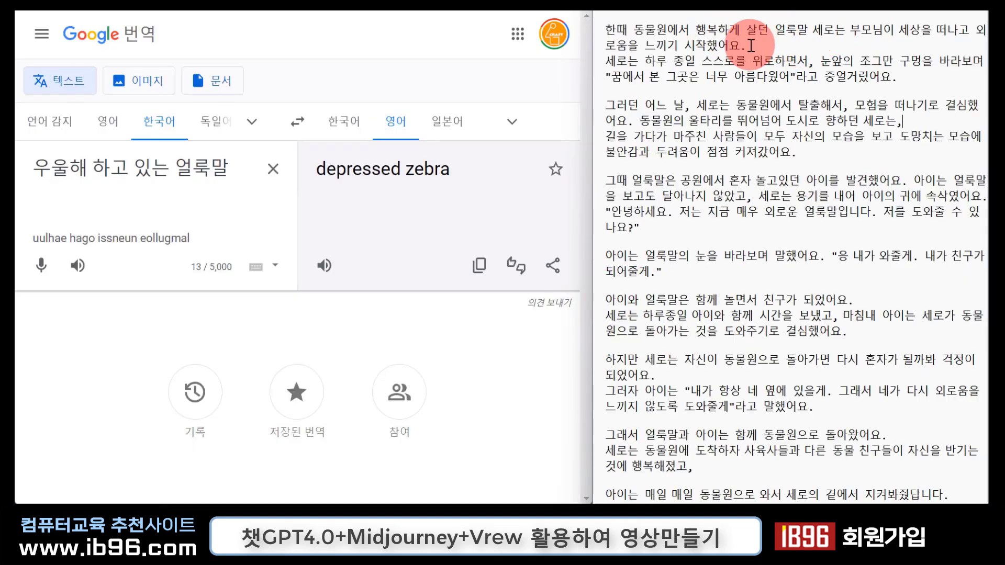
- Copy the English translation "depressed zebra" from Google Translate and return to the /imagine prompt in Discord
{"action": "left_click", "coordinate": [243, 185]}
{"action": "left_click", "coordinate": [249, 167]}
{"action": "left_click_drag", "start_coordinate": [218, 167], "coordinate": [20, 169]}
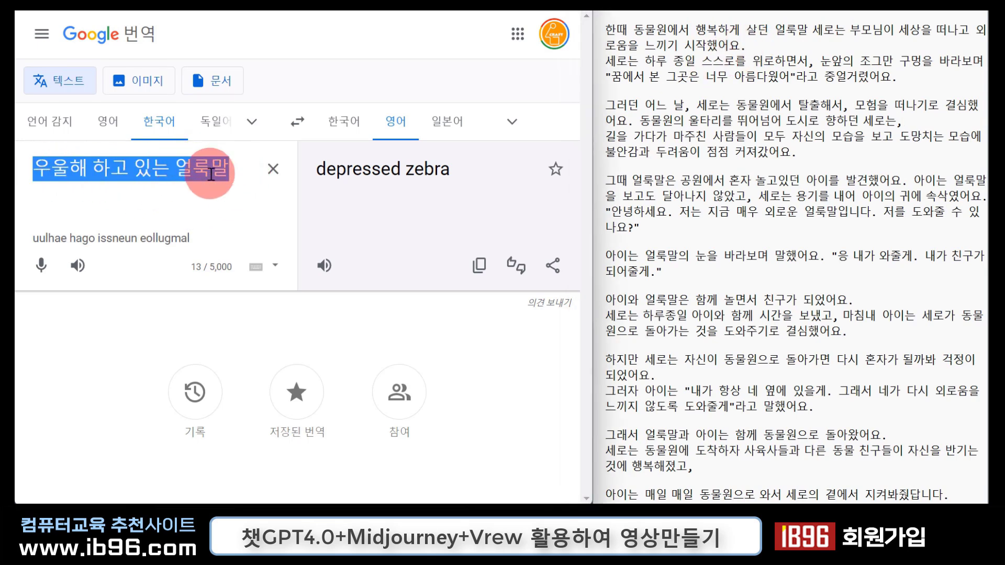
{"action": "left_click_drag", "start_coordinate": [471, 172], "coordinate": [325, 176]}
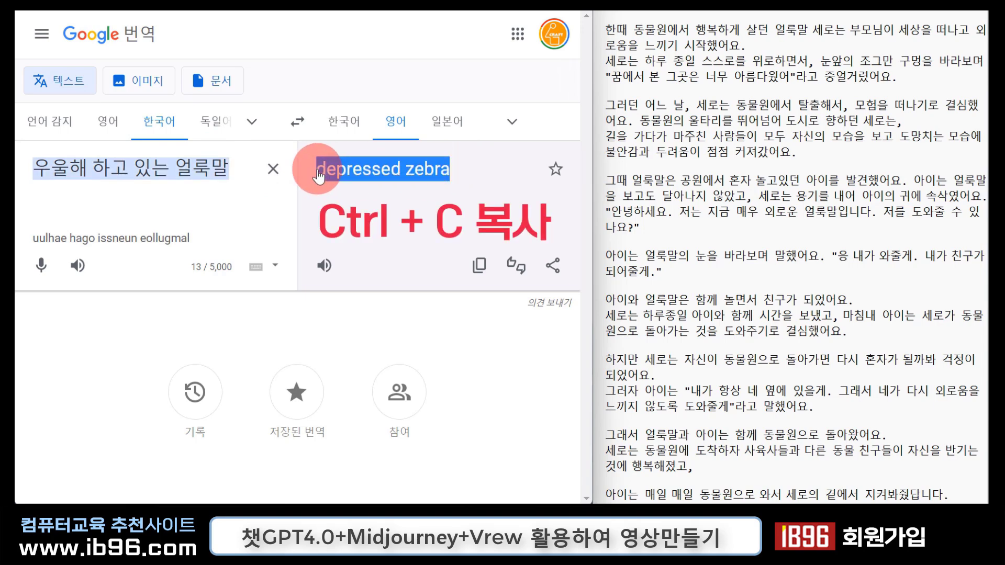
{"action": "left_click", "coordinate": [188, 10]}
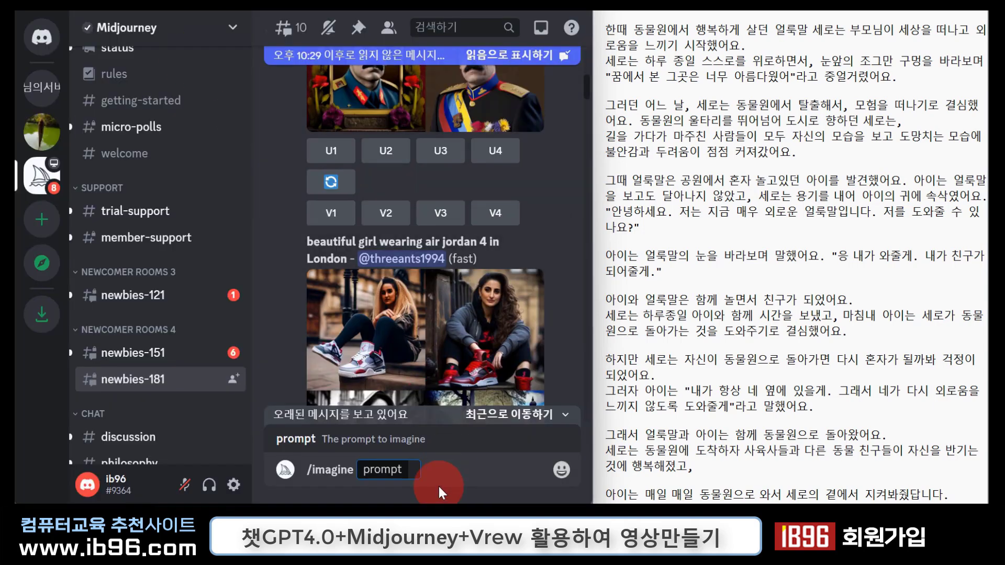
- Submit the /imagine prompt "depressed zebra, water color style, background in zoo. -- ar 1920:1080"
{"action": "type", "text": "depressed zebra"}
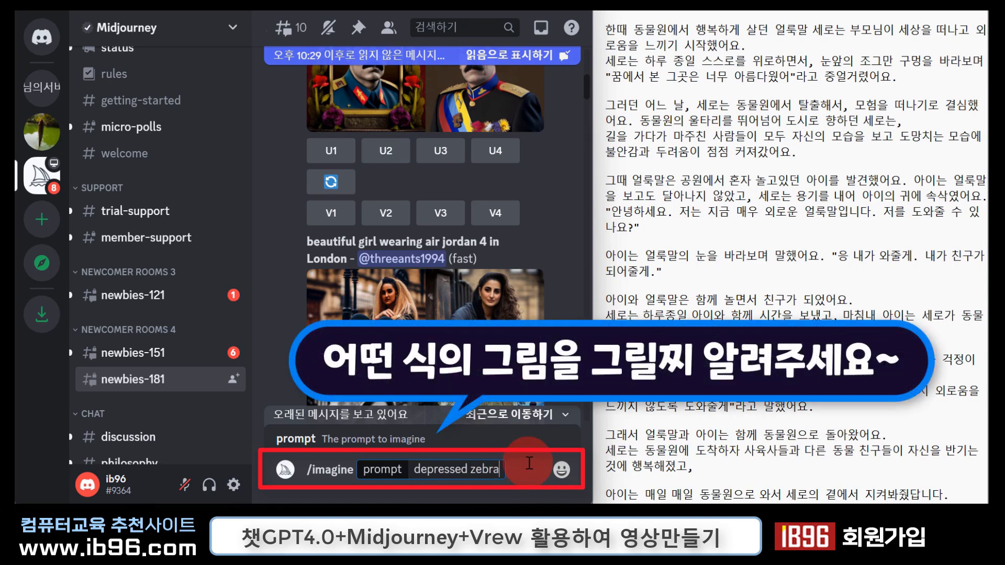
{"action": "scroll", "coordinate": [535, 367], "scroll_direction": "down", "scroll_amount": 4}
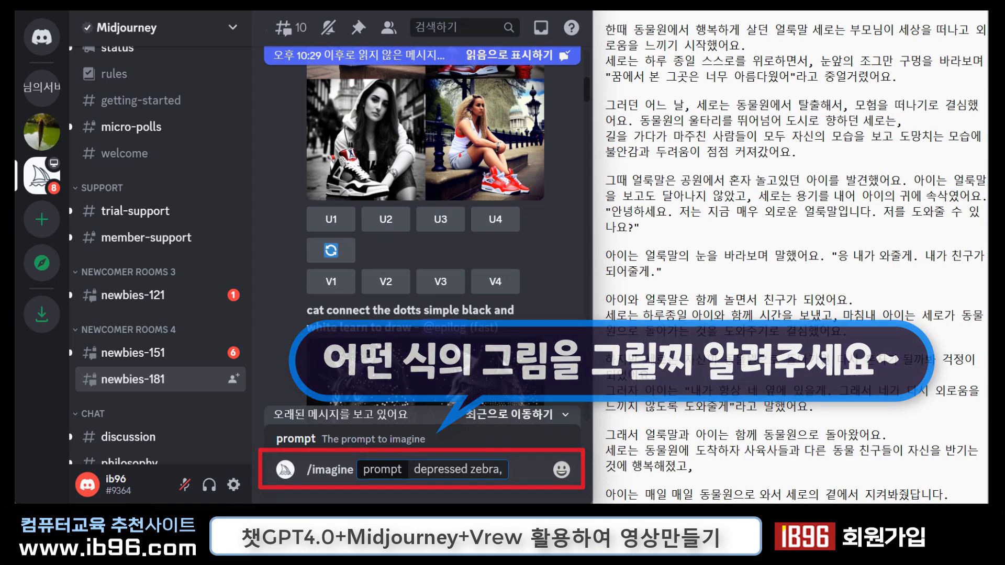
{"action": "type", "text": "water color"}
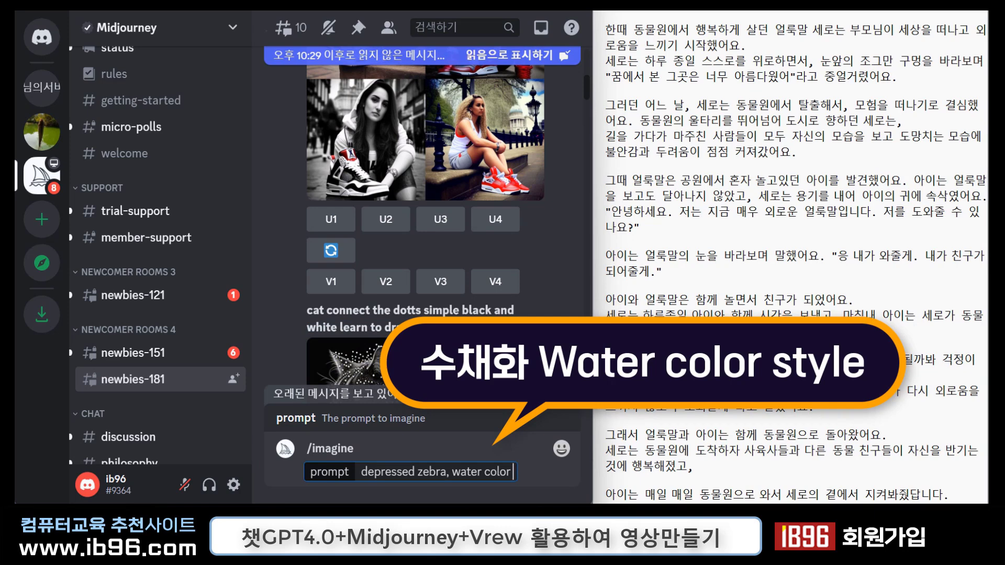
{"action": "type", "text": " style,"}
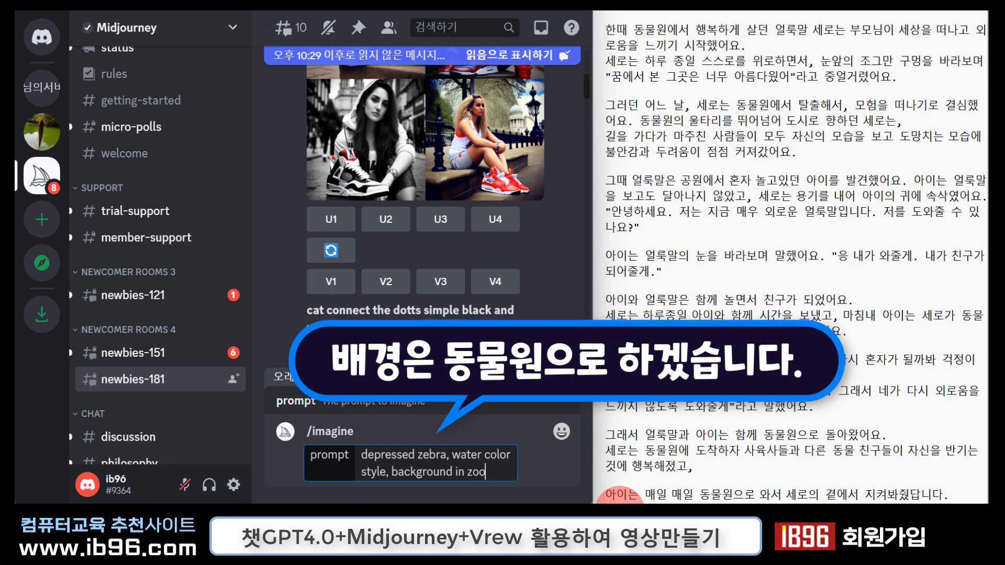
{"action": "type", "text": "background in zoo"}
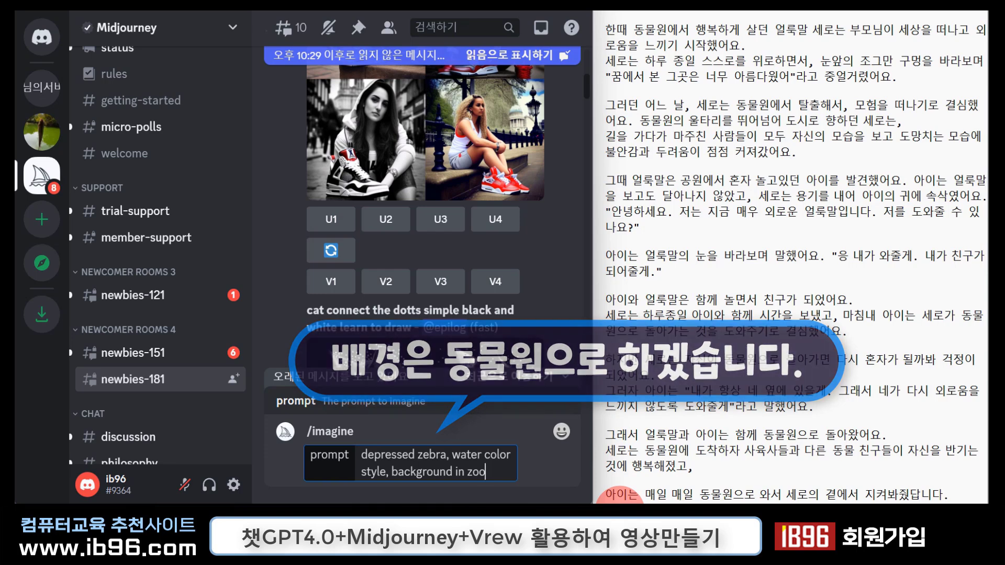
{"action": "type", "text": "."}
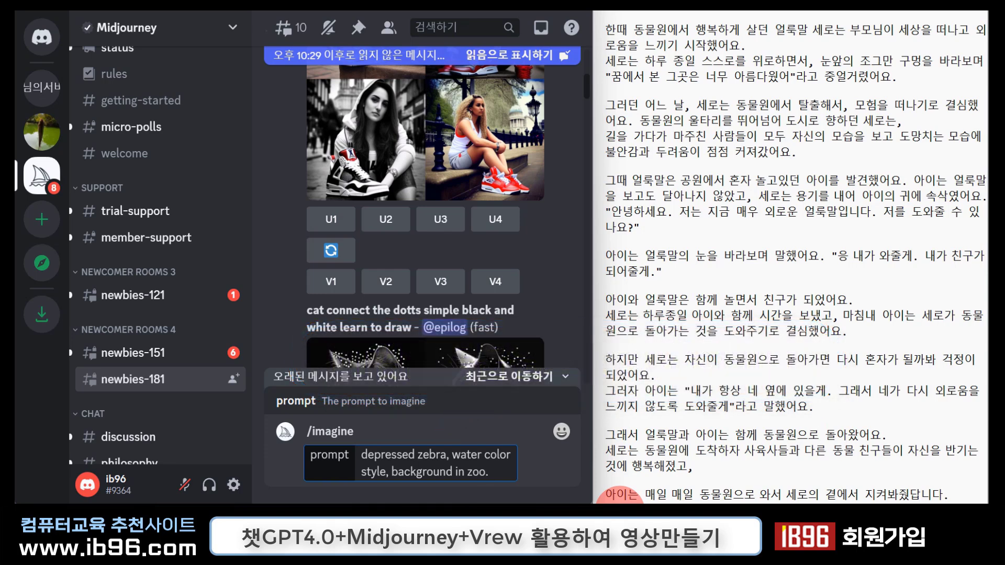
{"action": "type", "text": " --"}
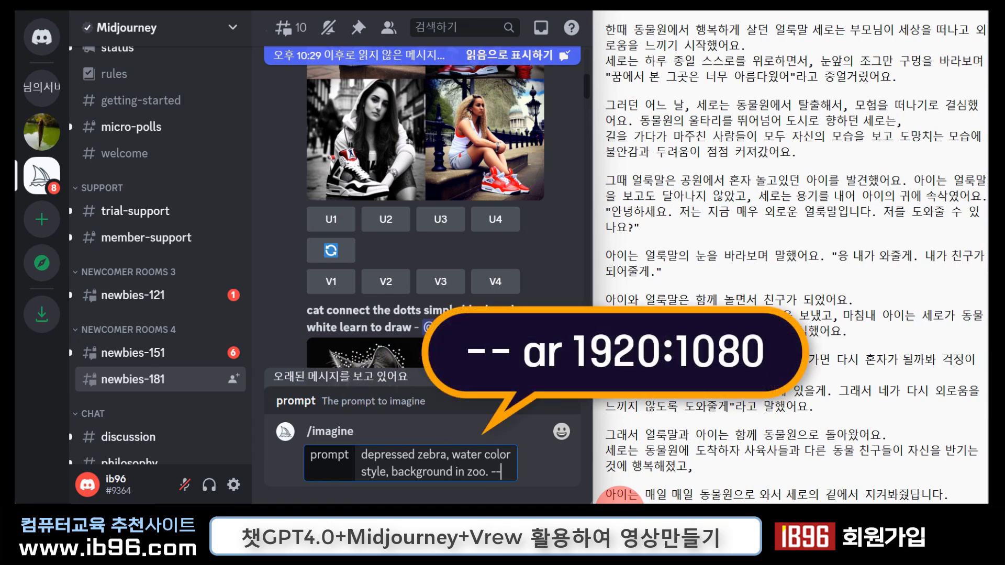
{"action": "type", "text": " ar 1920:1080"}
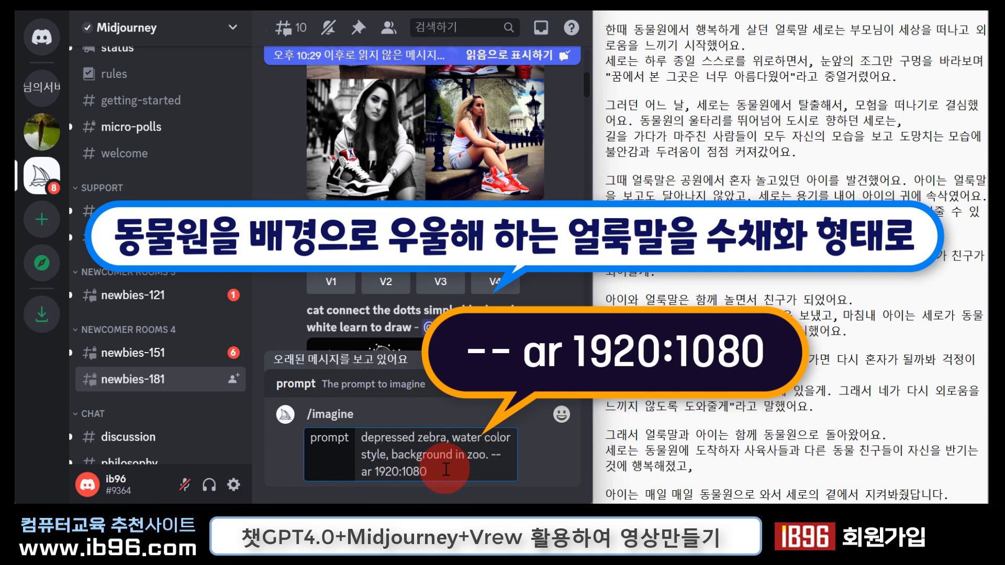
{"action": "key", "text": "Return"}
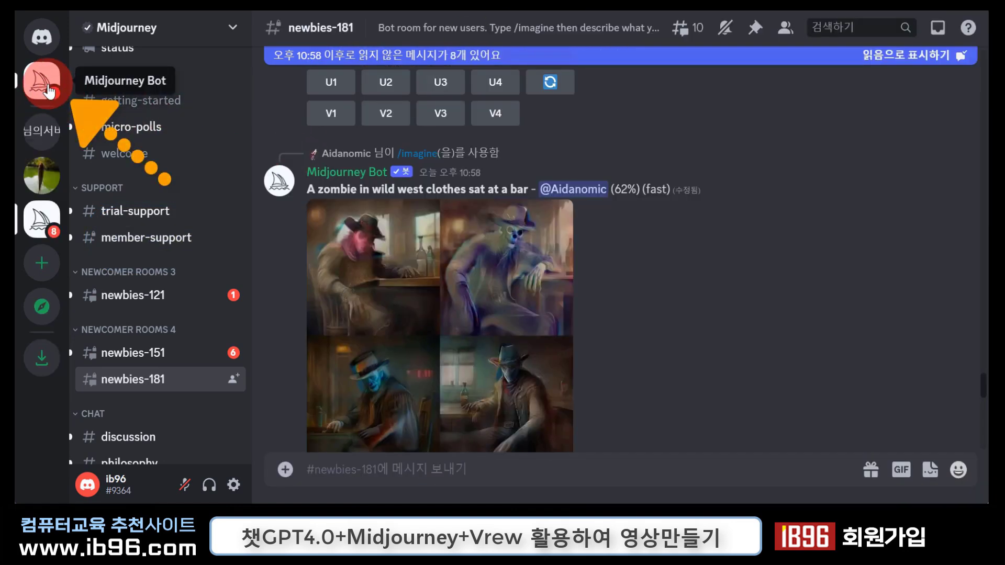
- Open the Midjourney Bot direct messages and inspect the generated depressed zebra images
{"action": "left_click", "coordinate": [49, 90]}
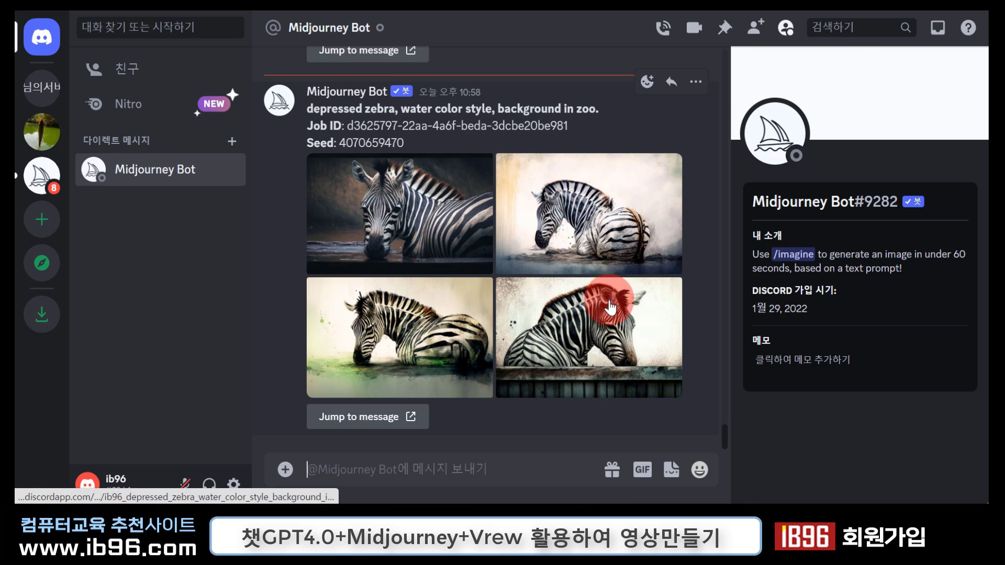
{"action": "left_click", "coordinate": [614, 349]}
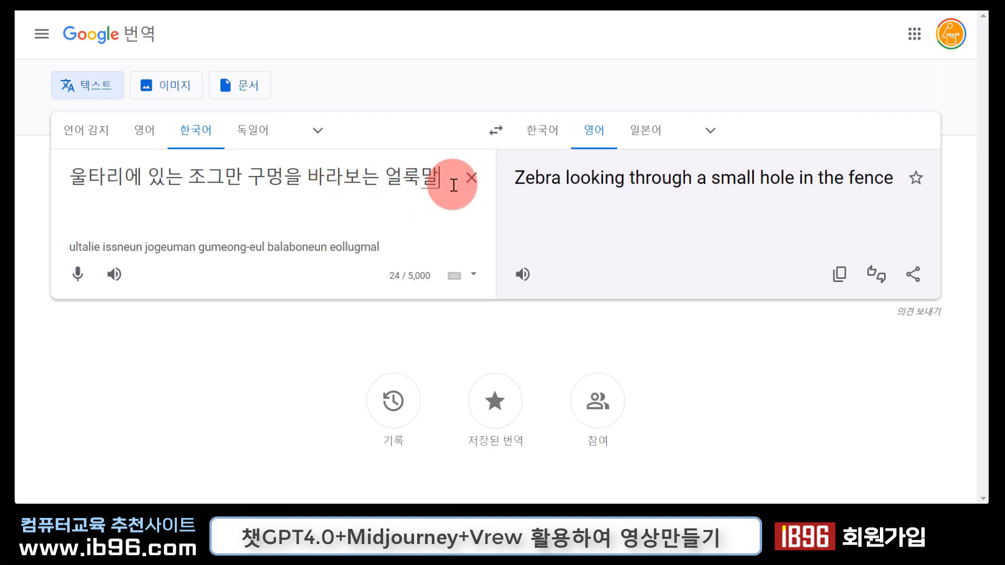
- Copy "Zebra looking through a small hole in the fence" from Google Translate and start /imagine in Discord's newbies-181 channel
{"action": "left_click_drag", "start_coordinate": [511, 178], "coordinate": [893, 188]}
{"action": "key", "text": "ctrl+c"}
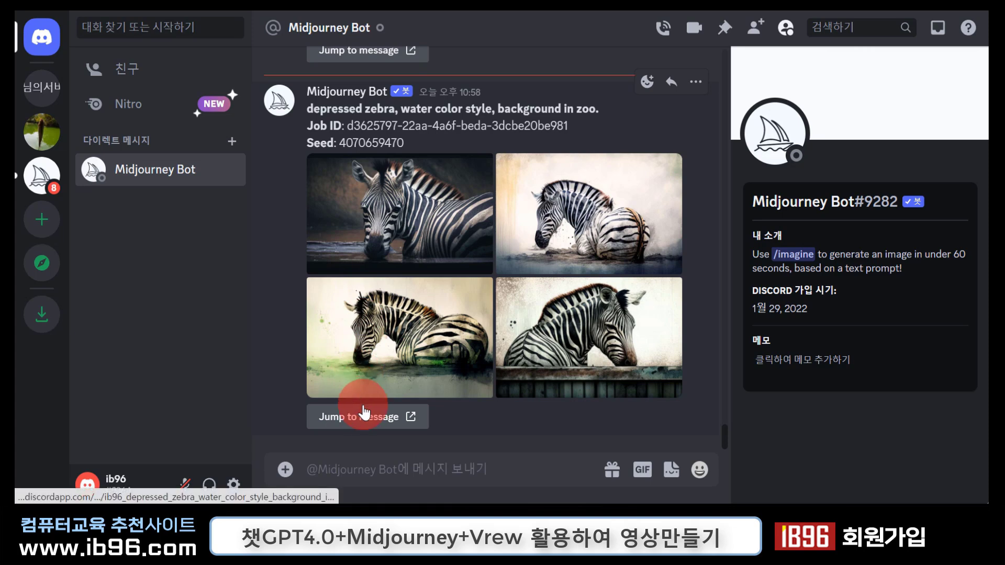
{"action": "left_click", "coordinate": [416, 419]}
{"action": "left_click", "coordinate": [308, 469]}
{"action": "type", "text": "/"}
{"action": "left_click", "coordinate": [375, 173]}
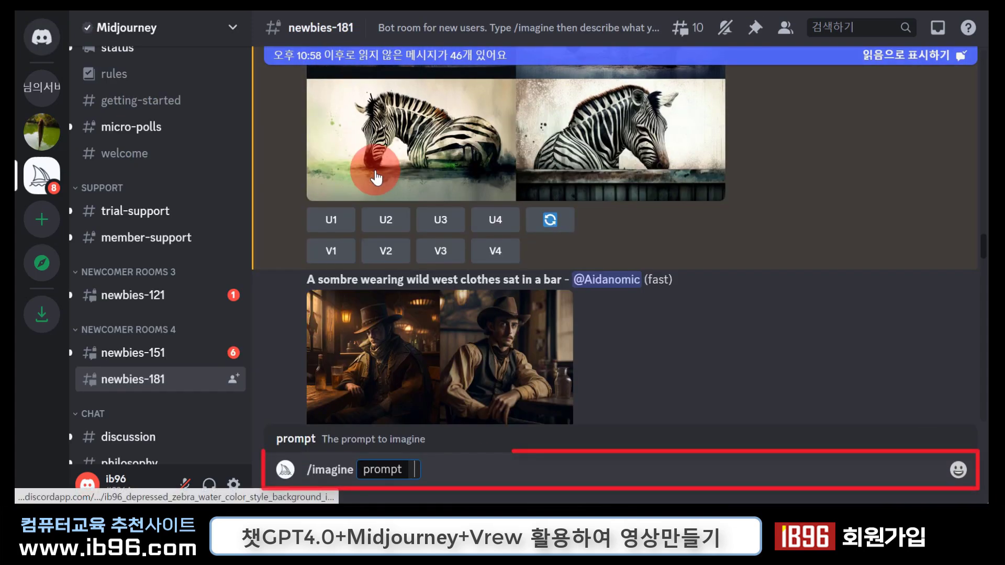
- Submit the prompt "Zebra looking through a small hole in the fence, water color style. --ar 1920:1080"
{"action": "left_click", "coordinate": [422, 469]}
{"action": "key", "text": "ctrl+v"}
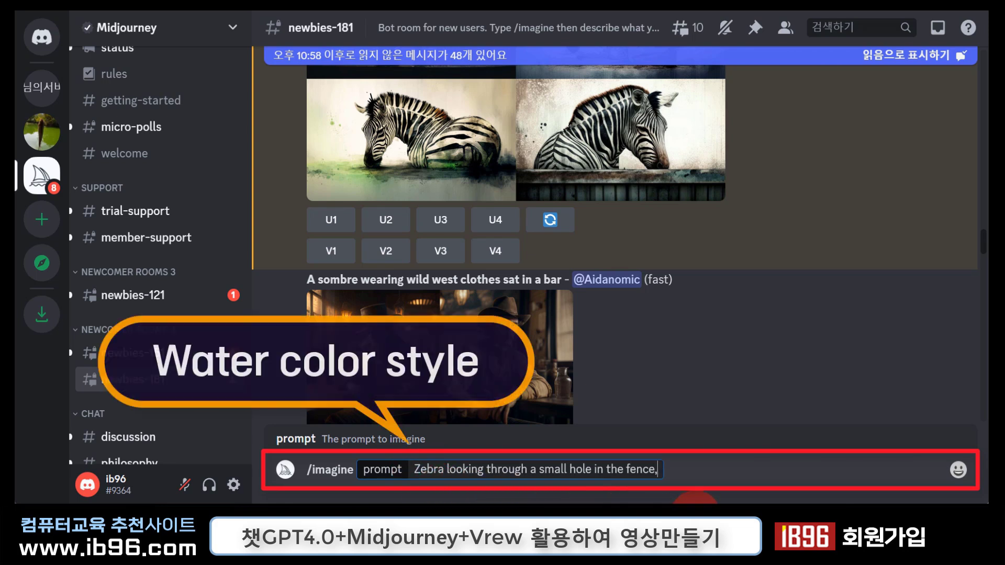
{"action": "type", "text": "water color style. --ar 1920:1080"}
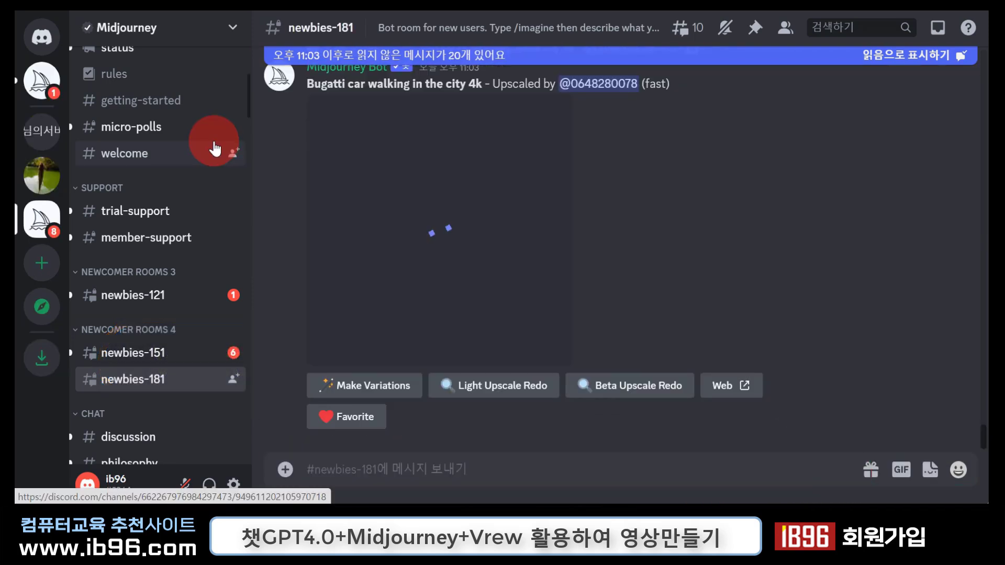
- Open the Midjourney Bot direct messages and examine the first and fourth fence-hole zebra images enlarged
{"action": "left_click", "coordinate": [50, 90]}
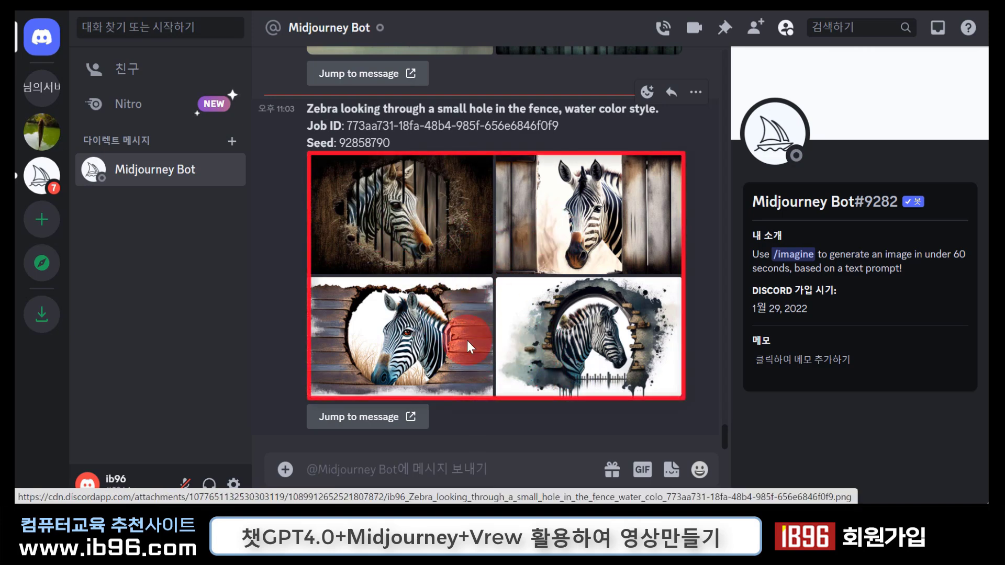
{"action": "left_click", "coordinate": [417, 234]}
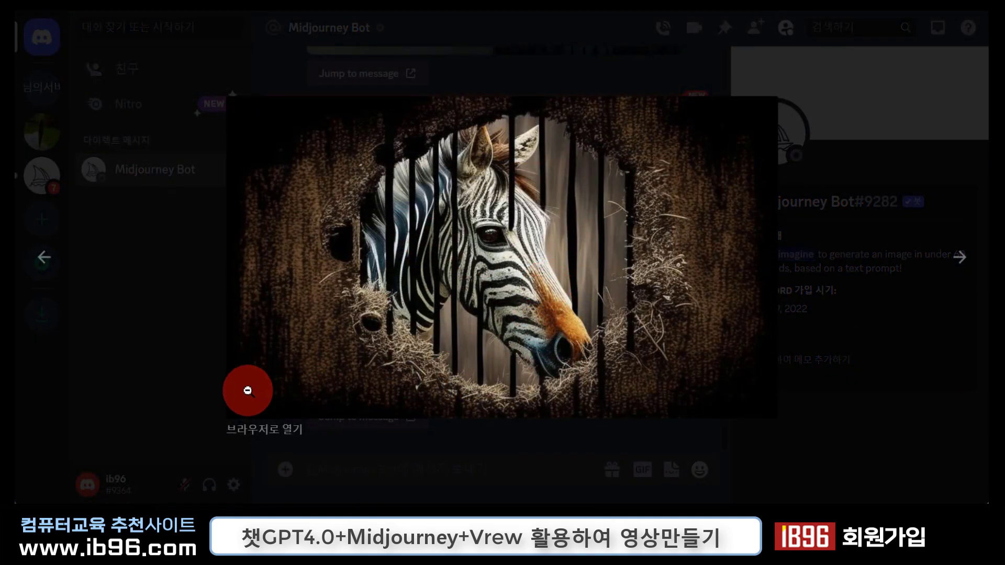
{"action": "left_click", "coordinate": [187, 368]}
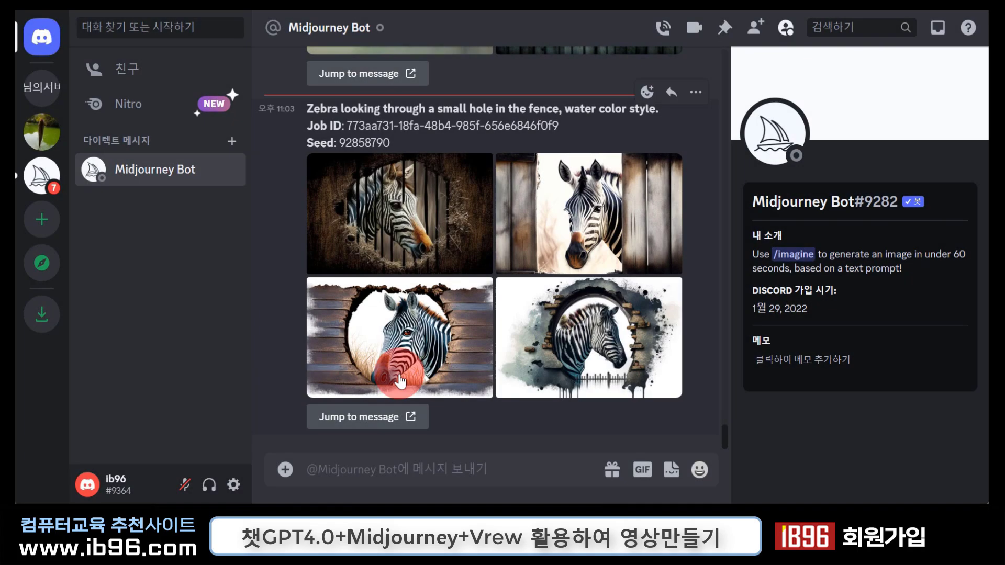
{"action": "left_click", "coordinate": [610, 316]}
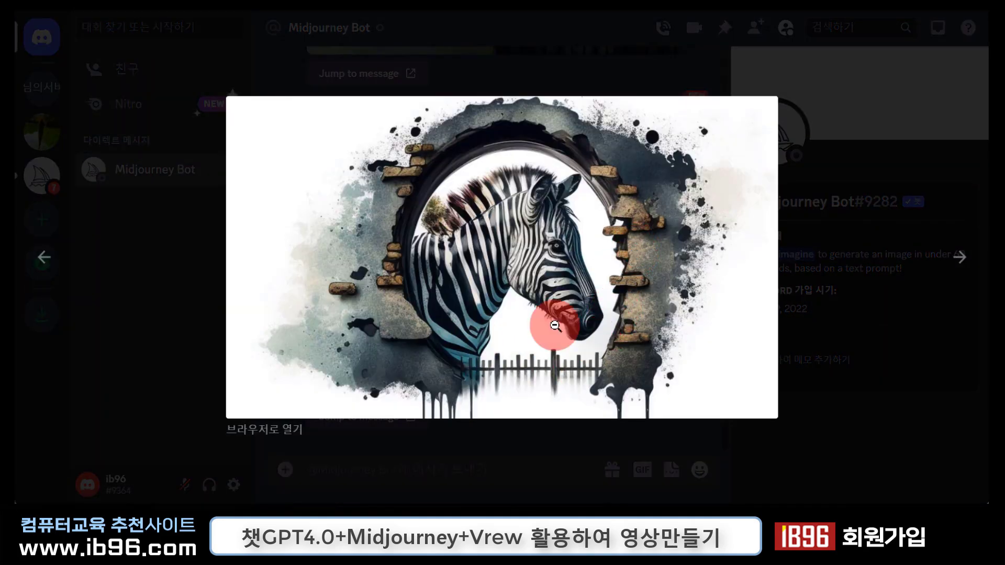
{"action": "left_click", "coordinate": [107, 309]}
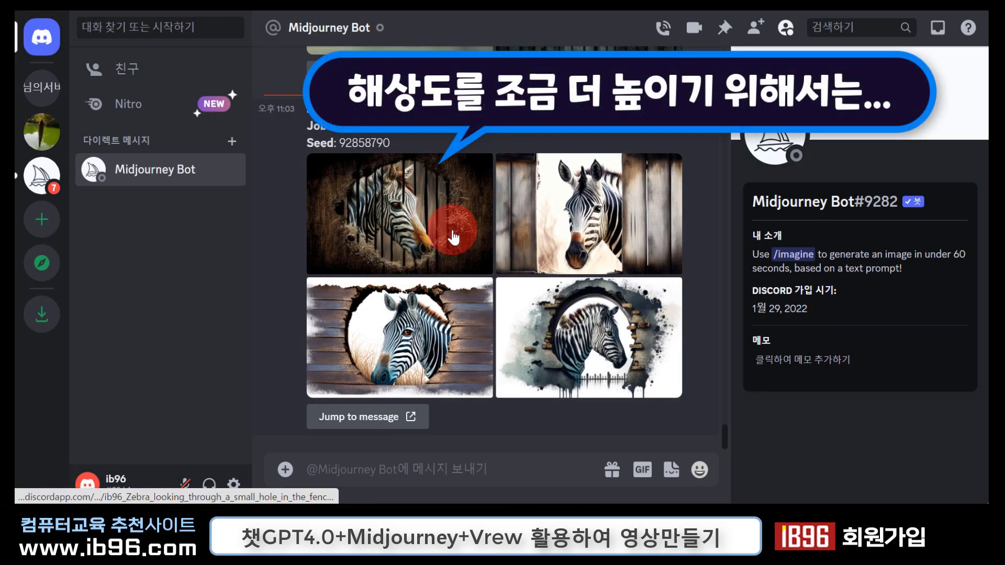
{"action": "left_click", "coordinate": [427, 239]}
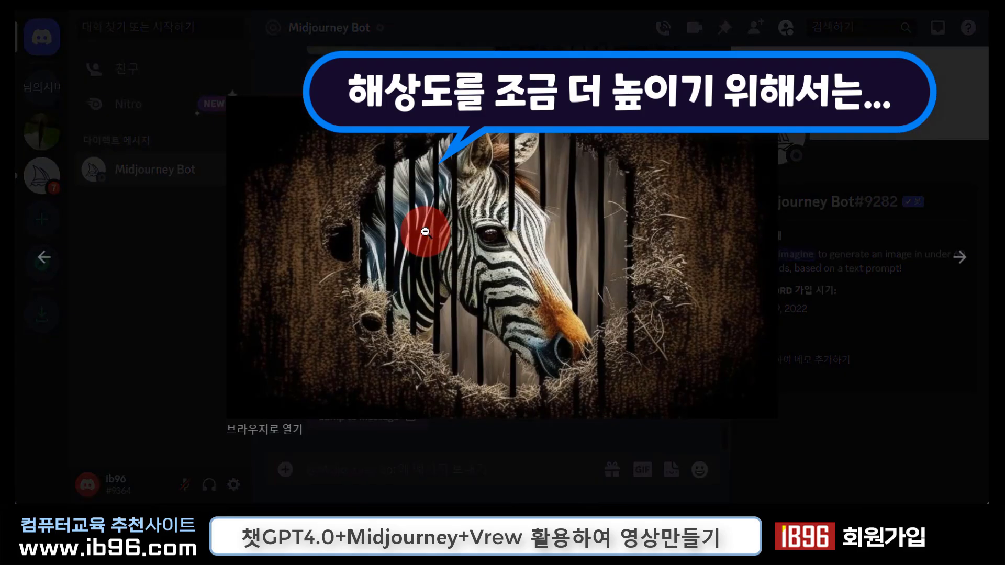
{"action": "left_click", "coordinate": [162, 377]}
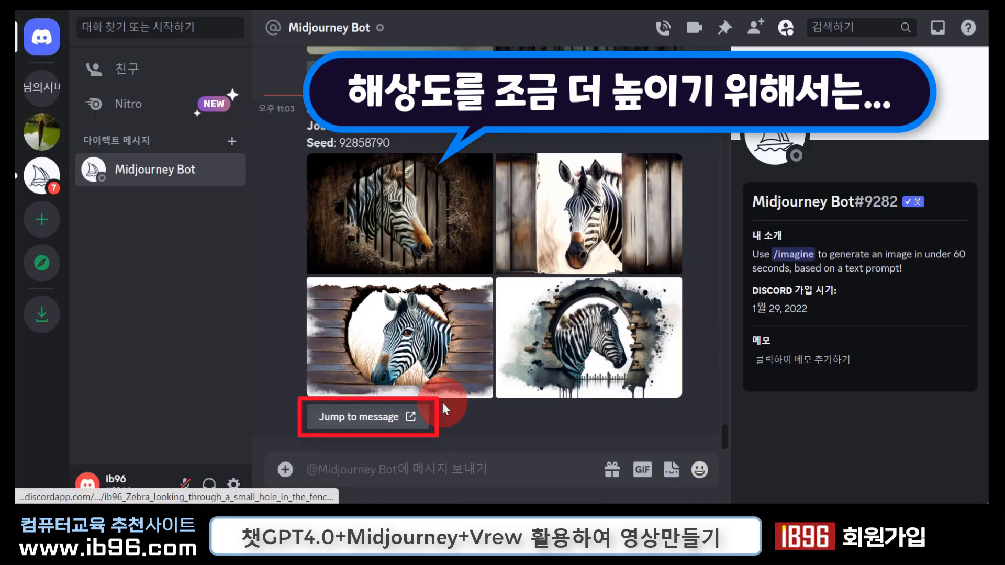
- Go to the channel message with the fence-hole zebra images and upscale the first image
{"action": "left_click", "coordinate": [409, 425]}
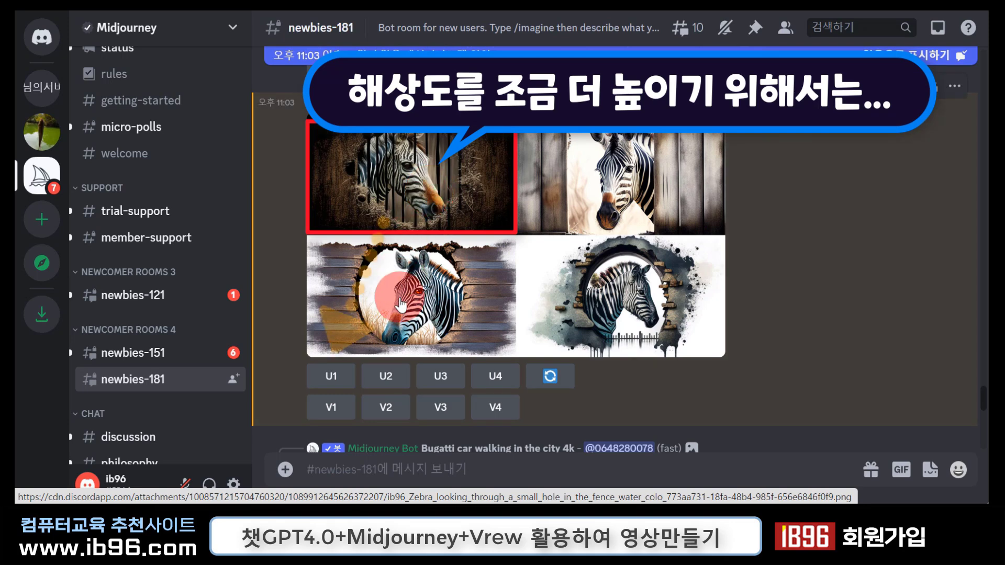
{"action": "left_click", "coordinate": [331, 377]}
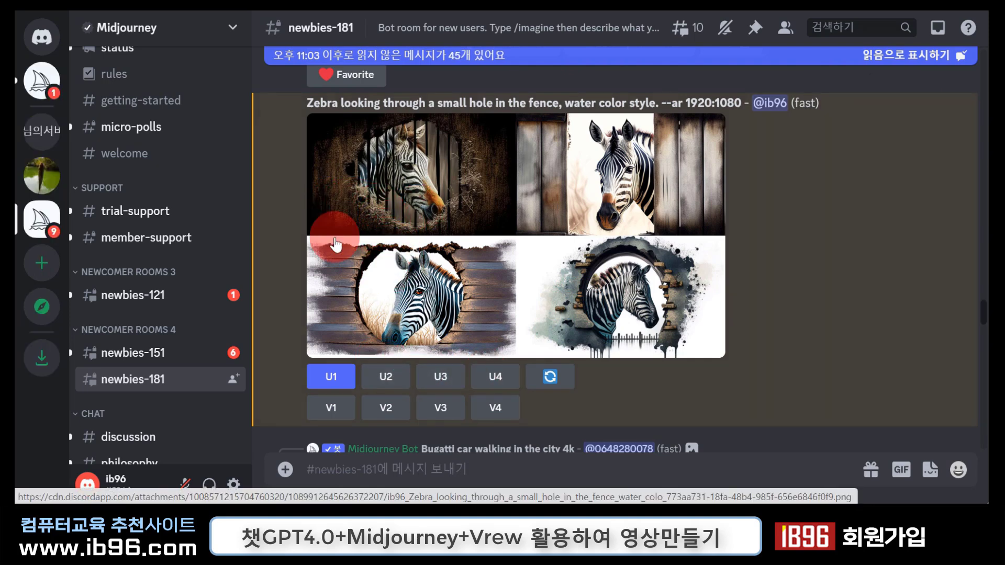
- Open the upscaled first fence-hole zebra image from the Midjourney Bot direct messages at full size in the browser and save it
{"action": "left_click", "coordinate": [45, 83]}
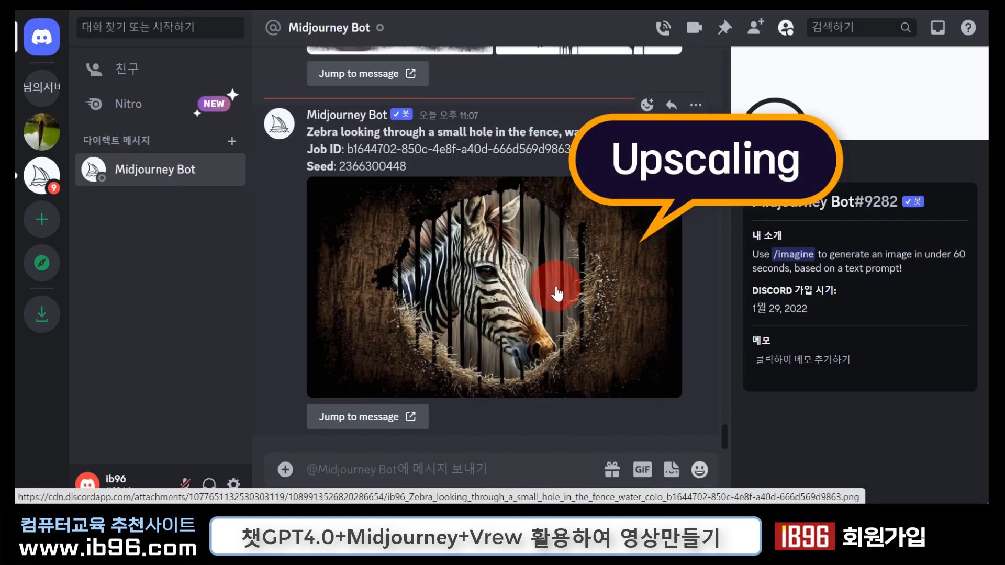
{"action": "left_click", "coordinate": [511, 296]}
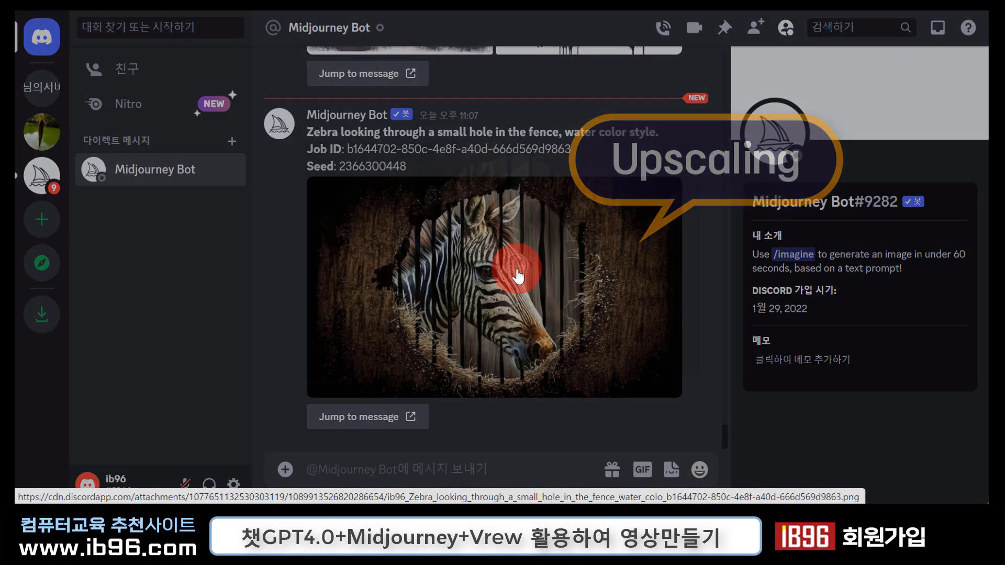
{"action": "left_click", "coordinate": [287, 429]}
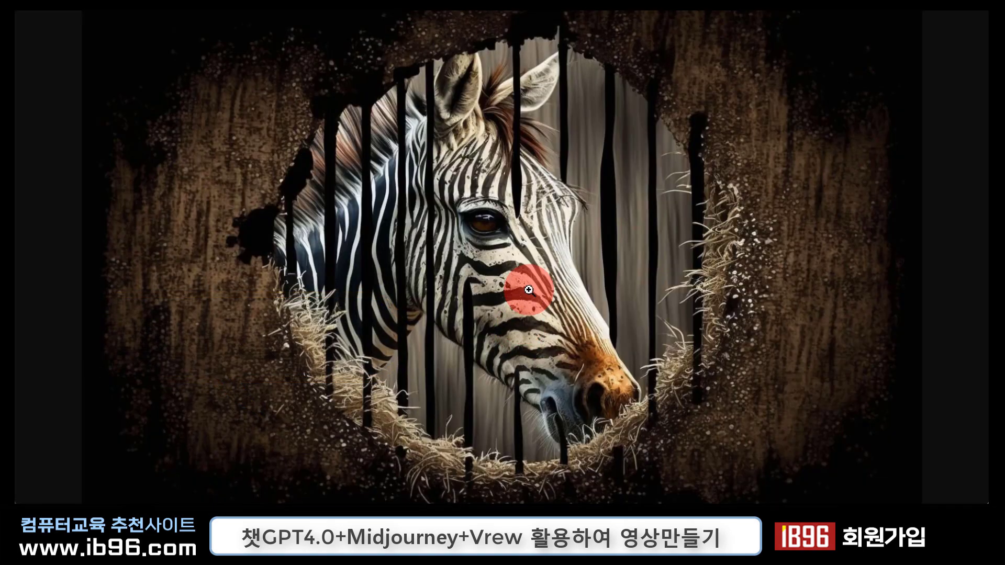
{"action": "right_click", "coordinate": [531, 234]}
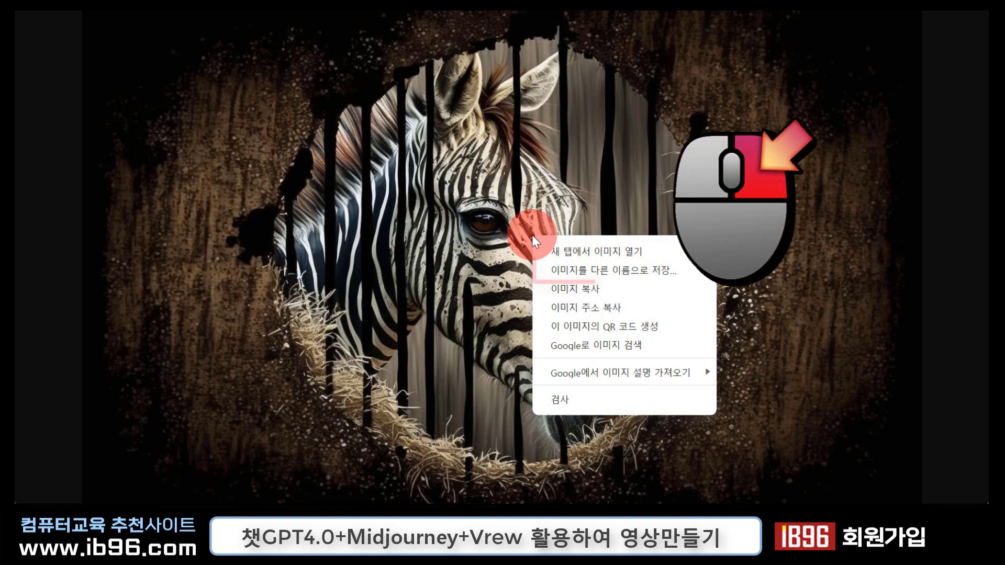
{"action": "left_click", "coordinate": [629, 276]}
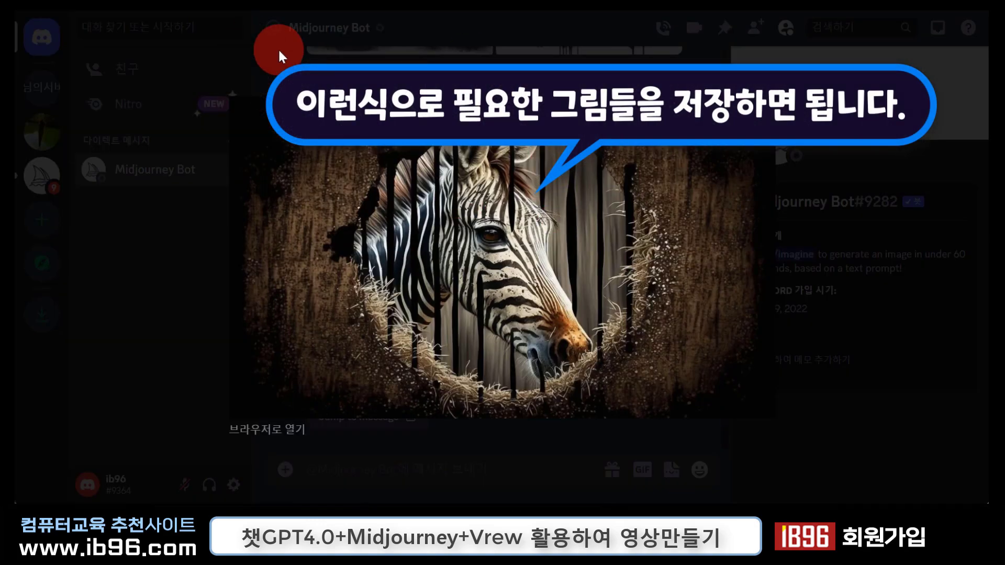
{"action": "left_click", "coordinate": [115, 194]}
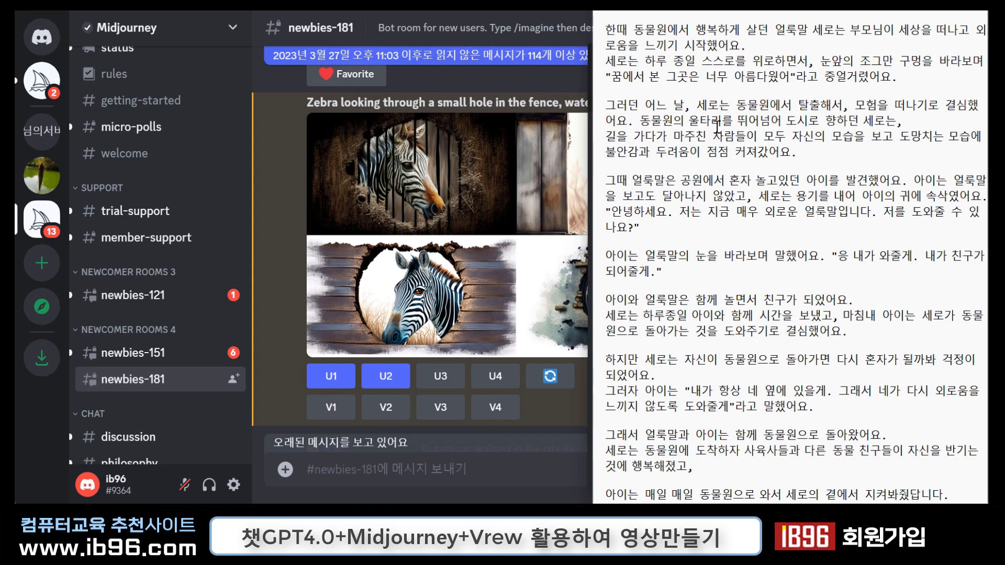
- Translate "울타리를 뛰어 넘는 얼룩말, 동물원 배경" into English in Google Translate and start /imagine in Discord's newbies-181 channel
{"action": "left_click_drag", "start_coordinate": [844, 107], "coordinate": [700, 104]}
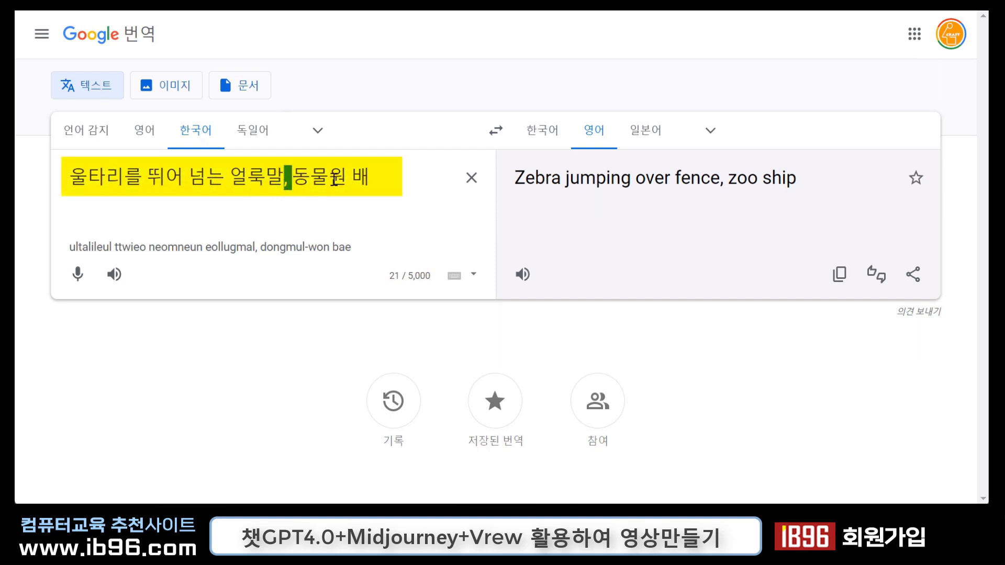
{"action": "type", "text": "경"}
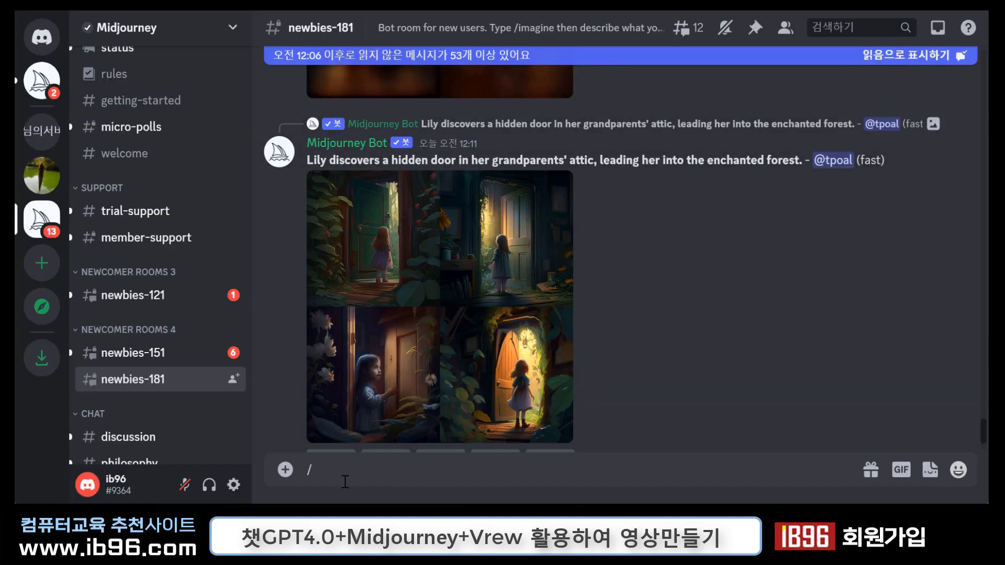
{"action": "left_click", "coordinate": [285, 471]}
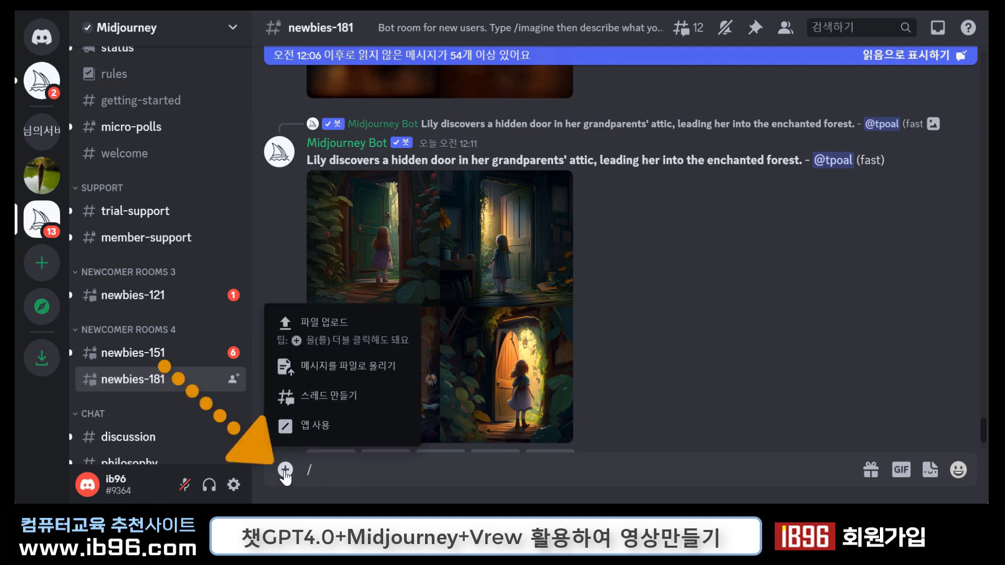
{"action": "left_click", "coordinate": [319, 427]}
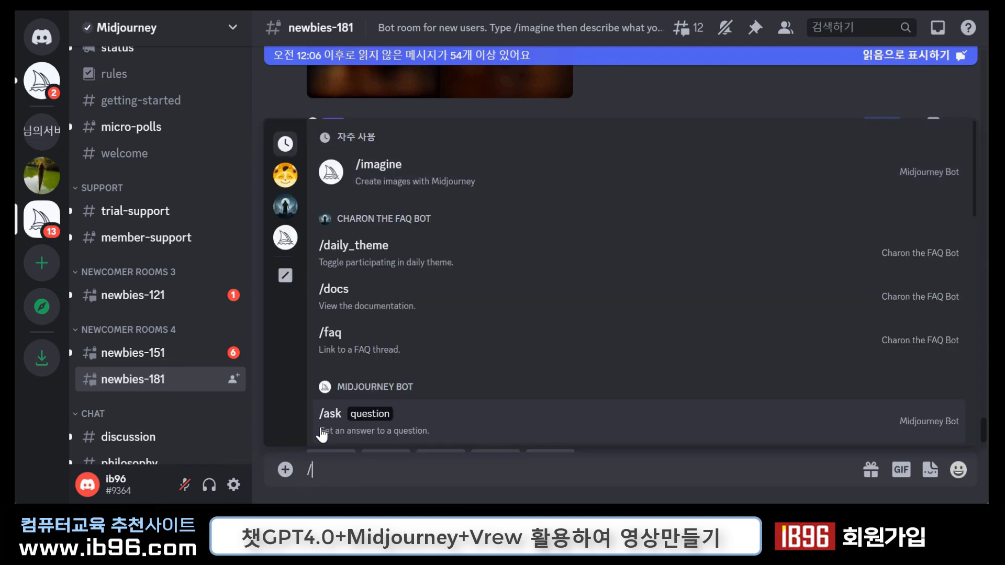
{"action": "left_click", "coordinate": [393, 177]}
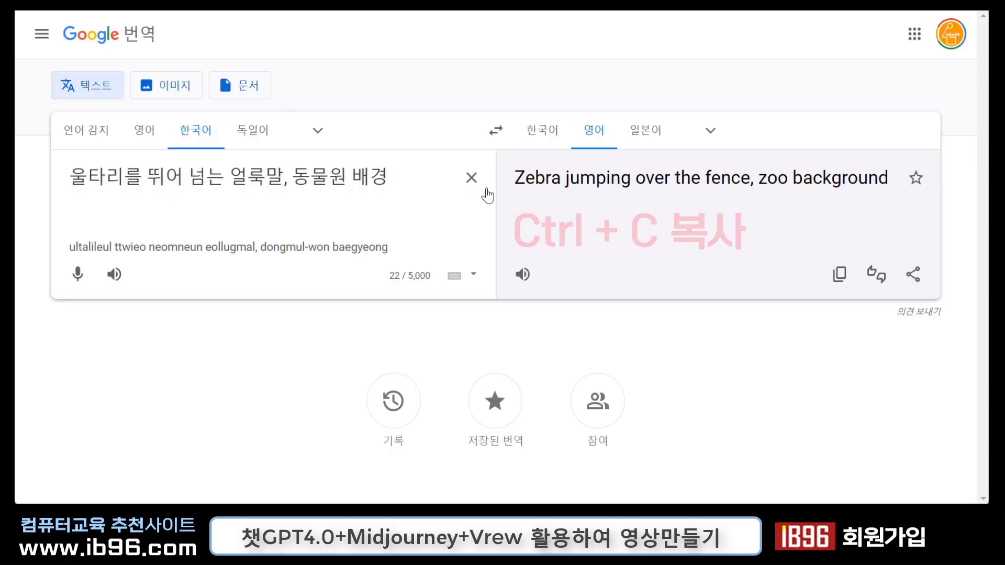
- Copy "Zebra jumping over the fence, zoo background" from Google Translate and replace the /imagine prompt in Discord with it
{"action": "left_click_drag", "start_coordinate": [514, 177], "coordinate": [898, 189]}
{"action": "key", "text": "ctrl+c"}
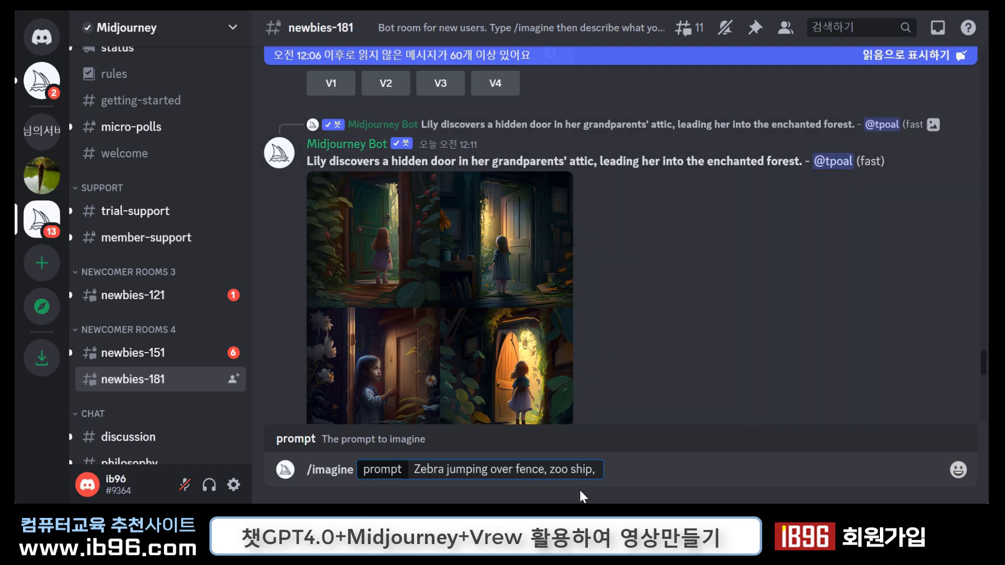
{"action": "key", "text": "ctrl+a"}
{"action": "key", "text": "BackSpace"}
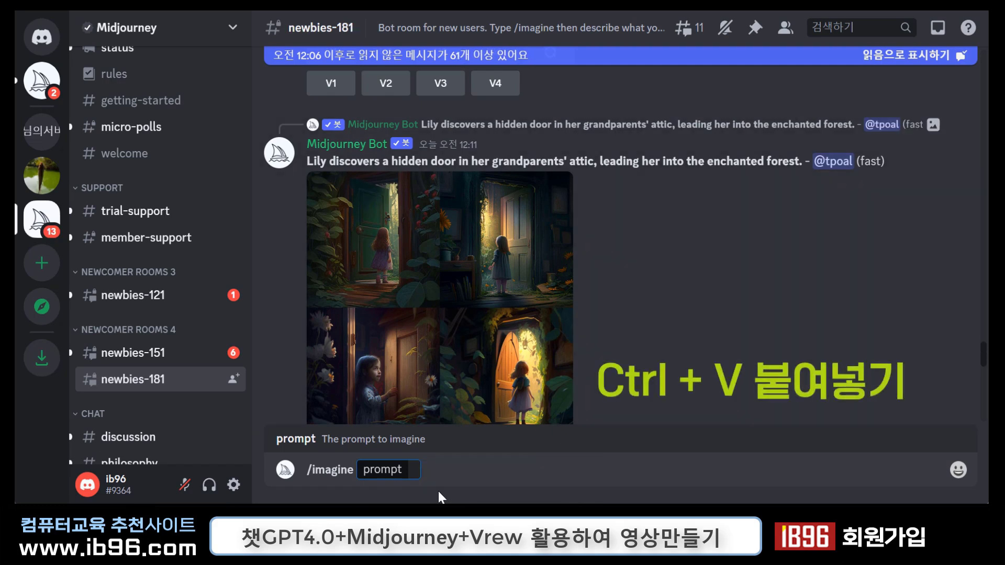
{"action": "key", "text": "ctrl+v"}
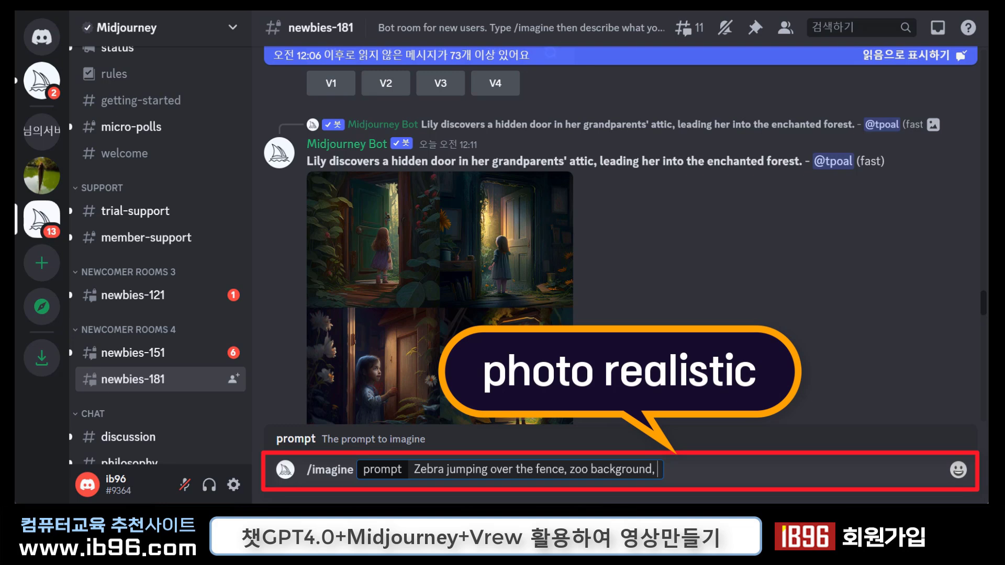
- Add "photo realistic, hyper detailed. --ar 1920:1080" to the fence-jumping zebra prompt and submit it
{"action": "type", "text": "photo realistic,"}
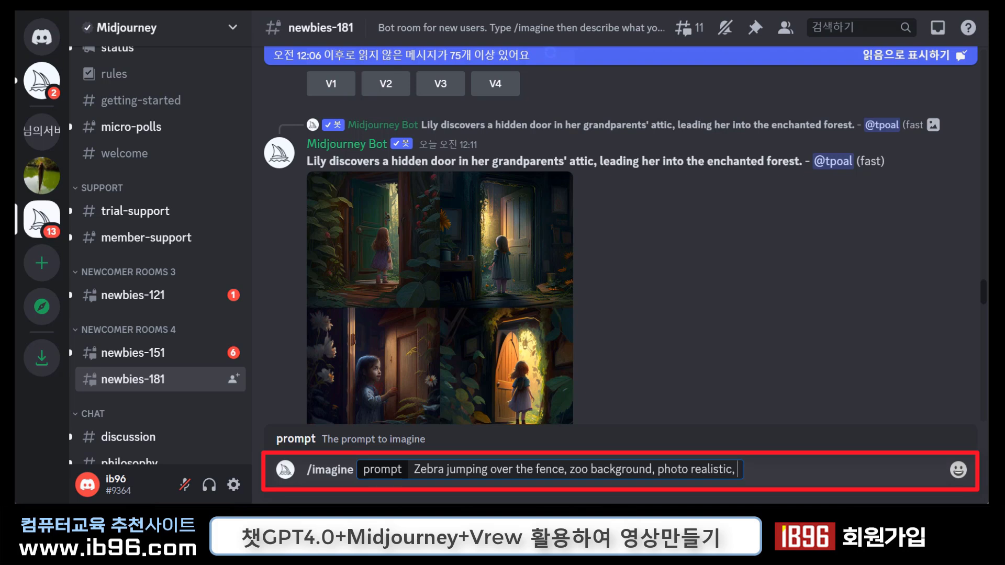
{"action": "type", "text": "er"}
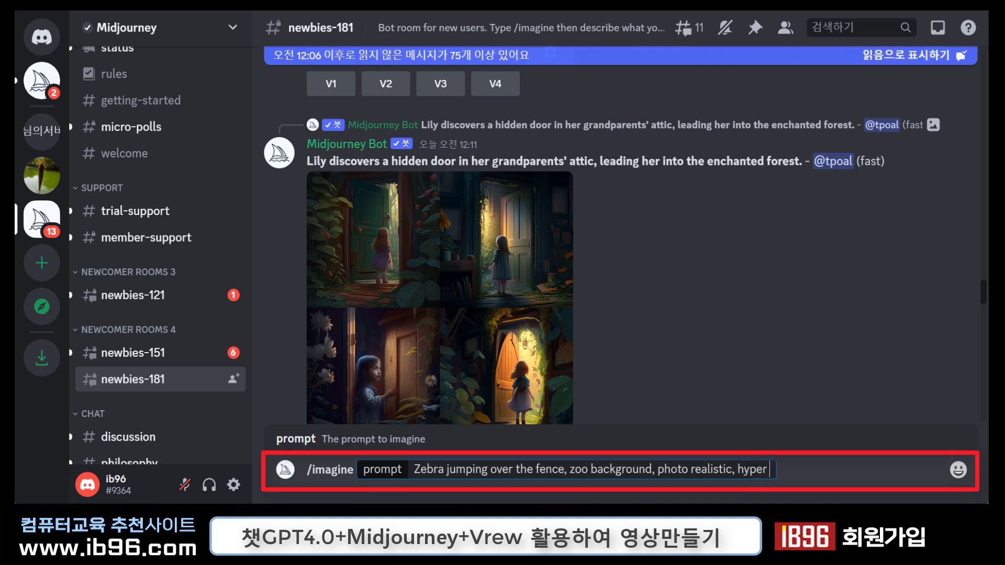
{"action": "type", "text": " detailed"}
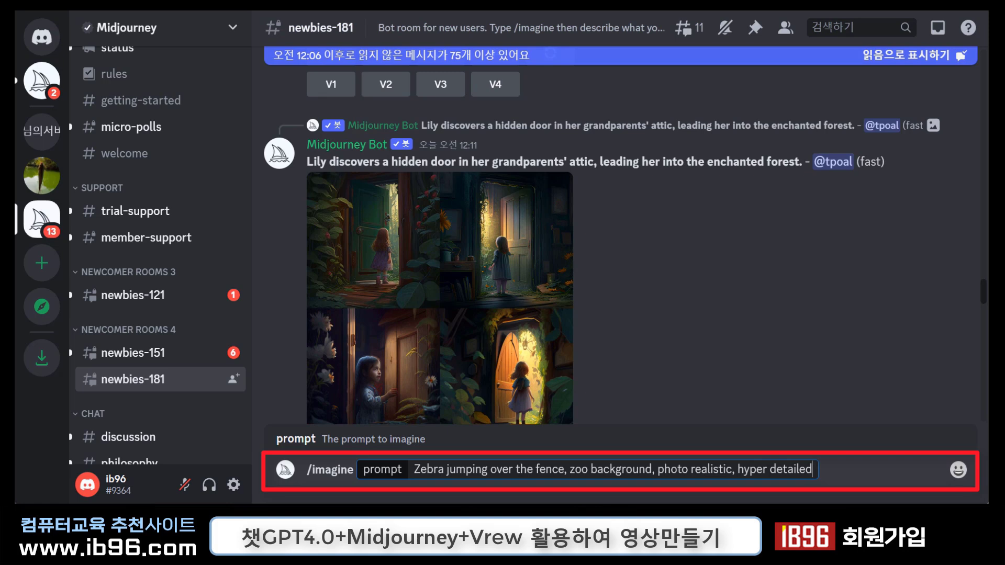
{"action": "type", "text": "."}
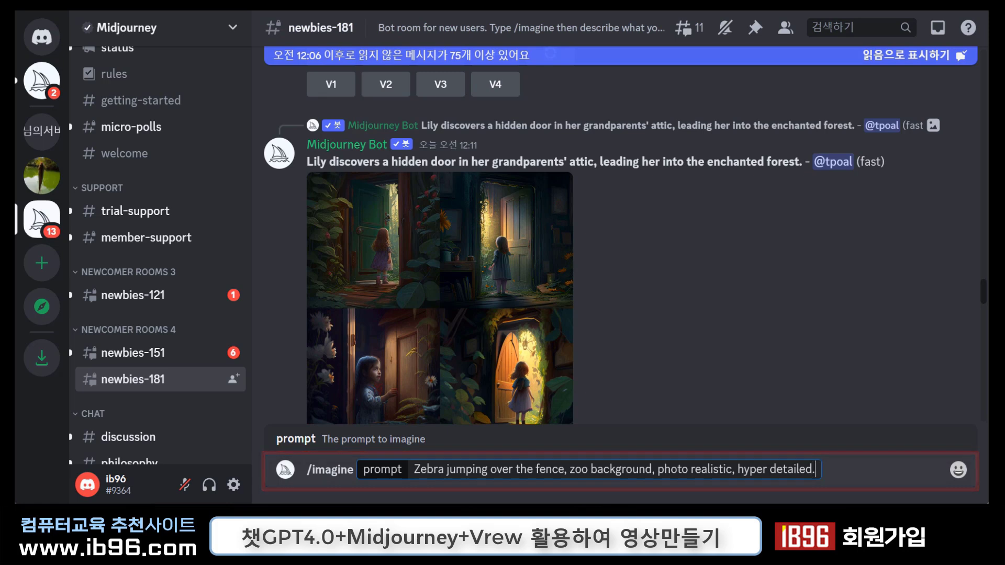
{"action": "type", "text": " --"}
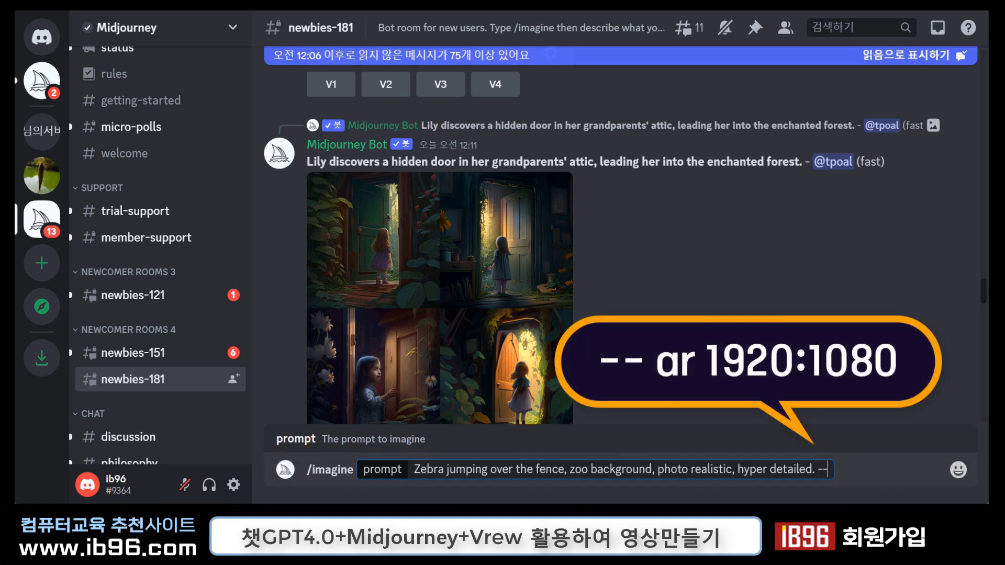
{"action": "type", "text": "ar 1920"}
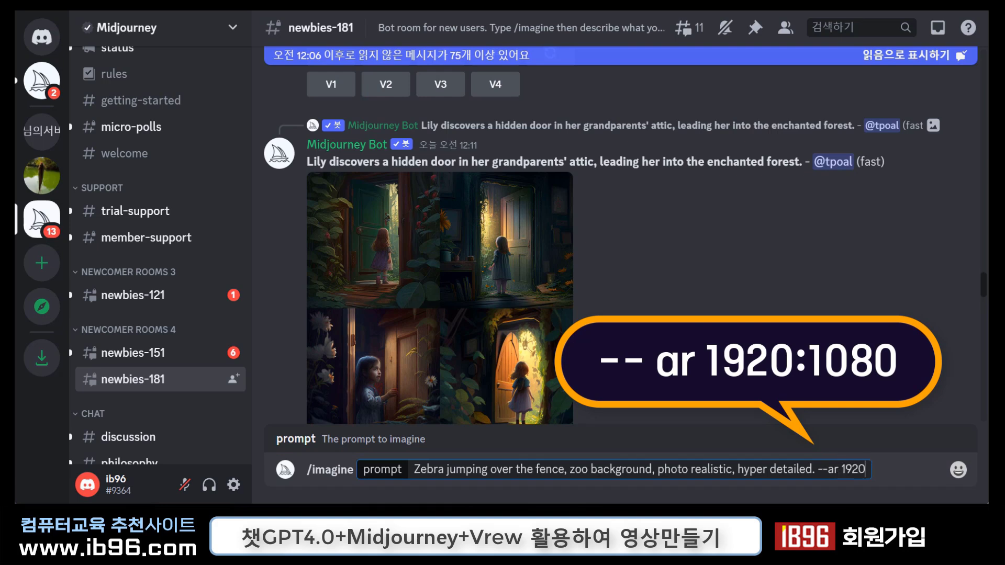
{"action": "type", "text": ":1080"}
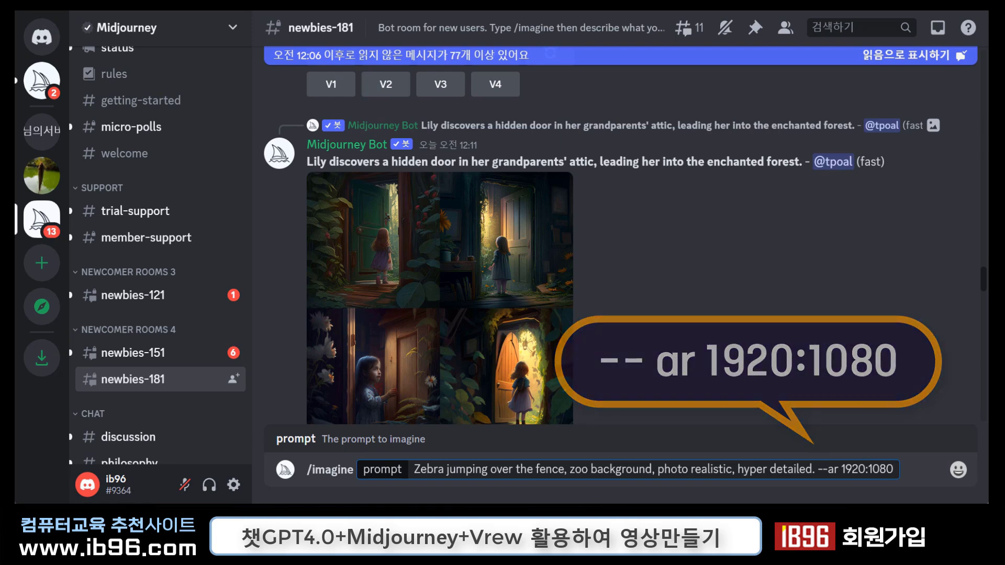
{"action": "key", "text": "Return"}
- Look through the newbies-181 channel's recent messages for the fence-jumping zebra job
{"action": "type", "text": "/"}
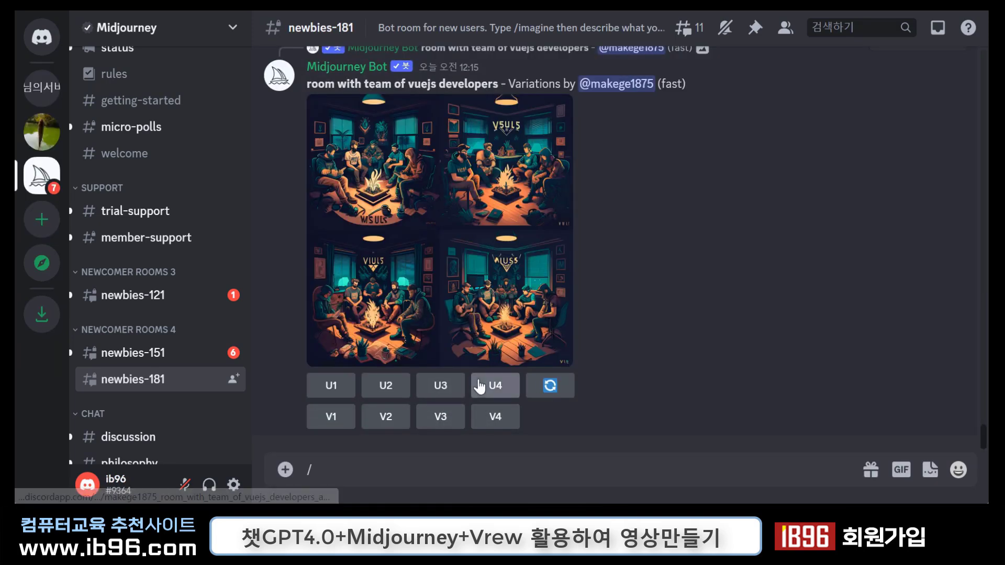
{"action": "scroll", "coordinate": [529, 328], "scroll_direction": "up", "scroll_amount": 3}
{"action": "scroll", "coordinate": [529, 328], "scroll_direction": "up", "scroll_amount": 15}
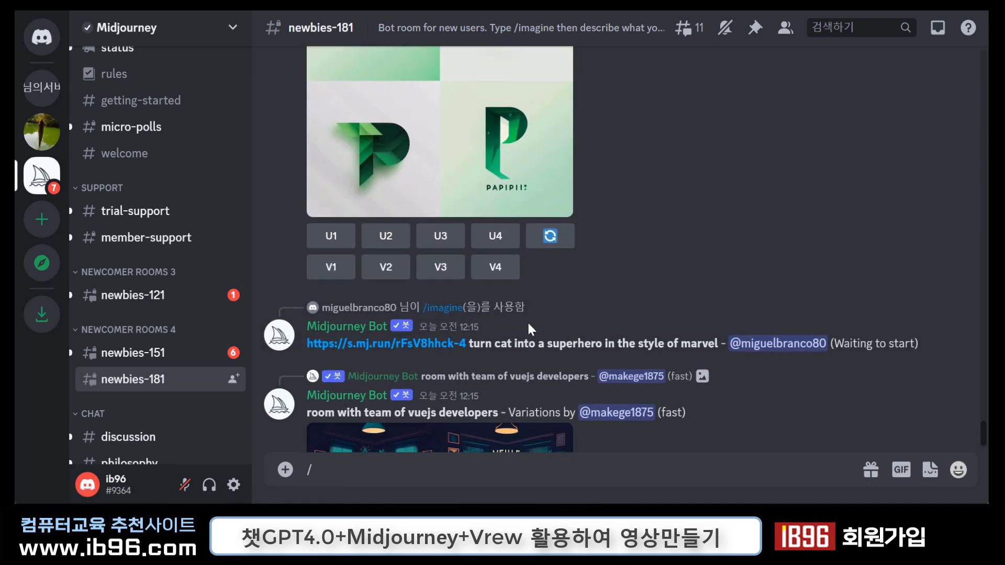
{"action": "scroll", "coordinate": [527, 321], "scroll_direction": "up", "scroll_amount": 10}
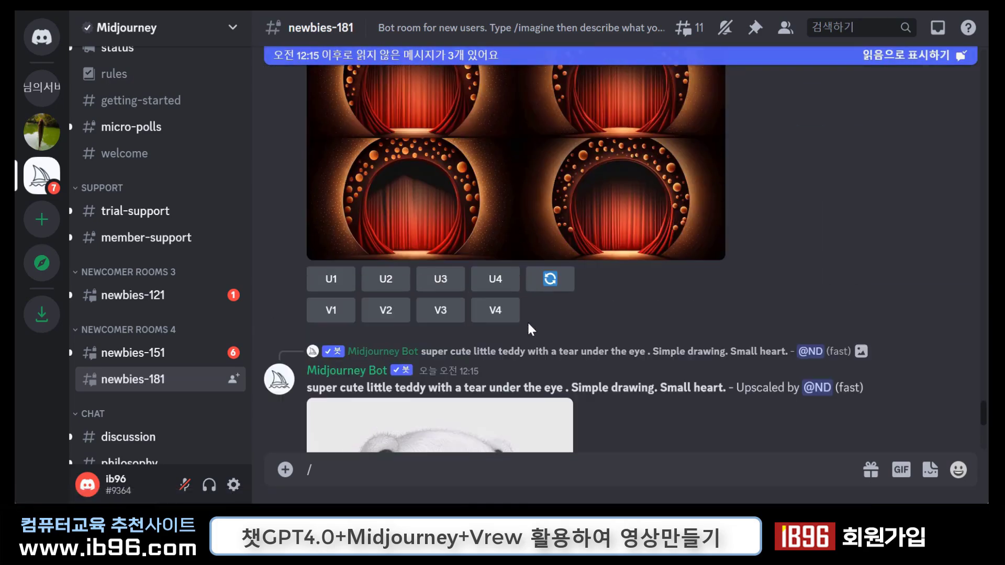
{"action": "scroll", "coordinate": [527, 321], "scroll_direction": "down", "scroll_amount": 10}
{"action": "scroll", "coordinate": [529, 322], "scroll_direction": "down", "scroll_amount": 15}
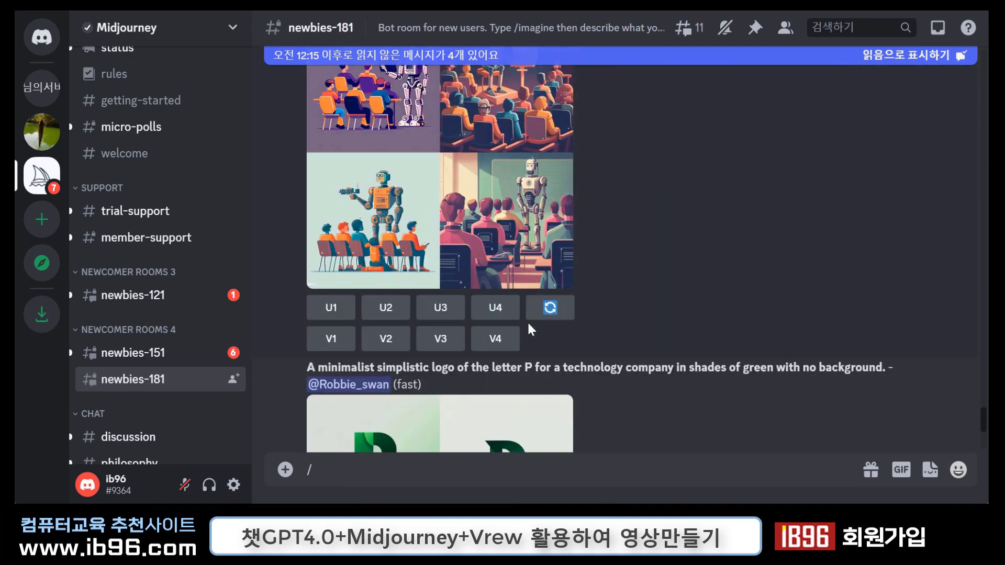
{"action": "scroll", "coordinate": [529, 322], "scroll_direction": "down", "scroll_amount": 6}
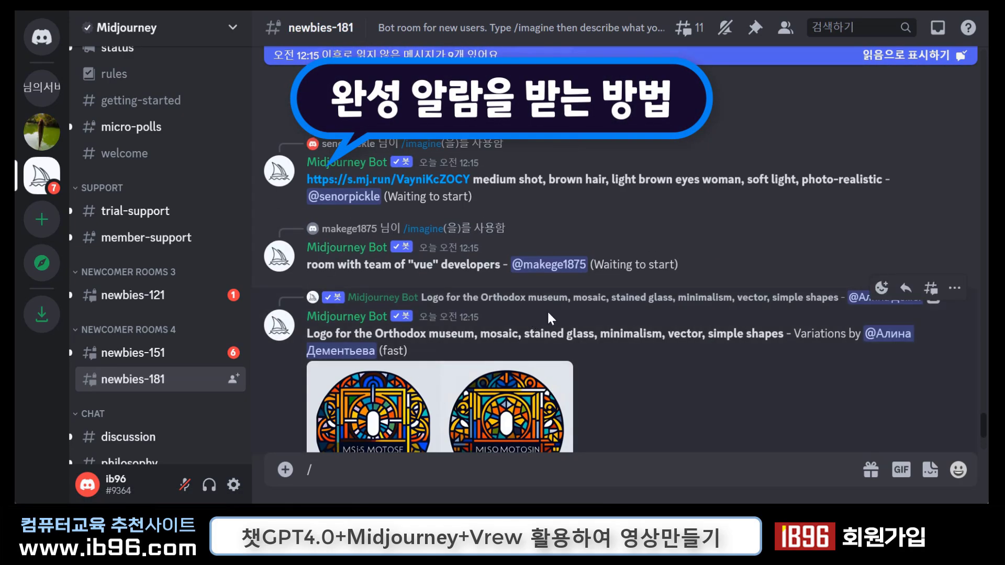
{"action": "scroll", "coordinate": [548, 310], "scroll_direction": "down", "scroll_amount": 10}
{"action": "scroll", "coordinate": [548, 313], "scroll_direction": "up", "scroll_amount": 10}
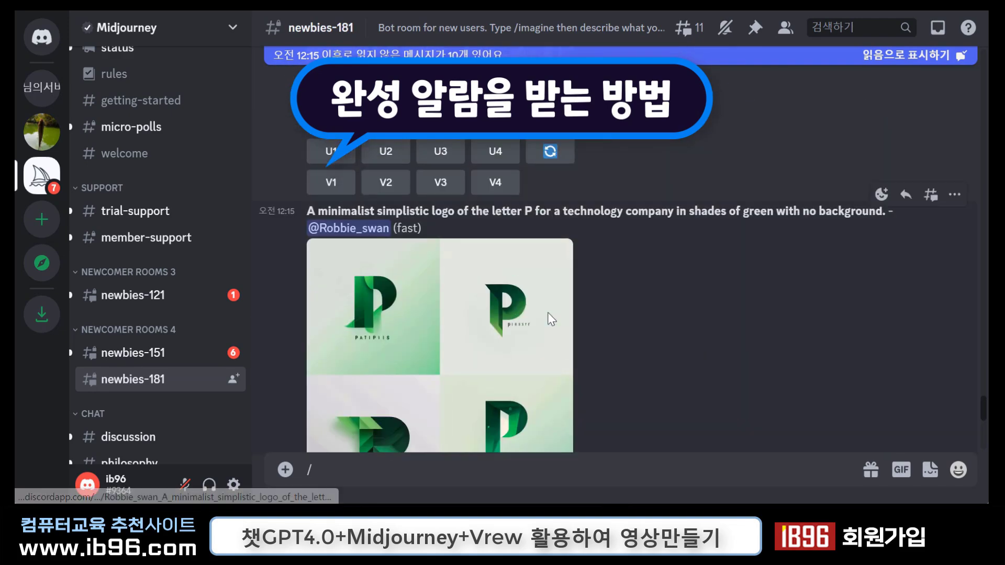
{"action": "scroll", "coordinate": [548, 314], "scroll_direction": "up", "scroll_amount": 9}
{"action": "scroll", "coordinate": [548, 313], "scroll_direction": "down", "scroll_amount": 12}
{"action": "scroll", "coordinate": [548, 313], "scroll_direction": "up", "scroll_amount": 10}
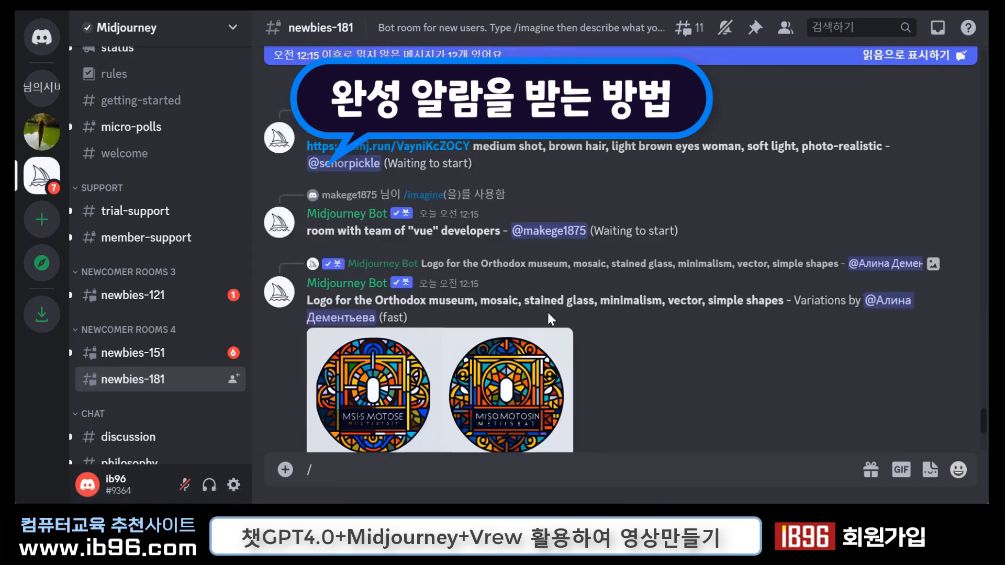
{"action": "scroll", "coordinate": [548, 313], "scroll_direction": "down", "scroll_amount": 15}
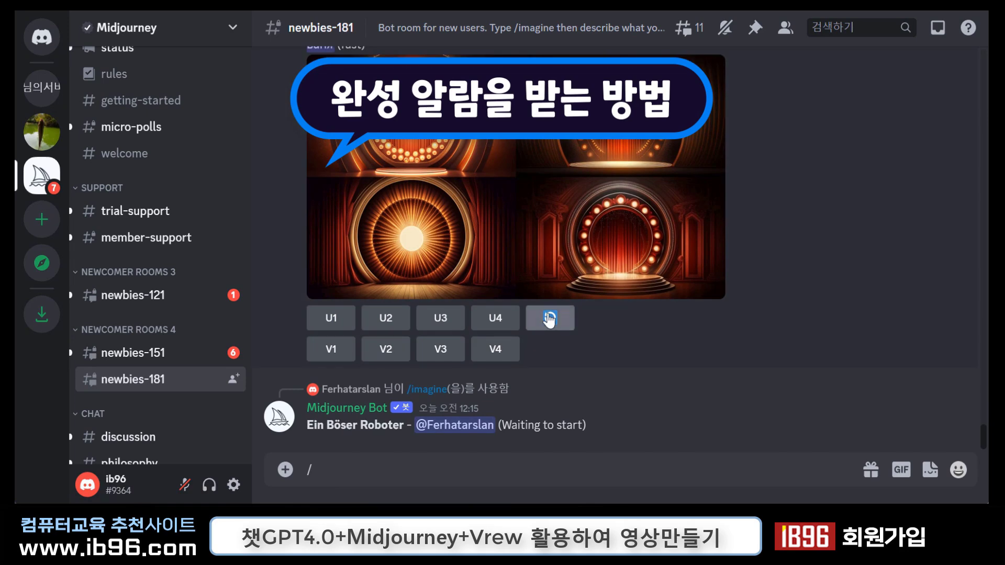
{"action": "left_click", "coordinate": [555, 317]}
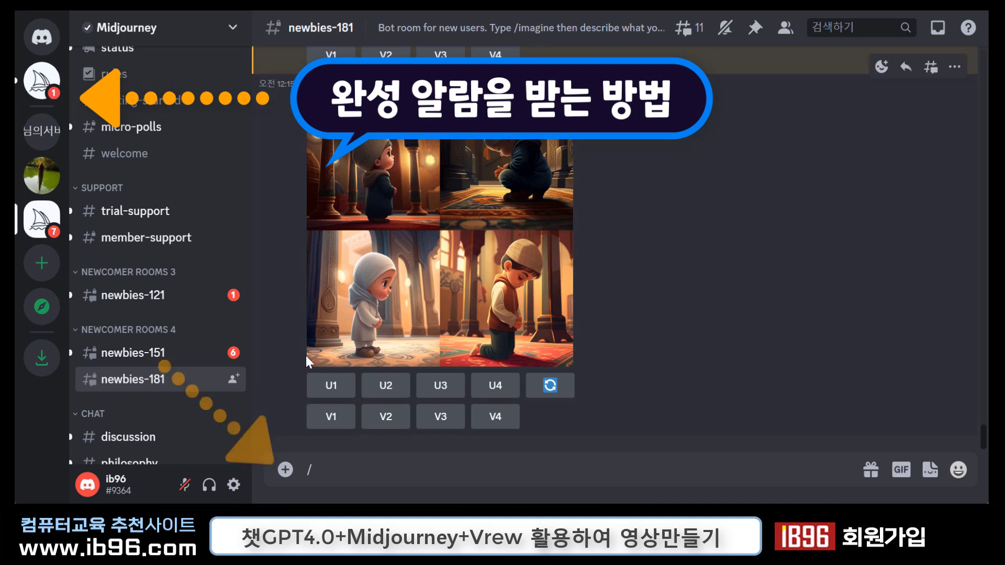
- Insert the Midjourney Bot's /subscribe command in the newbies-181 message box and clear it without sending
{"action": "left_click", "coordinate": [286, 470]}
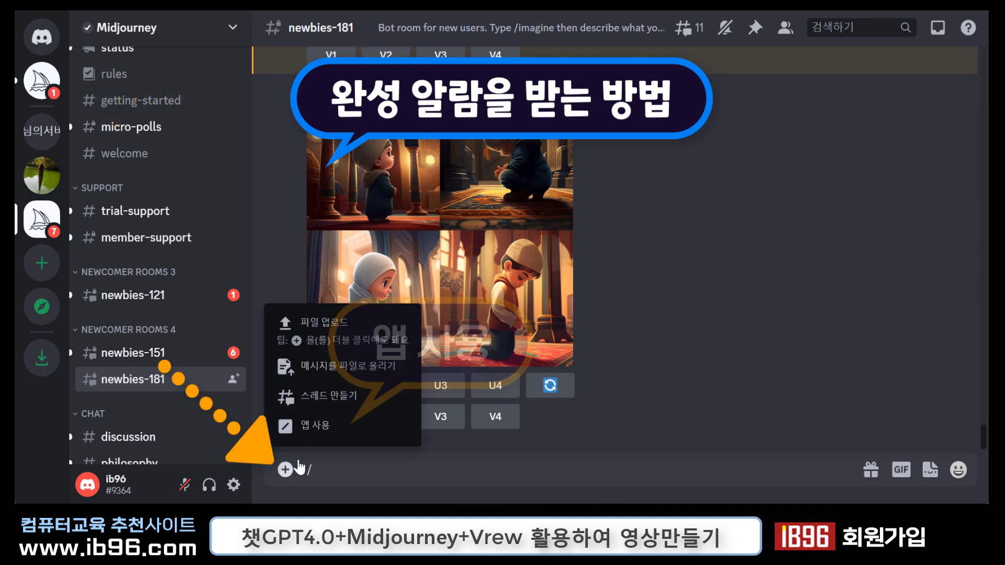
{"action": "left_click", "coordinate": [314, 425]}
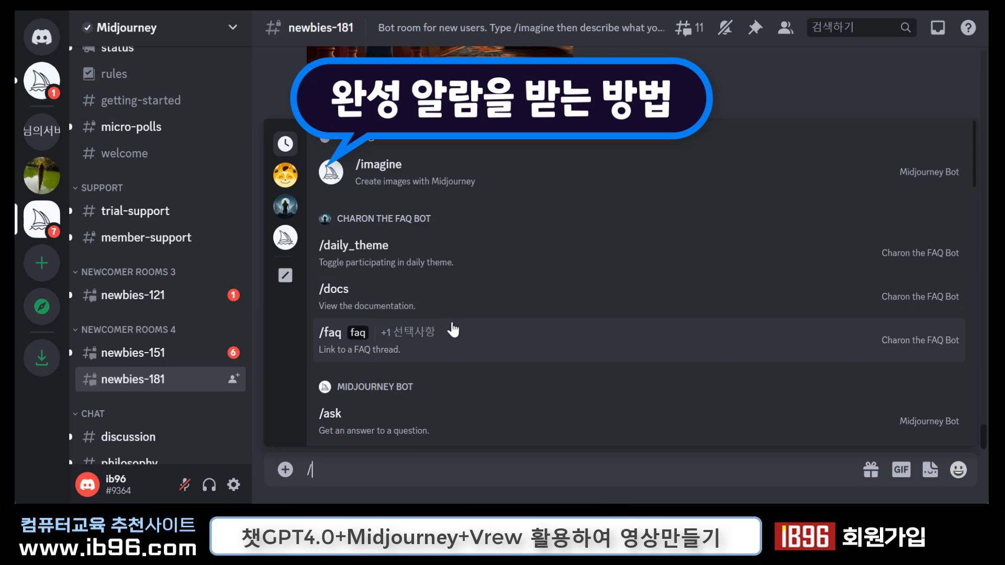
{"action": "scroll", "coordinate": [453, 335], "scroll_direction": "down", "scroll_amount": 10}
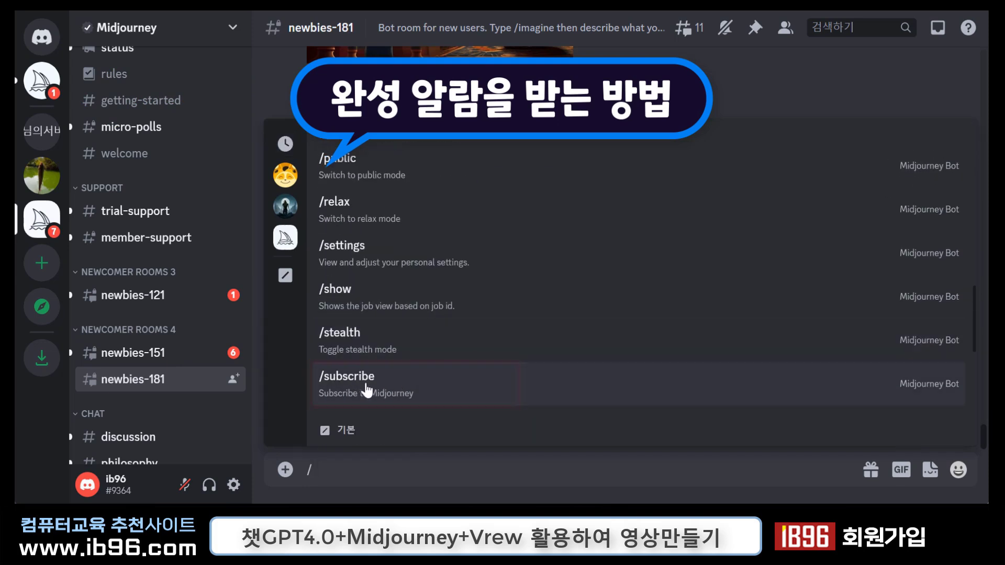
{"action": "key", "text": "Return"}
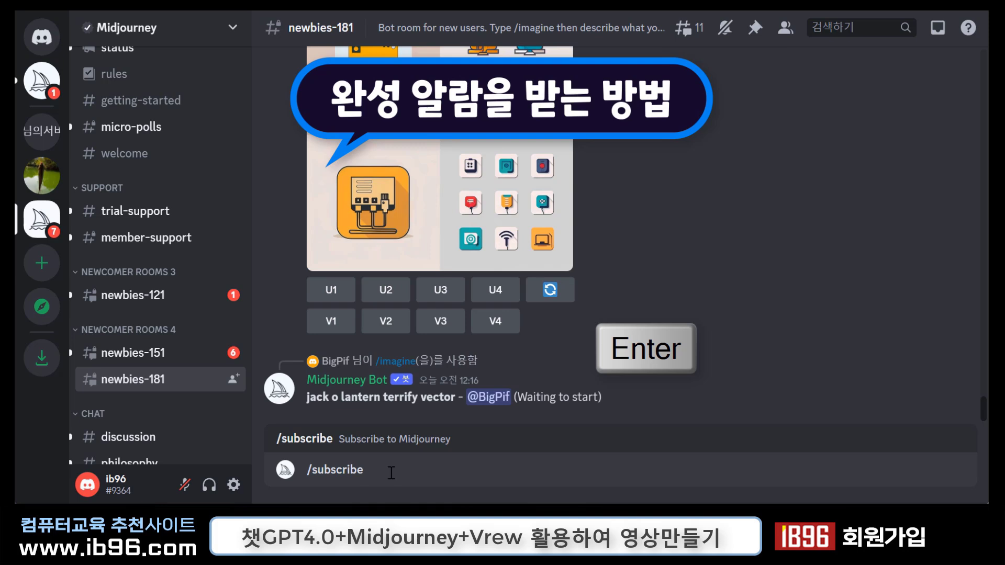
{"action": "left_click_drag", "start_coordinate": [392, 472], "coordinate": [278, 482]}
{"action": "key", "text": "BackSpace"}
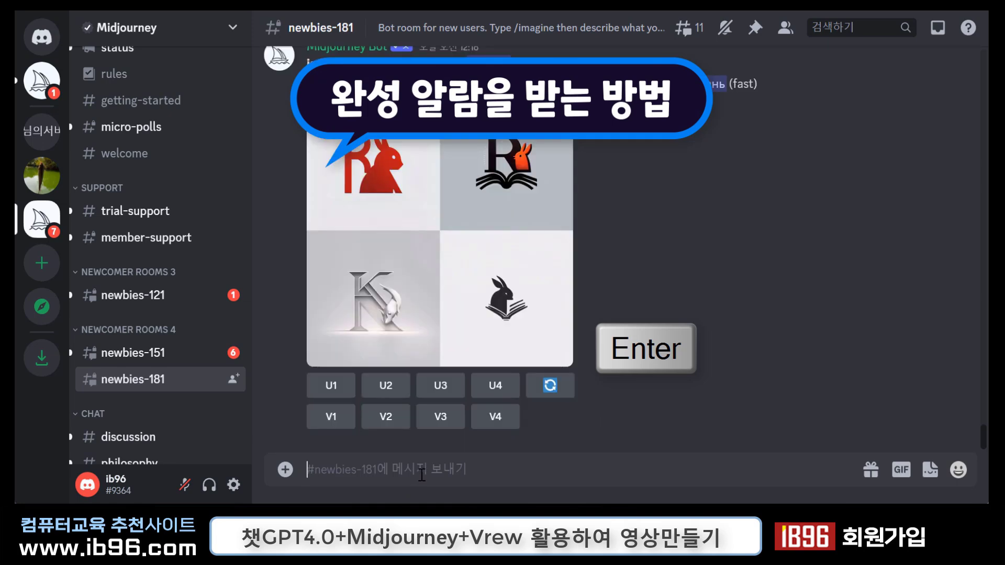
- Open the Midjourney Bot's direct messages and preview the fence-jumping zebra results, enlarging the first watercolor image
{"action": "left_click", "coordinate": [53, 93]}
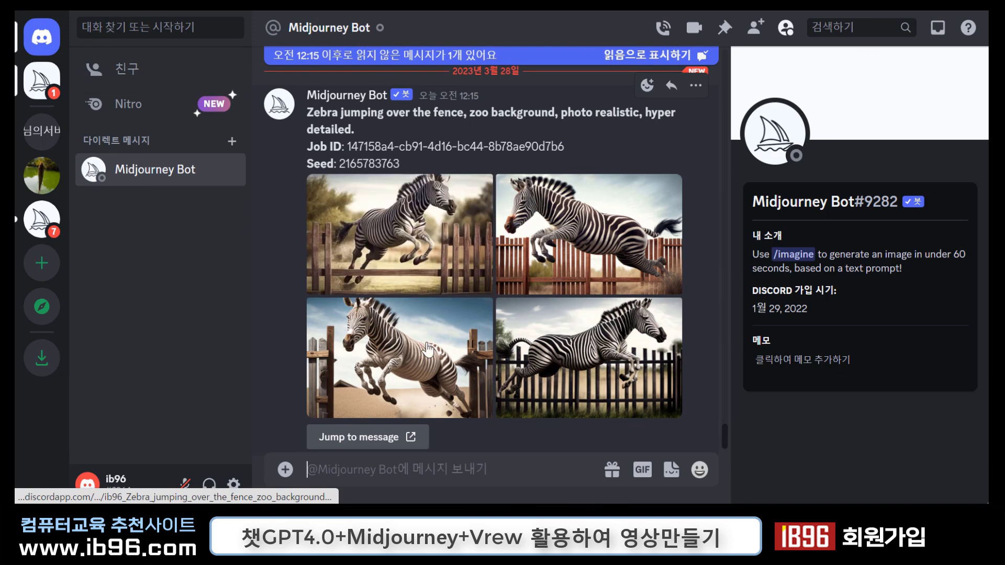
{"action": "left_click", "coordinate": [418, 244]}
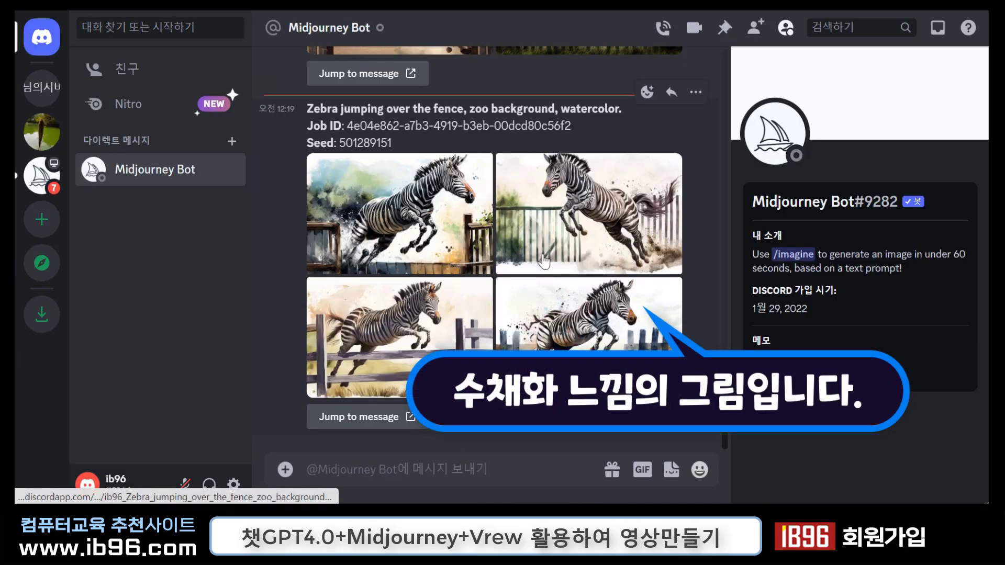
{"action": "left_click", "coordinate": [375, 219]}
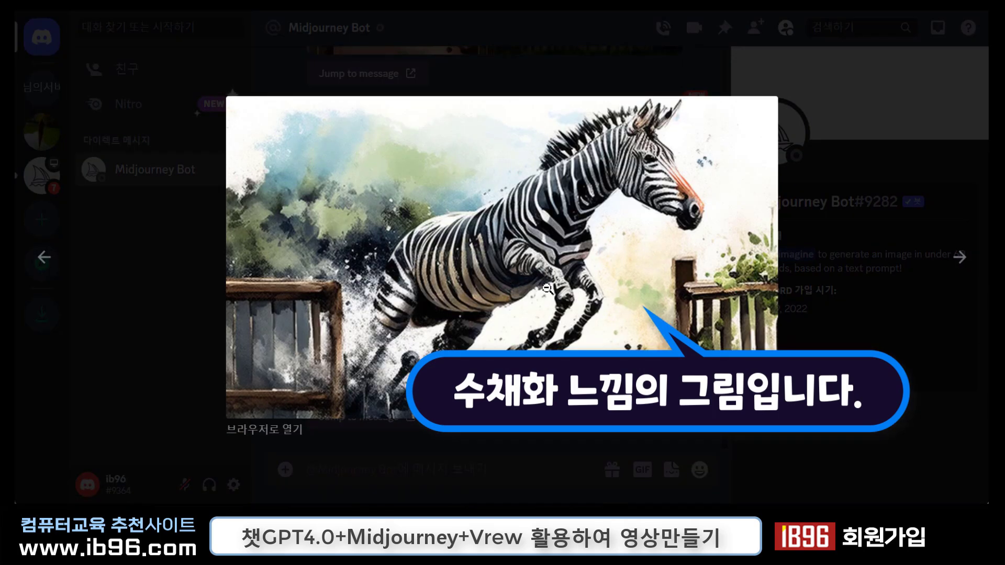
{"action": "left_click", "coordinate": [529, 285]}
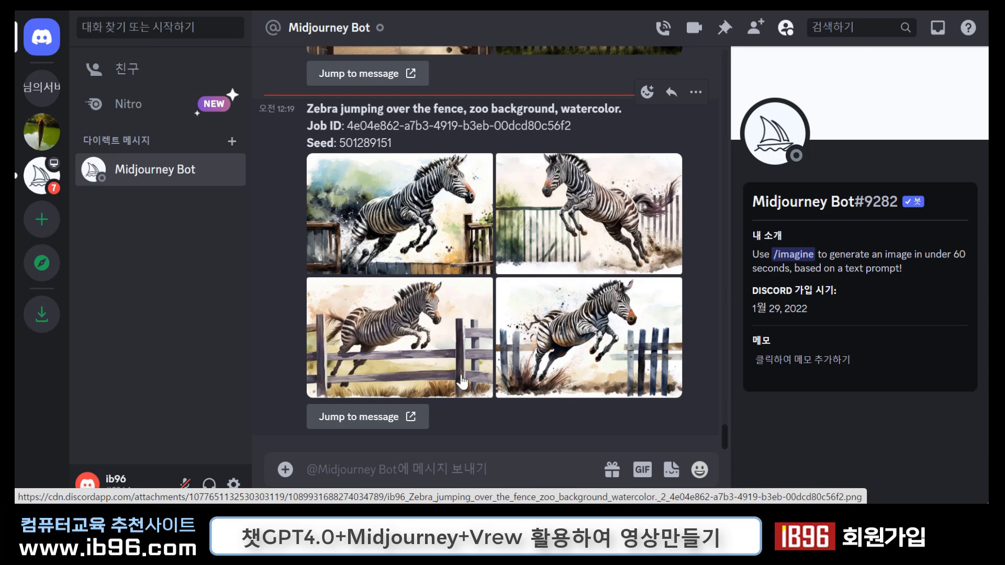
- Go to the watercolor zebra's original message in newbies-181 and upscale its first image
{"action": "left_click", "coordinate": [426, 424]}
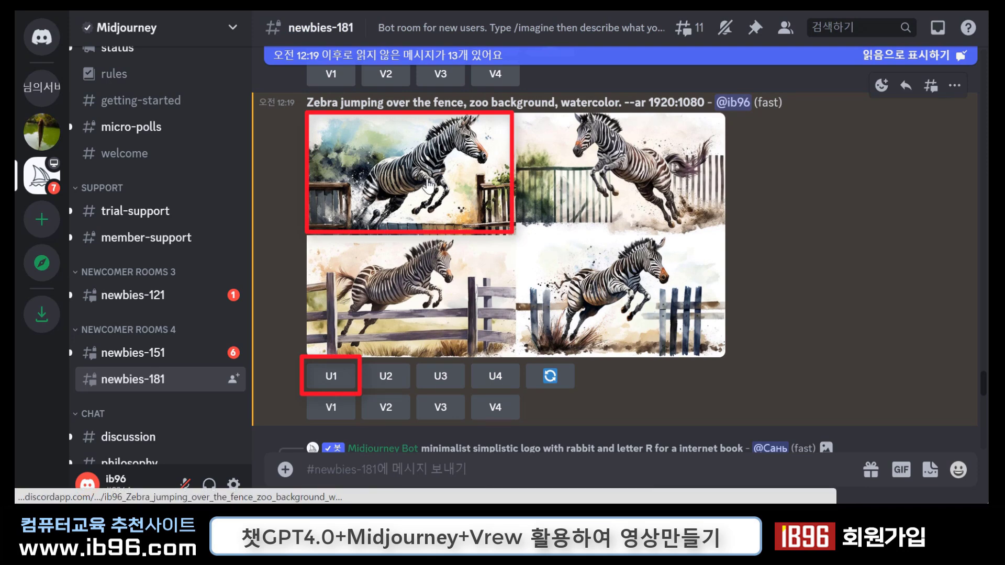
{"action": "left_click", "coordinate": [334, 379]}
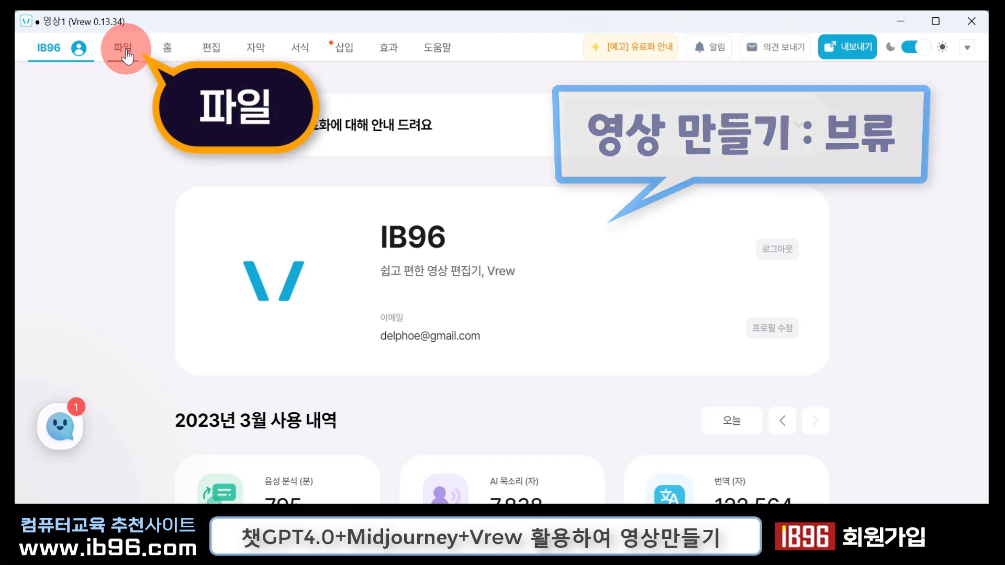
- Switch to Vrew, create a new project that starts with an AI voice, and paste the zebra story as its narration text
{"action": "left_click", "coordinate": [123, 48]}
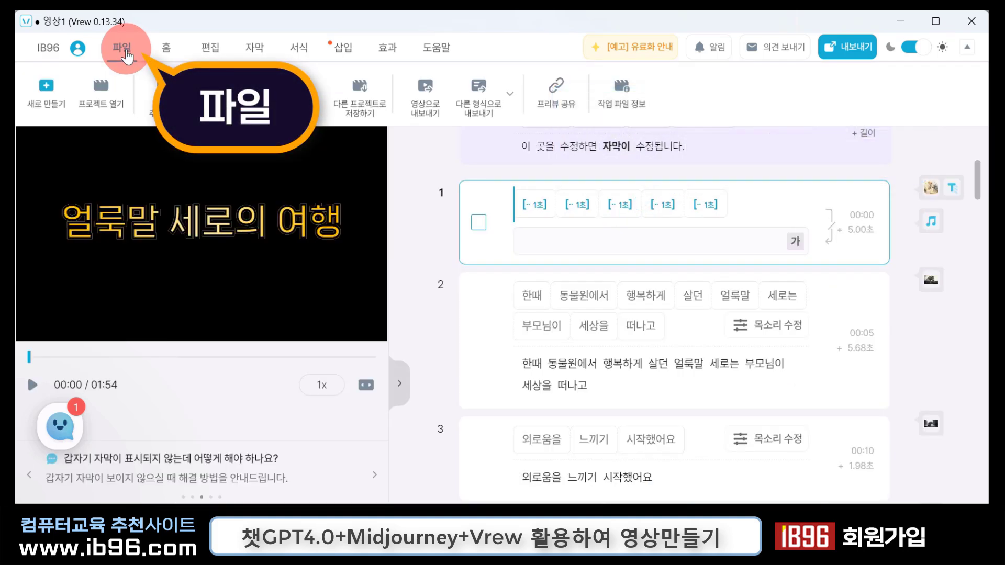
{"action": "left_click", "coordinate": [44, 101]}
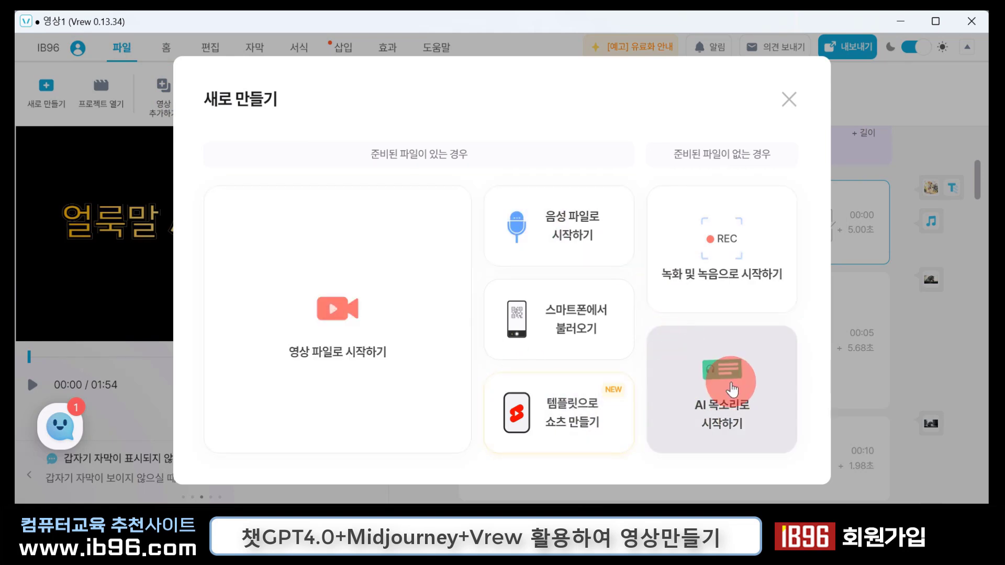
{"action": "left_click", "coordinate": [726, 387]}
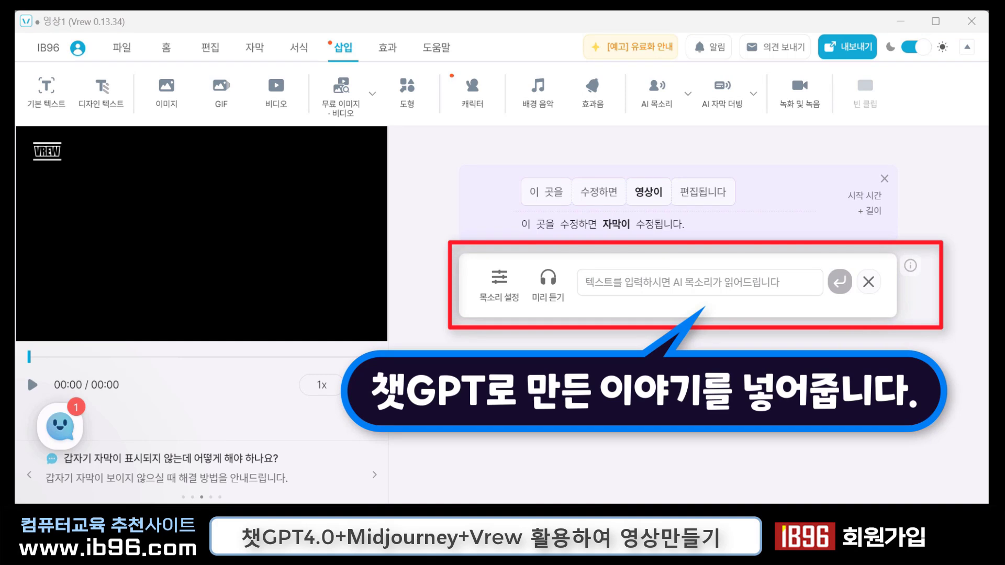
{"action": "key", "text": "ctrl+v"}
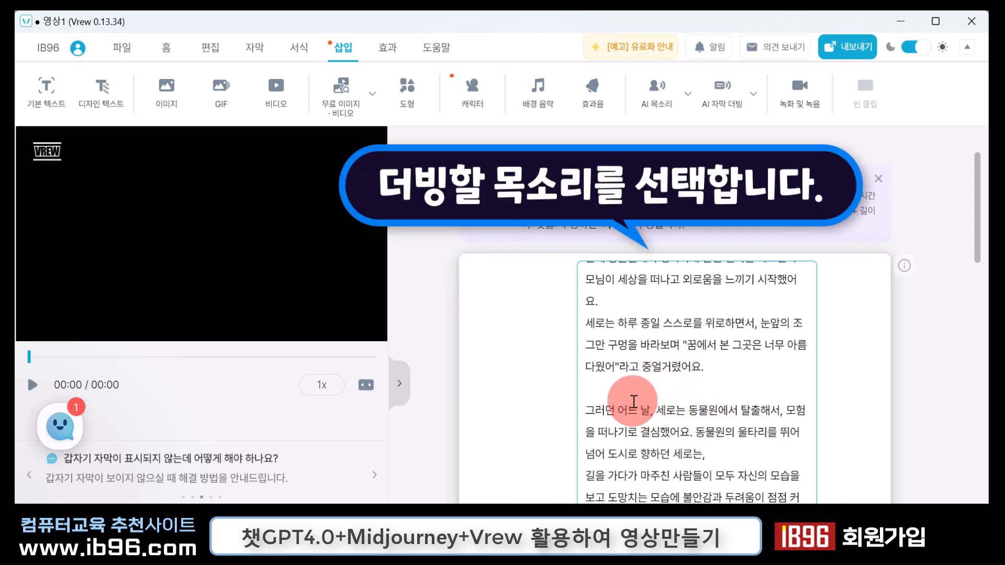
- Browse the recommended Korean AI voices and choose the child voice tagged #어린이 #친근한 for the narration
{"action": "scroll", "coordinate": [523, 398], "scroll_direction": "down", "scroll_amount": 5}
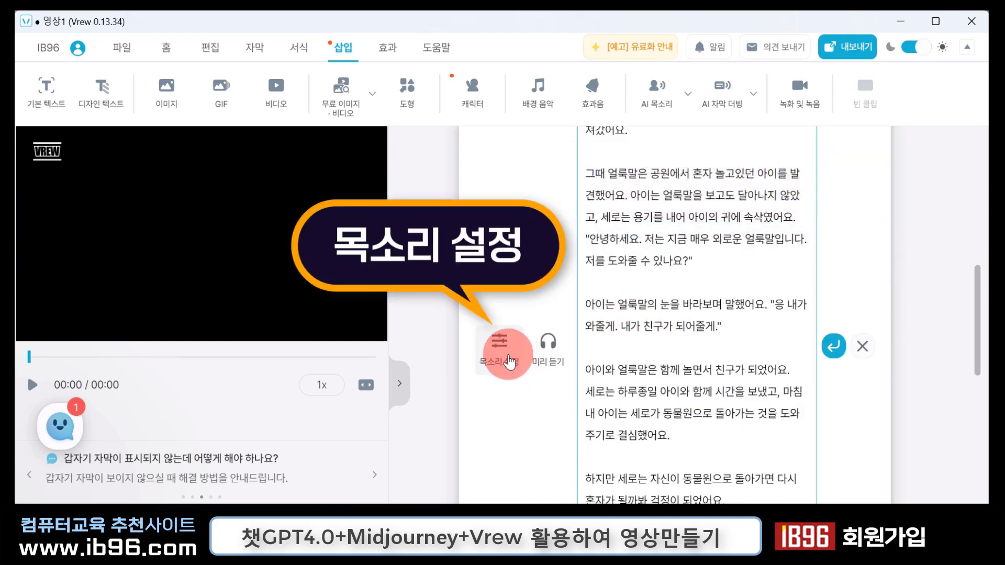
{"action": "left_click", "coordinate": [505, 360]}
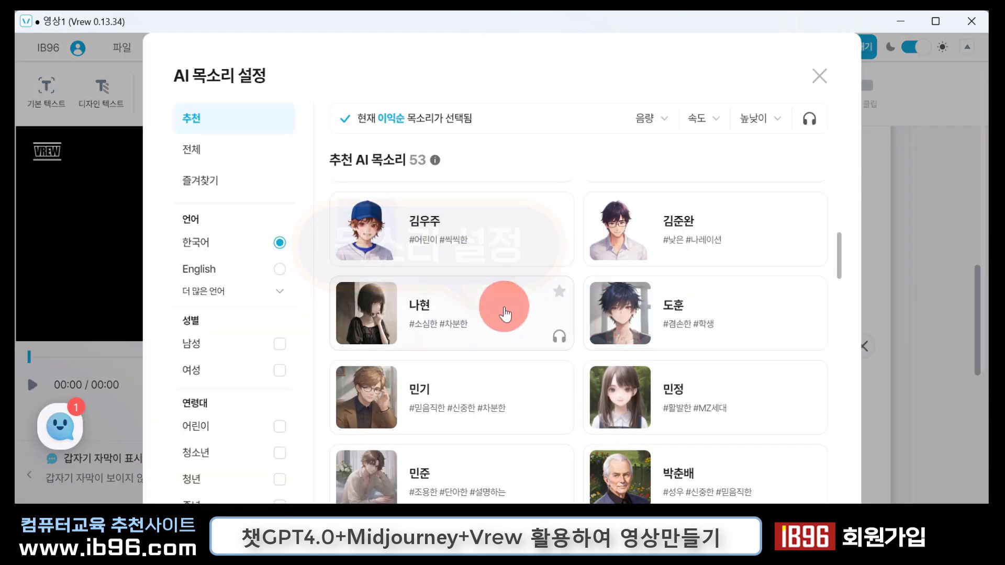
{"action": "scroll", "coordinate": [487, 309], "scroll_direction": "up", "scroll_amount": 3}
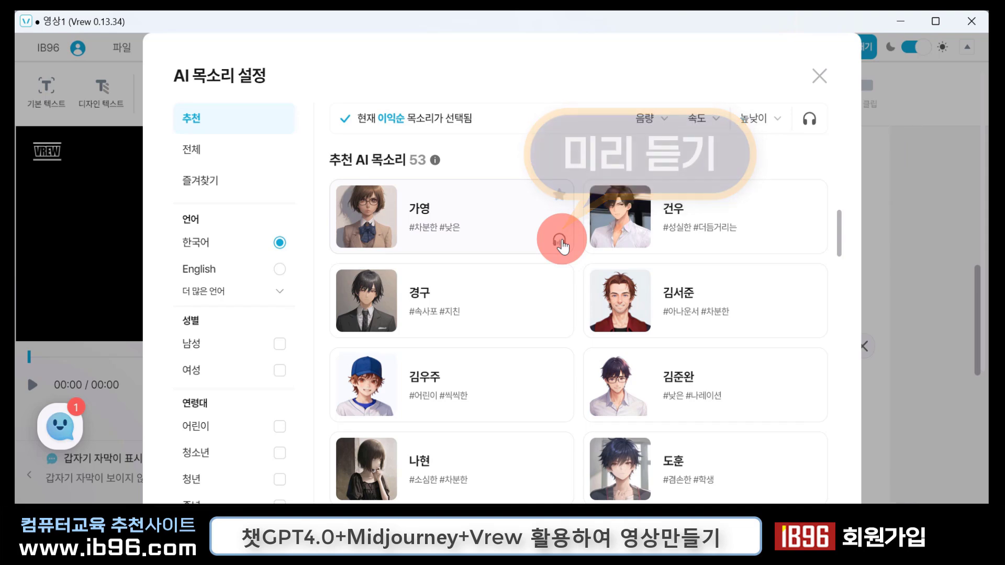
{"action": "scroll", "coordinate": [556, 292], "scroll_direction": "down", "scroll_amount": 5}
{"action": "scroll", "coordinate": [556, 292], "scroll_direction": "down", "scroll_amount": 8}
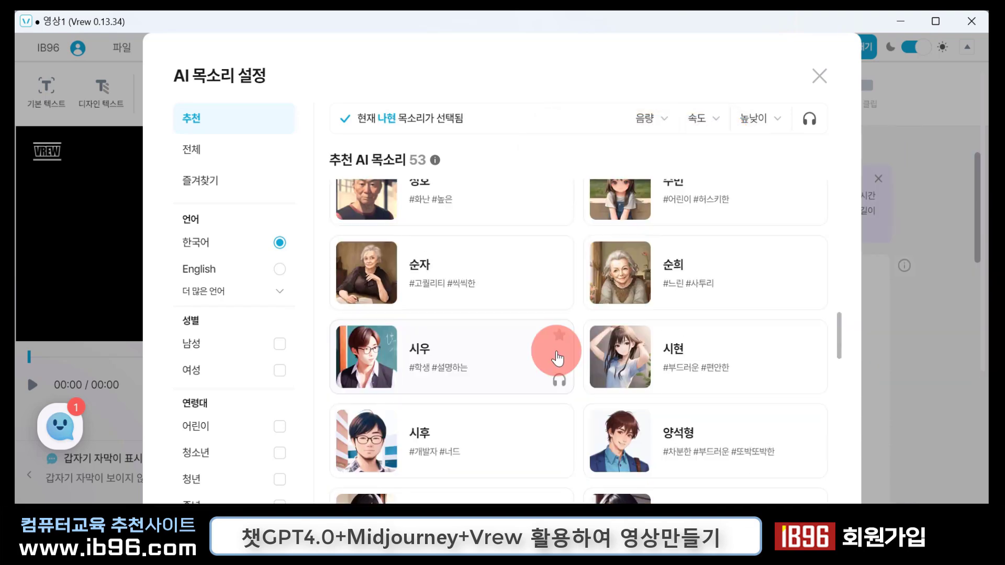
{"action": "scroll", "coordinate": [558, 359], "scroll_direction": "down", "scroll_amount": 8}
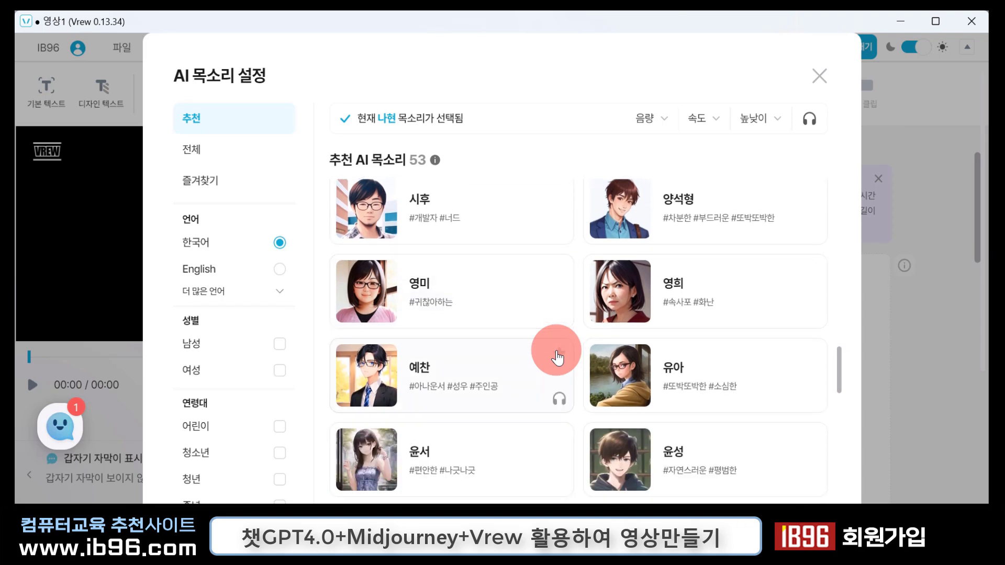
{"action": "scroll", "coordinate": [560, 398], "scroll_direction": "down", "scroll_amount": 3}
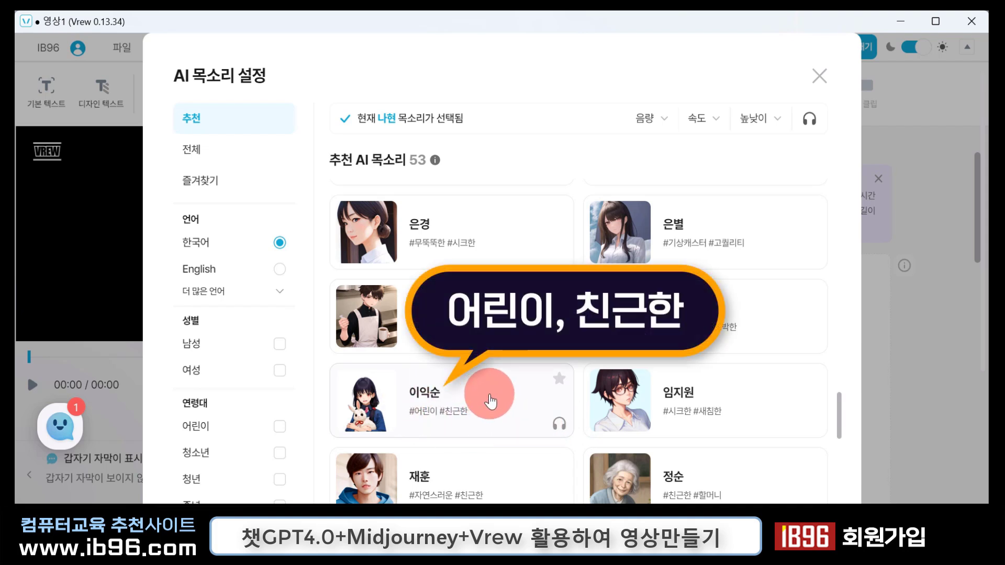
{"action": "left_click", "coordinate": [471, 404]}
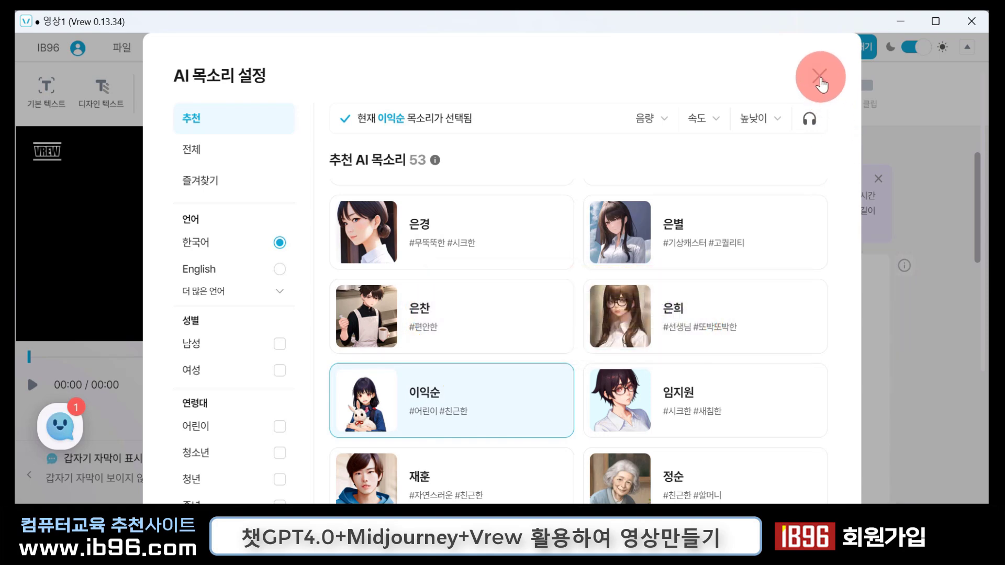
{"action": "left_click", "coordinate": [820, 79]}
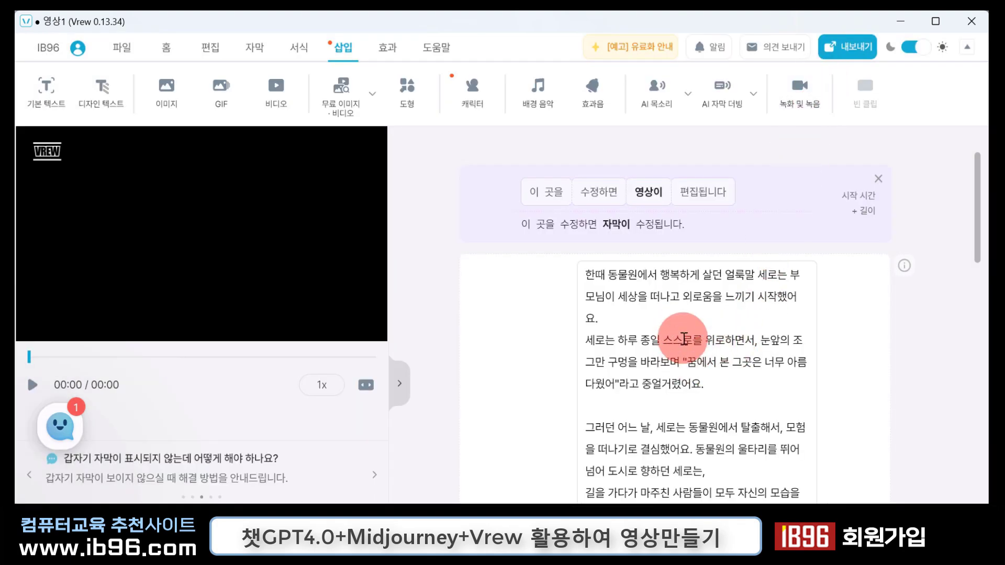
- Check through the pasted zebra story text and convert it into AI-voiced subtitle clips
{"action": "scroll", "coordinate": [723, 340], "scroll_direction": "down", "scroll_amount": 6}
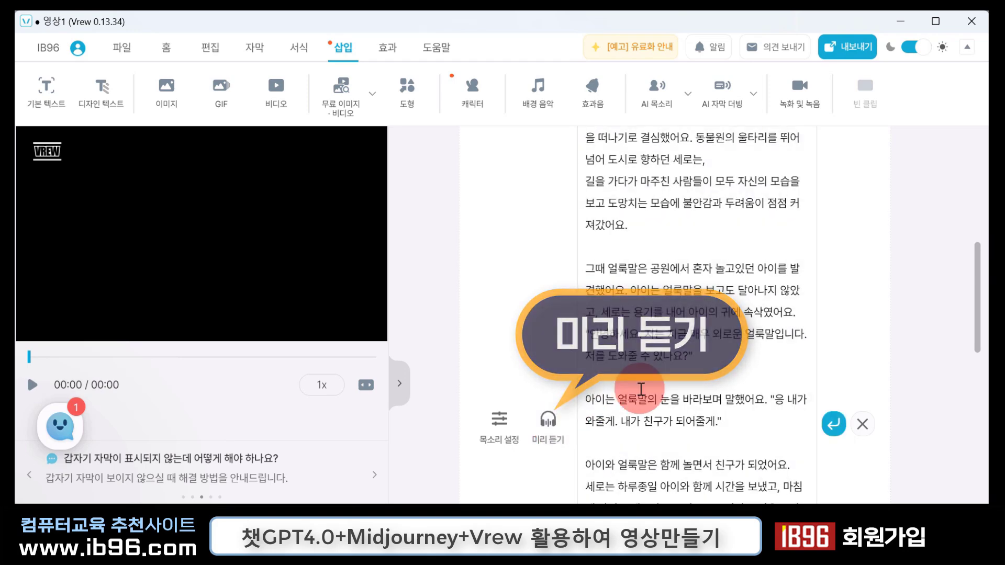
{"action": "scroll", "coordinate": [725, 374], "scroll_direction": "up", "scroll_amount": 3}
{"action": "scroll", "coordinate": [726, 374], "scroll_direction": "up", "scroll_amount": 3}
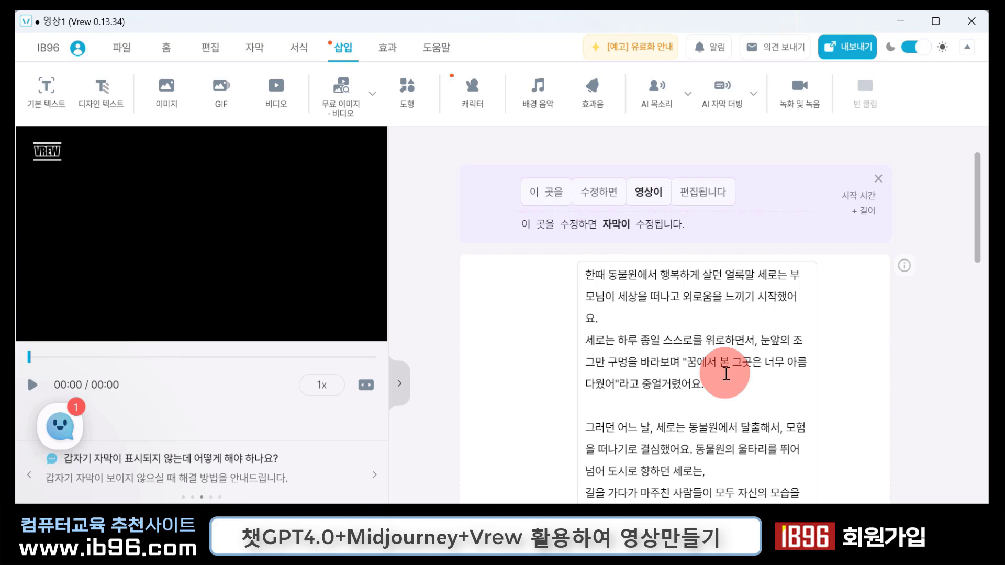
{"action": "scroll", "coordinate": [726, 374], "scroll_direction": "down", "scroll_amount": 6}
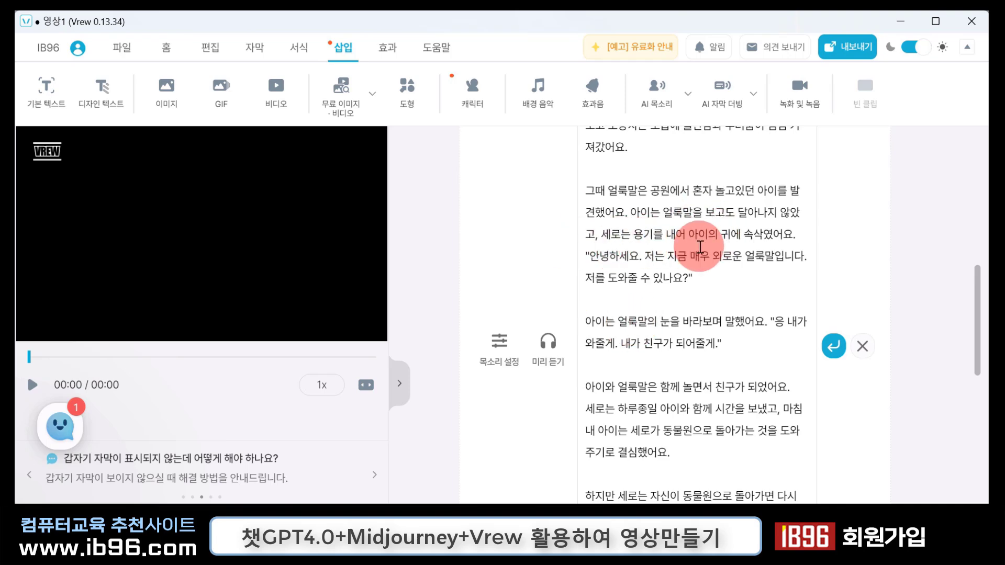
{"action": "scroll", "coordinate": [676, 283], "scroll_direction": "up", "scroll_amount": 6}
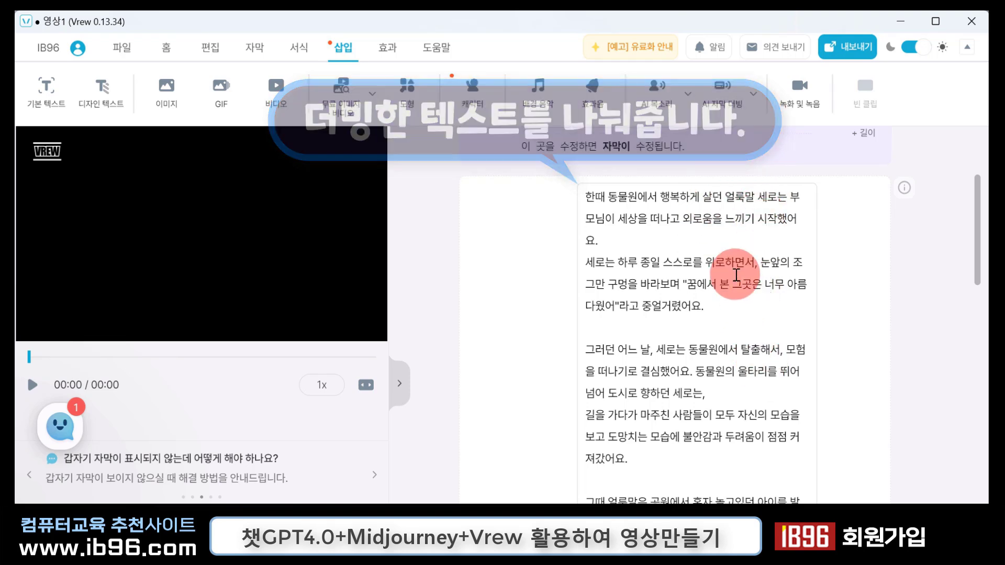
{"action": "scroll", "coordinate": [773, 285], "scroll_direction": "down", "scroll_amount": 6}
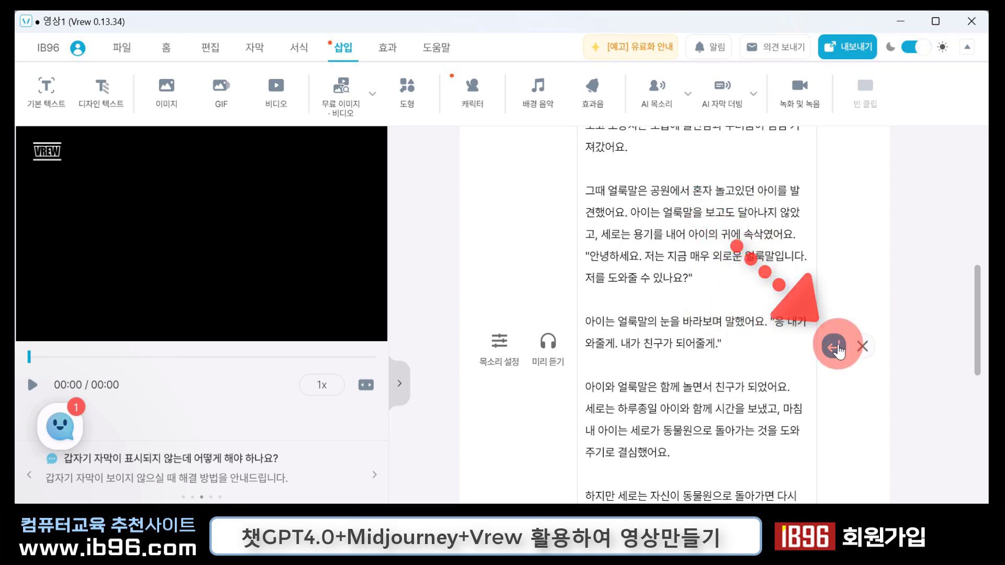
{"action": "left_click", "coordinate": [834, 347]}
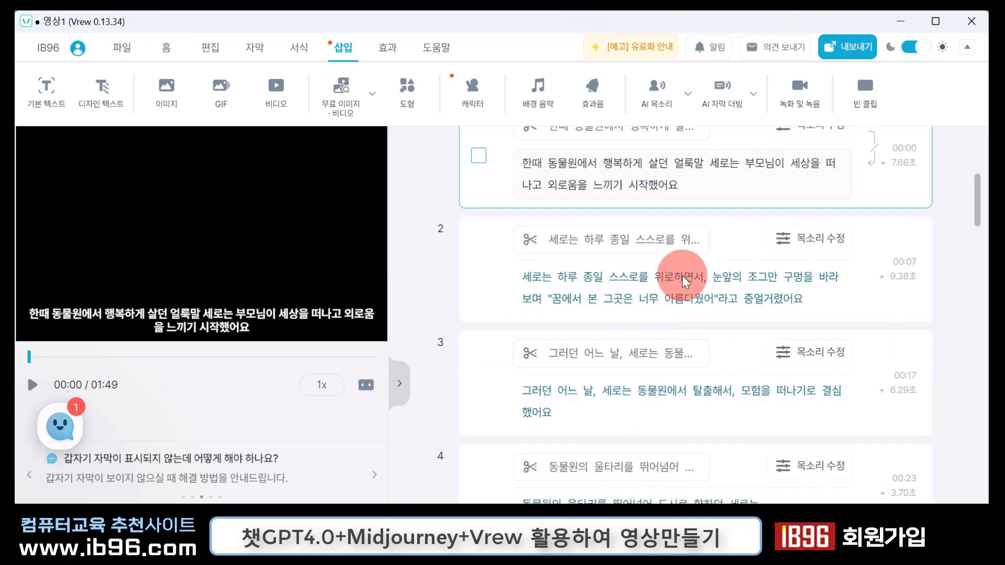
- Examine the first clip's word blocks and subtitle, including the possible split point between 행복하게 and 살던
{"action": "scroll", "coordinate": [681, 286], "scroll_direction": "down", "scroll_amount": 2}
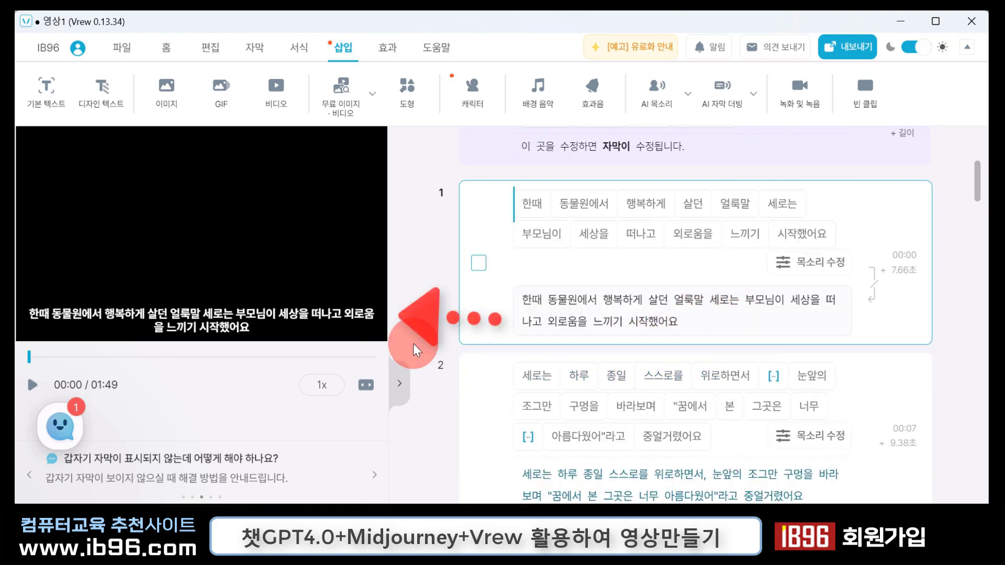
{"action": "left_click", "coordinate": [240, 338]}
{"action": "left_click", "coordinate": [624, 285]}
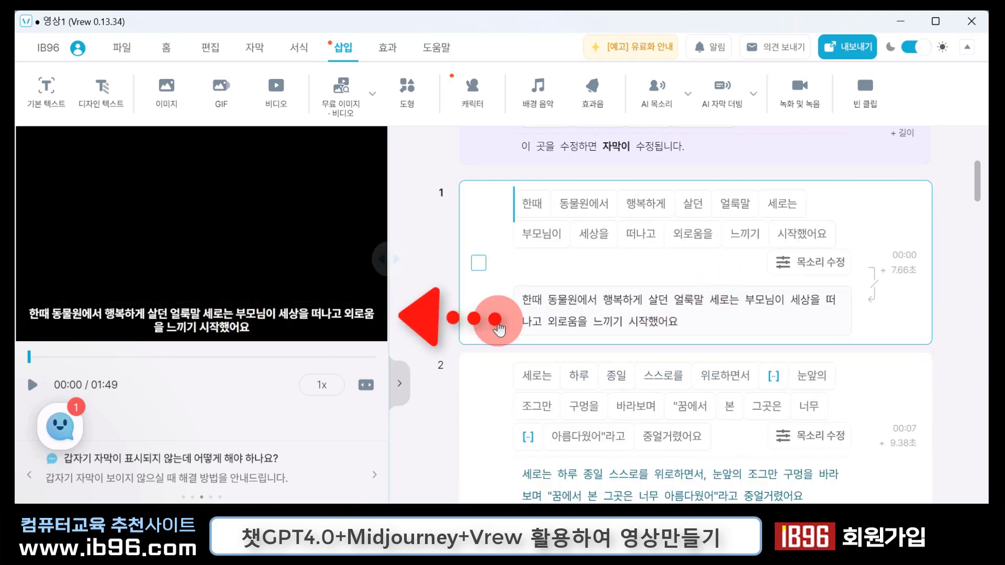
{"action": "left_click", "coordinate": [272, 323]}
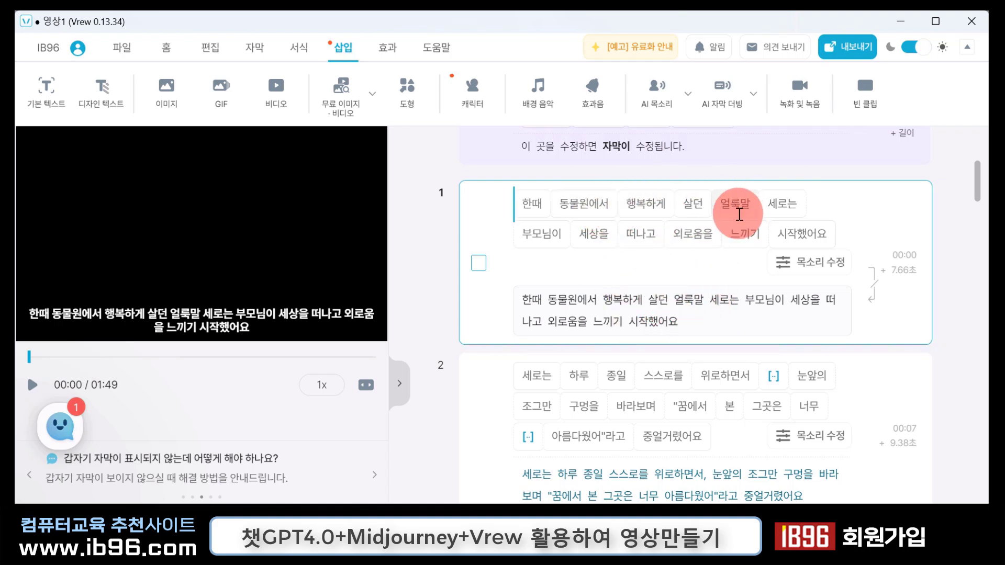
{"action": "left_click", "coordinate": [675, 204]}
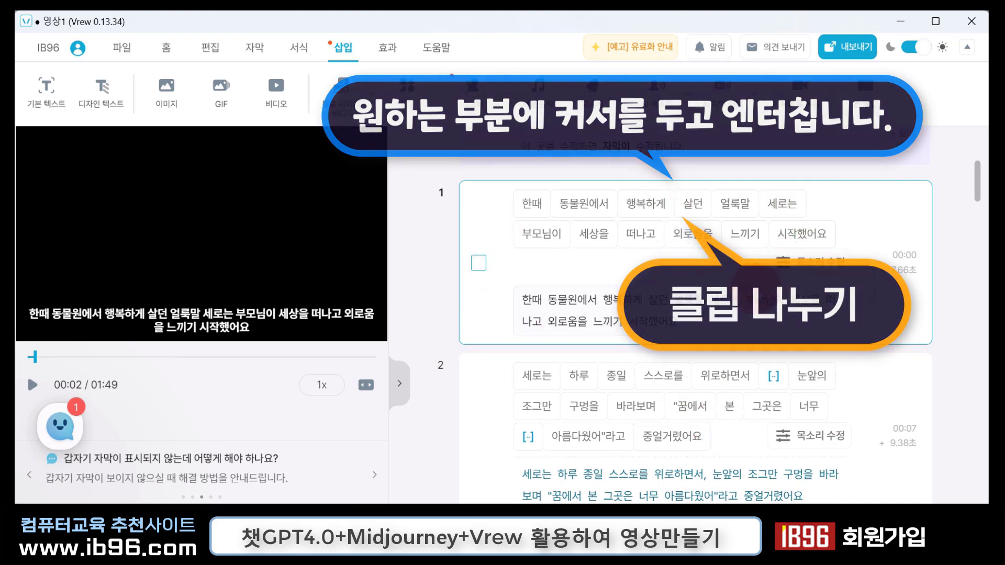
{"action": "left_click", "coordinate": [449, 225]}
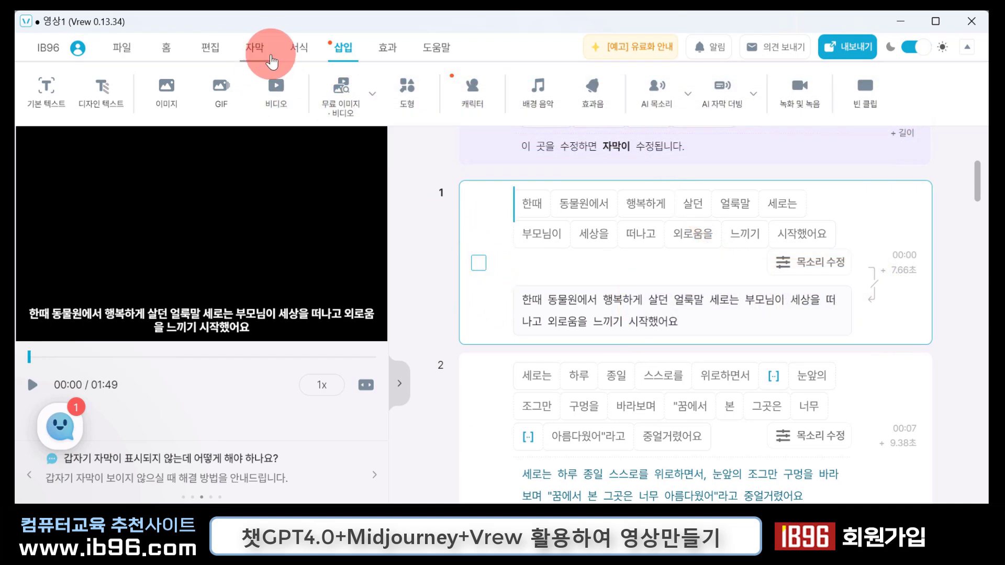
- Enlarge the default subtitle text of the clips, trying size 200 and settling on size 150
{"action": "left_click", "coordinate": [297, 50]}
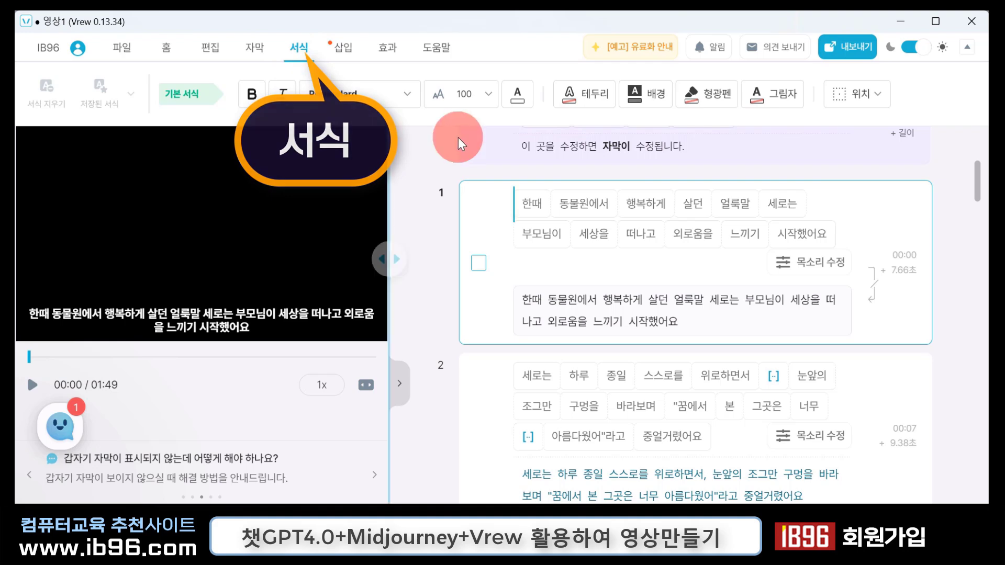
{"action": "left_click", "coordinate": [489, 97]}
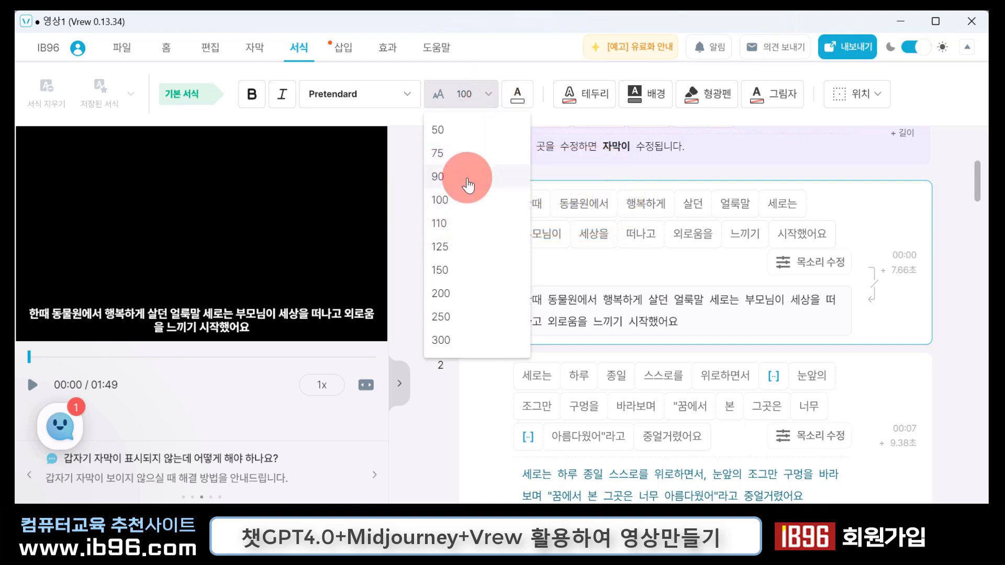
{"action": "left_click", "coordinate": [466, 294]}
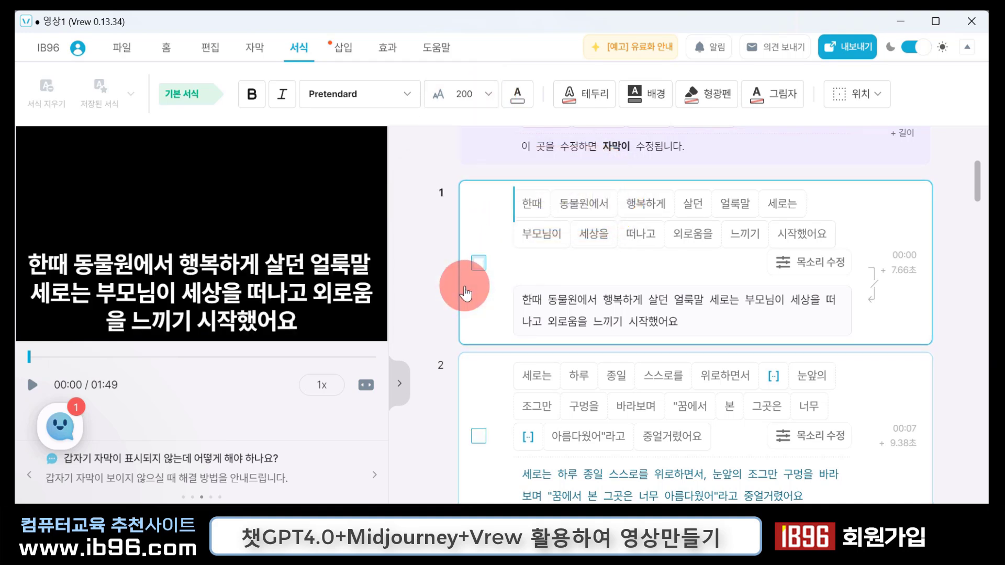
{"action": "left_click", "coordinate": [73, 288]}
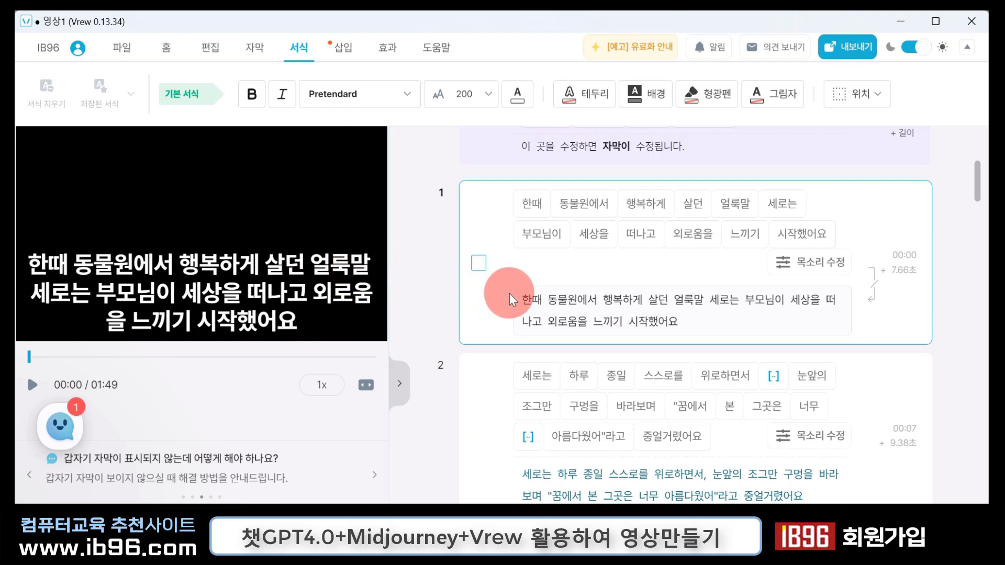
{"action": "left_click", "coordinate": [317, 310]}
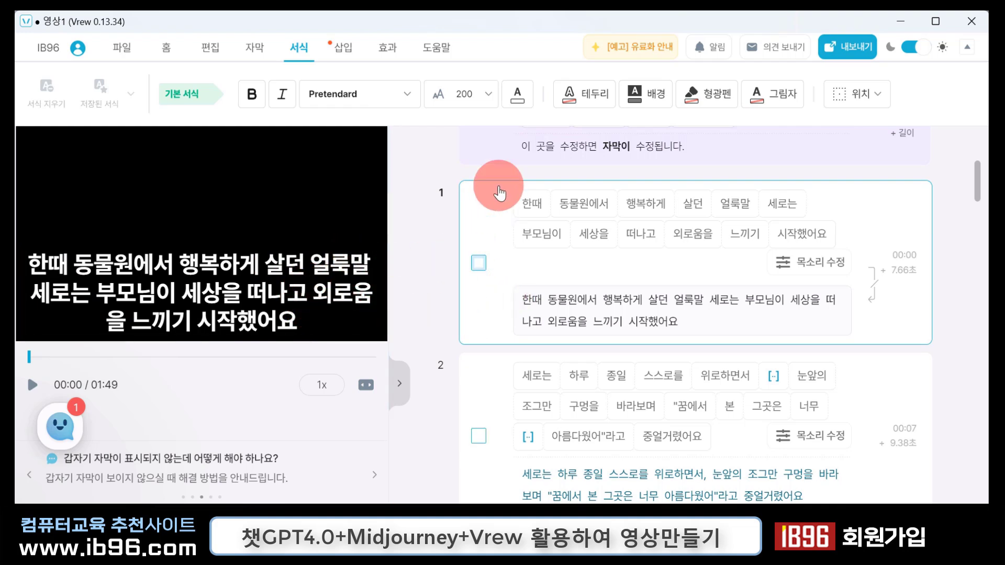
{"action": "left_click", "coordinate": [487, 94]}
{"action": "left_click", "coordinate": [442, 267]}
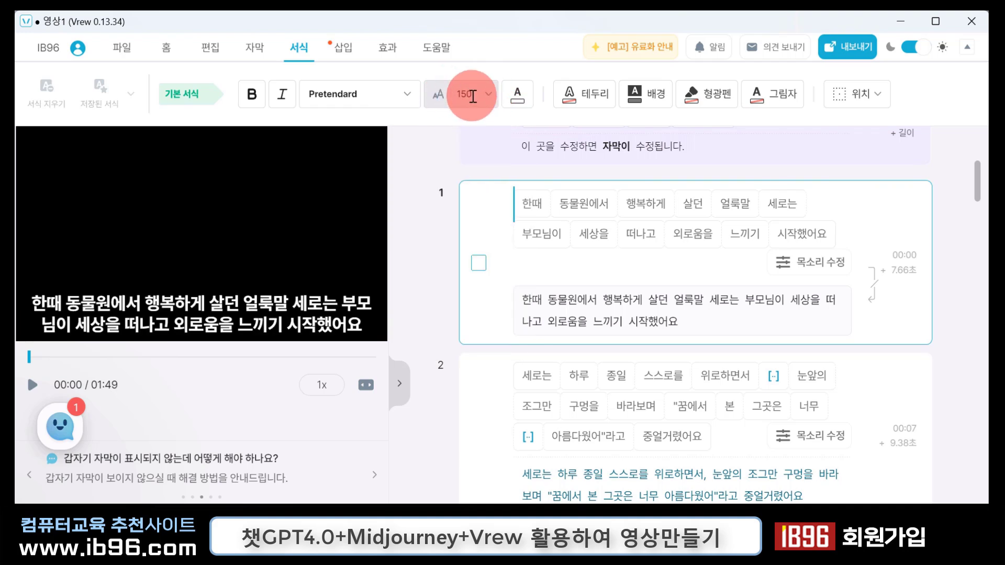
- Examine how the first clip's subtitle wraps in the preview and compare it with the word blocks around 세로는 and 부모님이
{"action": "left_click", "coordinate": [320, 303]}
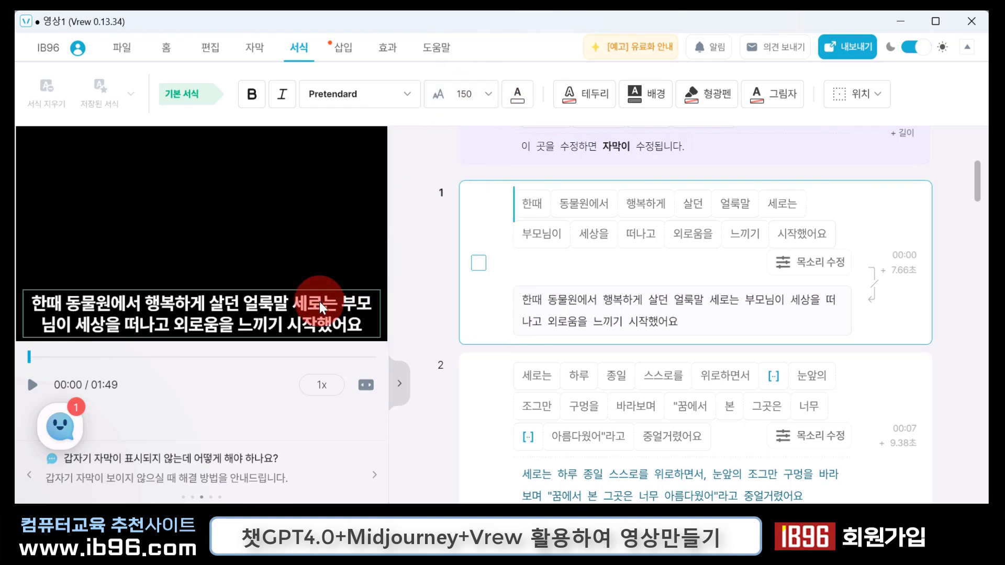
{"action": "left_click", "coordinate": [90, 301]}
{"action": "left_click", "coordinate": [275, 313]}
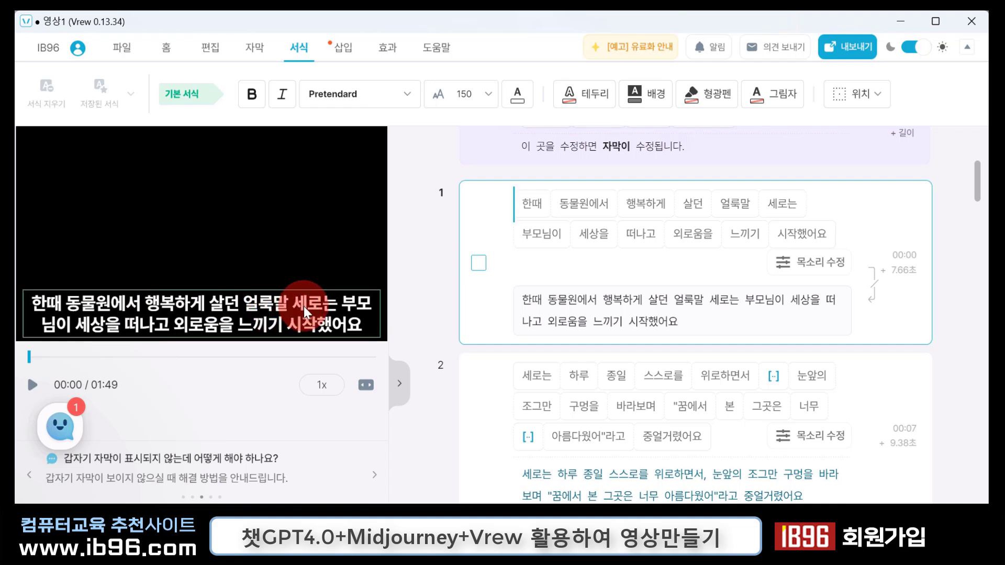
{"action": "left_click", "coordinate": [391, 328]}
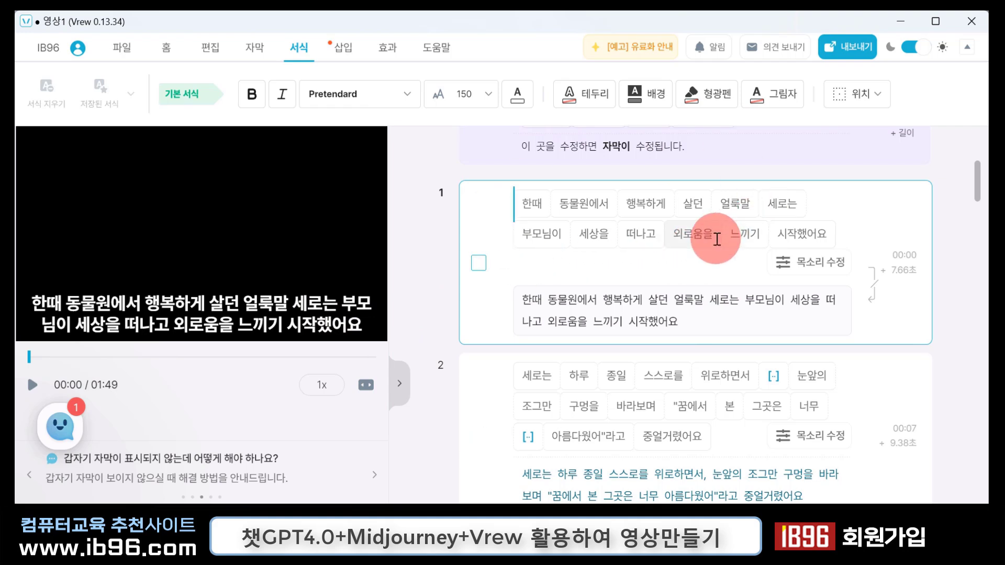
{"action": "left_click", "coordinate": [765, 284]}
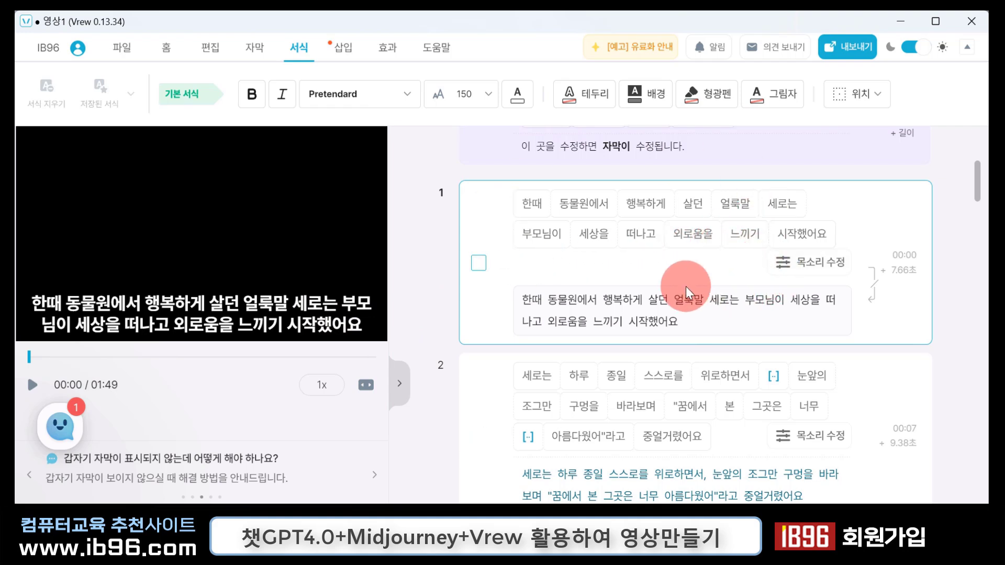
{"action": "left_click", "coordinate": [275, 301]}
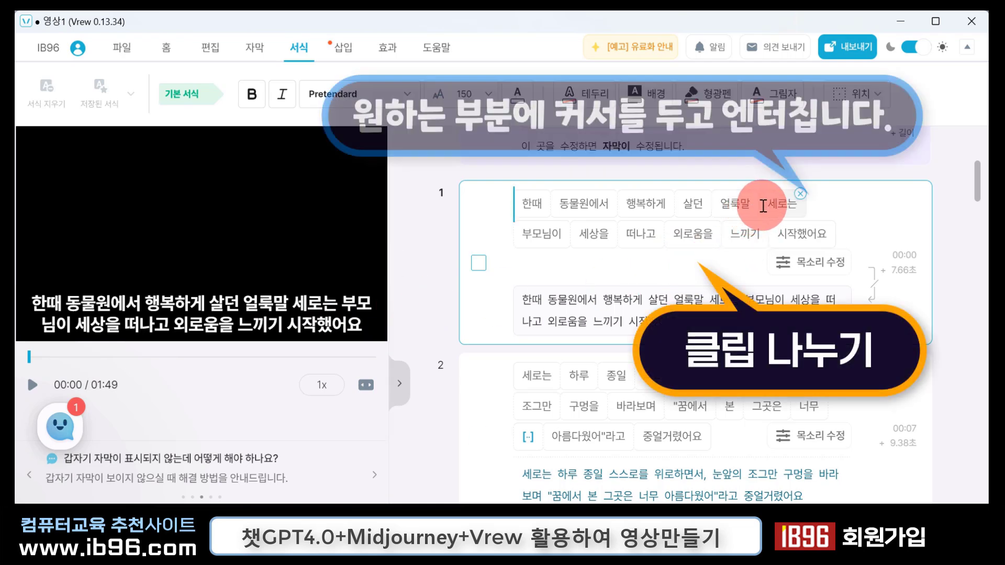
{"action": "left_click", "coordinate": [522, 237]}
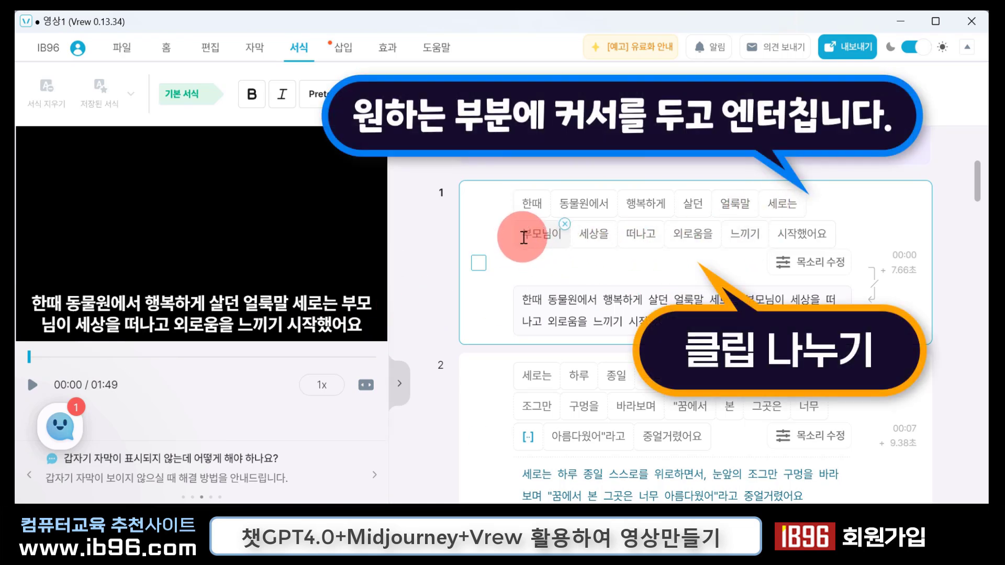
{"action": "left_click", "coordinate": [348, 306]}
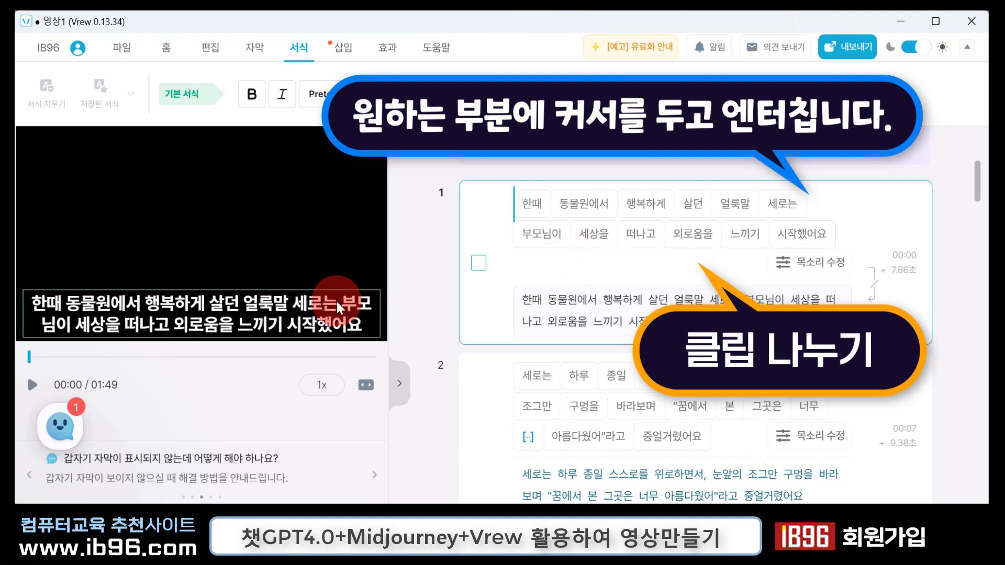
- Split the first clip between 세로는 and 부모님이, and check the first part's subtitle in the preview
{"action": "left_click", "coordinate": [807, 197]}
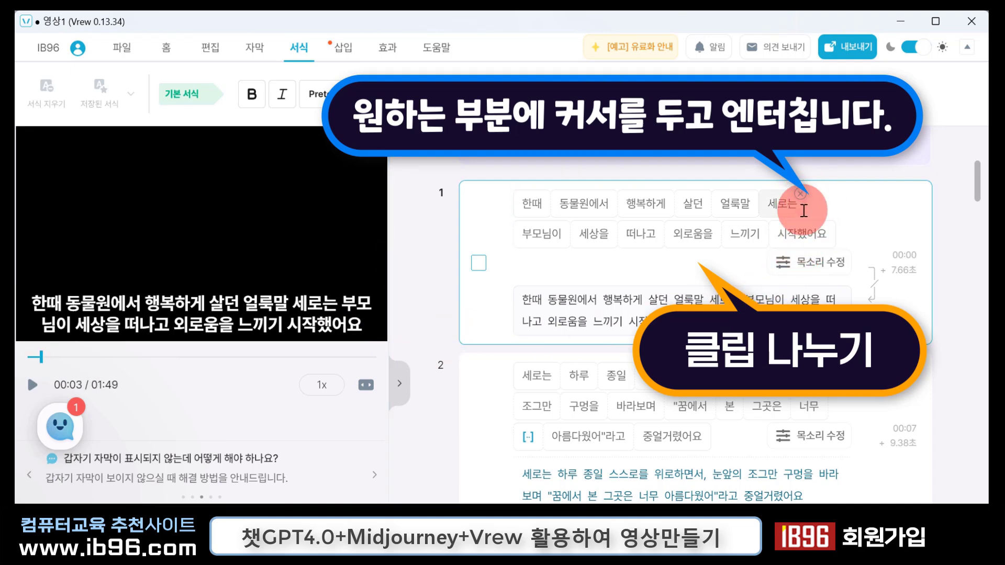
{"action": "key", "text": "Return"}
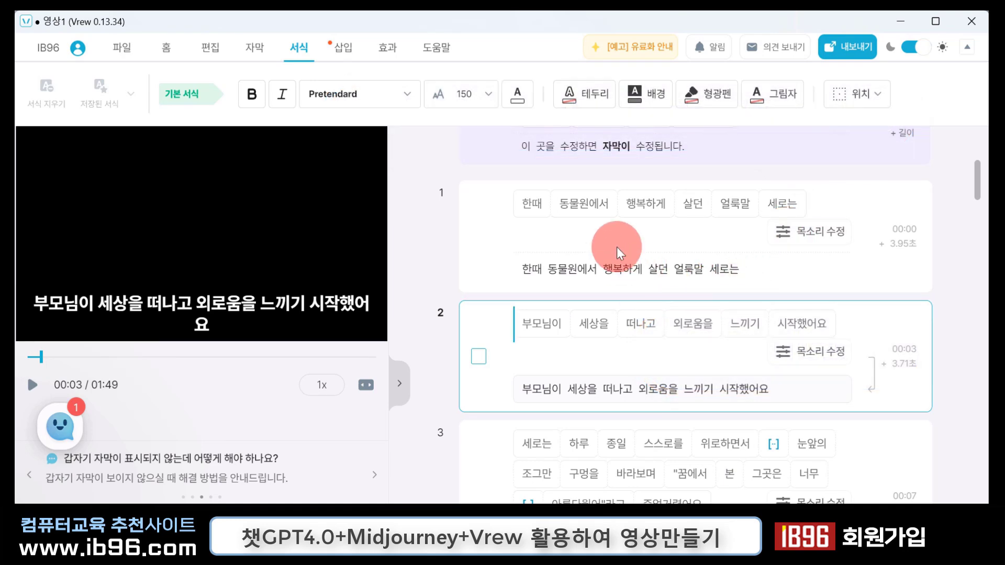
{"action": "left_click", "coordinate": [544, 208]}
{"action": "left_click", "coordinate": [343, 323]}
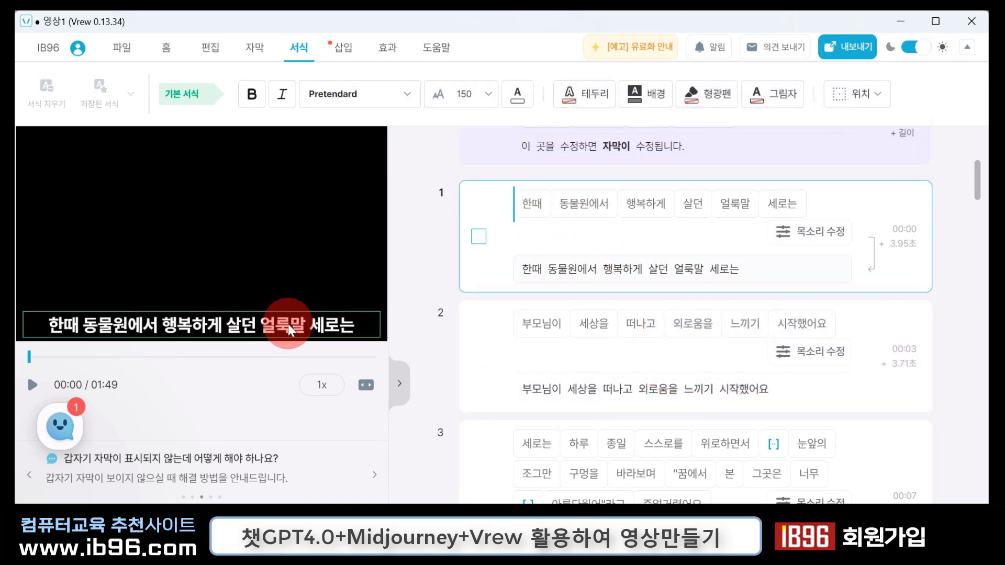
- Reduce the default subtitle text size to 140 and check the subtitles of the first two clips in the preview
{"action": "scroll", "coordinate": [701, 328], "scroll_direction": "down", "scroll_amount": 3}
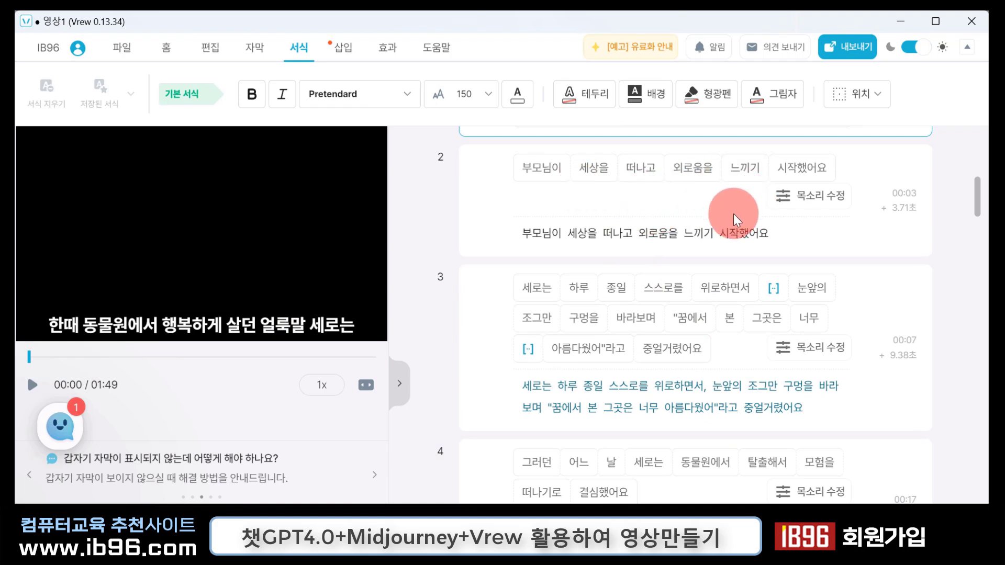
{"action": "left_click", "coordinate": [715, 166]}
{"action": "left_click", "coordinate": [328, 320]}
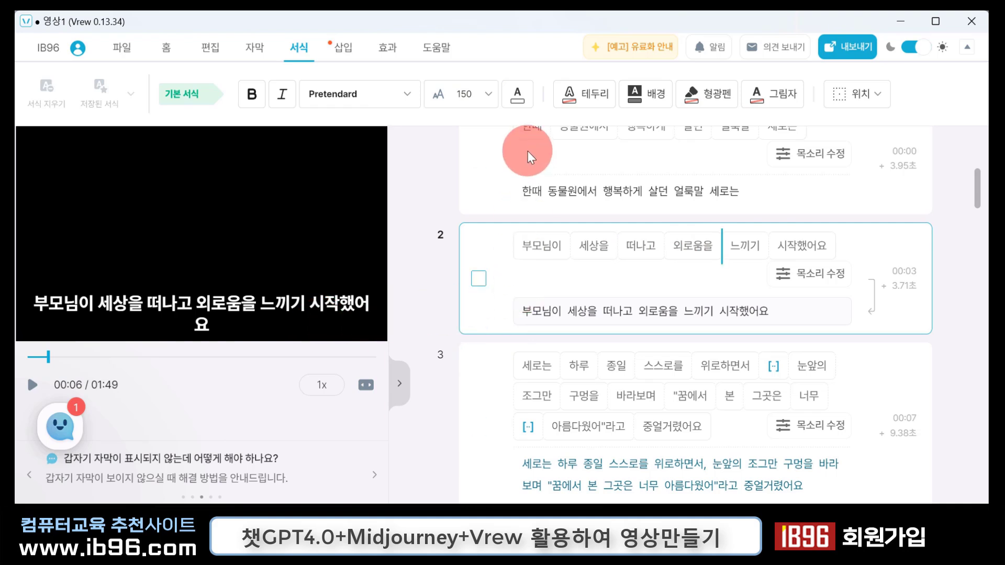
{"action": "left_click", "coordinate": [486, 102]}
{"action": "left_click", "coordinate": [500, 242]}
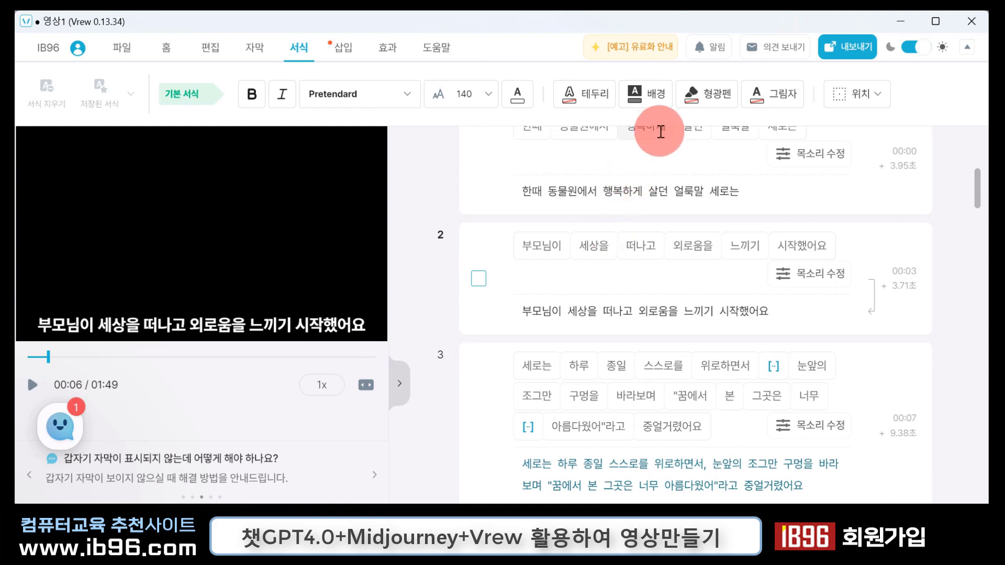
{"action": "scroll", "coordinate": [702, 168], "scroll_direction": "up", "scroll_amount": 1}
{"action": "left_click", "coordinate": [712, 171]}
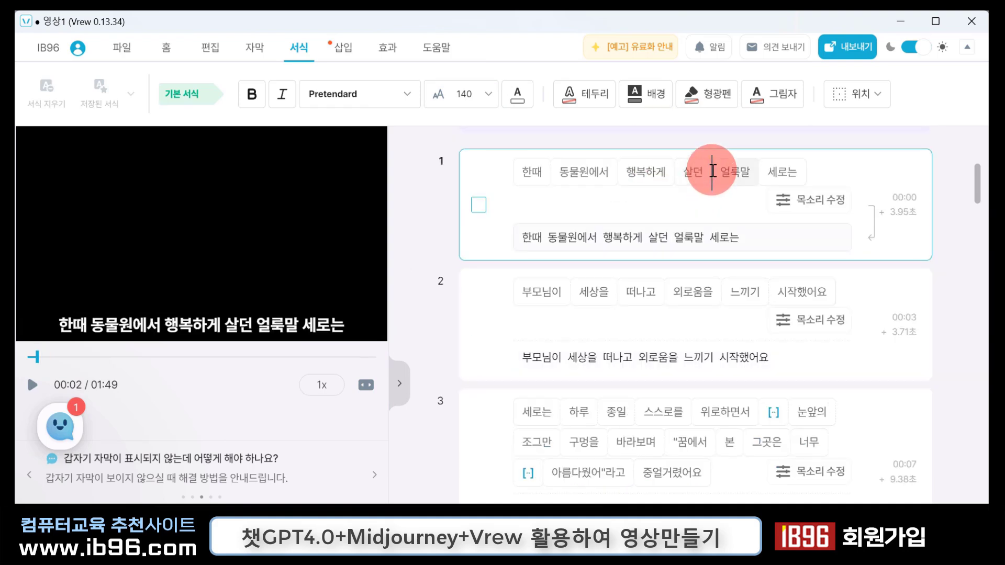
{"action": "left_click", "coordinate": [722, 292]}
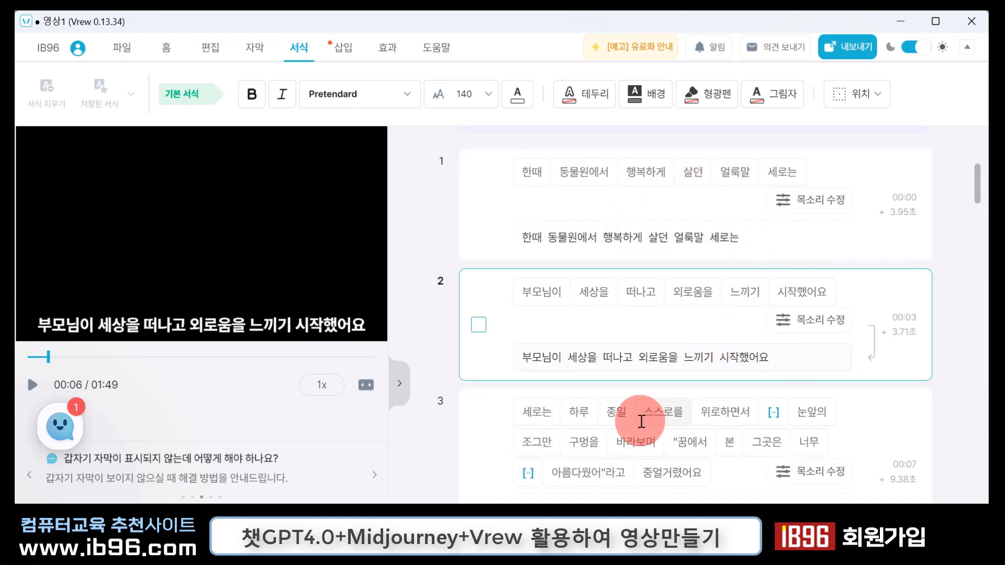
- Review the split subtitle clips from the end of the story back to the first clip
{"action": "scroll", "coordinate": [709, 414], "scroll_direction": "down", "scroll_amount": 3}
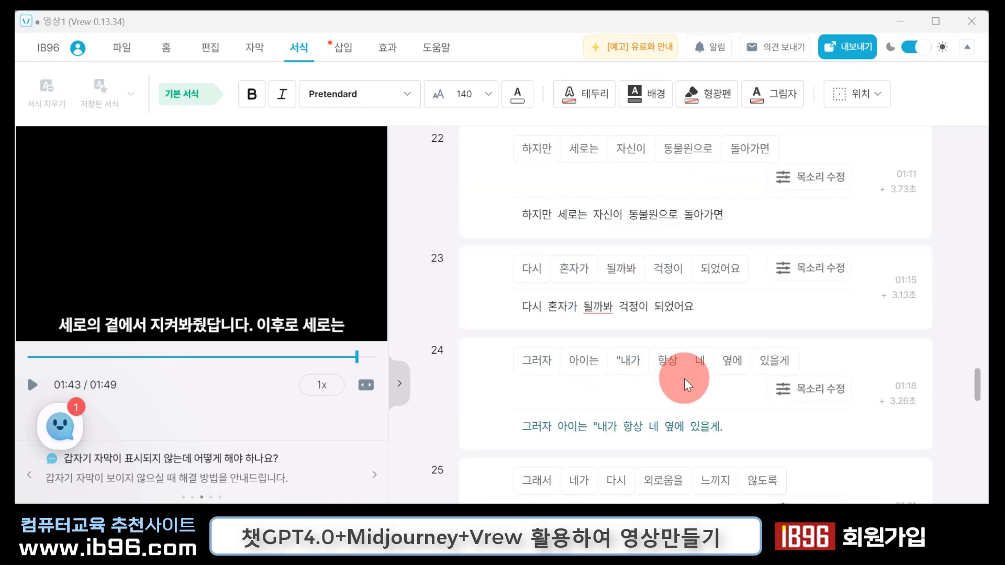
{"action": "scroll", "coordinate": [683, 379], "scroll_direction": "up", "scroll_amount": 5}
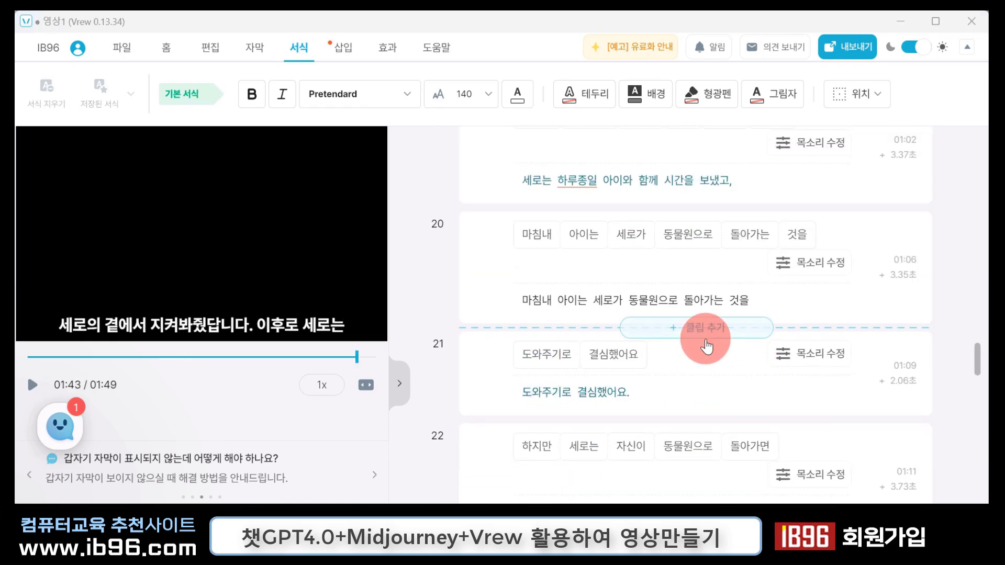
{"action": "scroll", "coordinate": [707, 345], "scroll_direction": "up", "scroll_amount": 3}
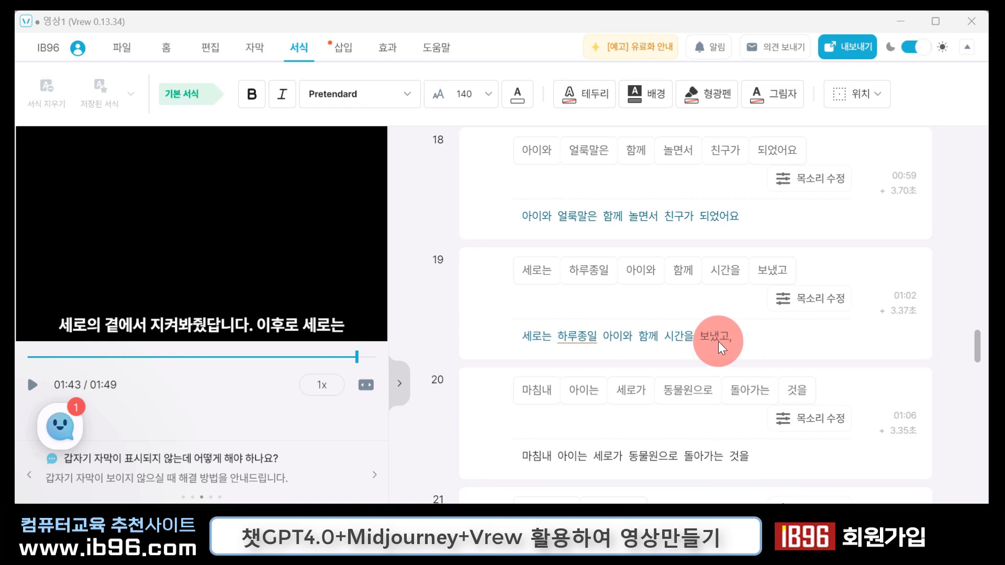
{"action": "scroll", "coordinate": [734, 262], "scroll_direction": "up", "scroll_amount": 15}
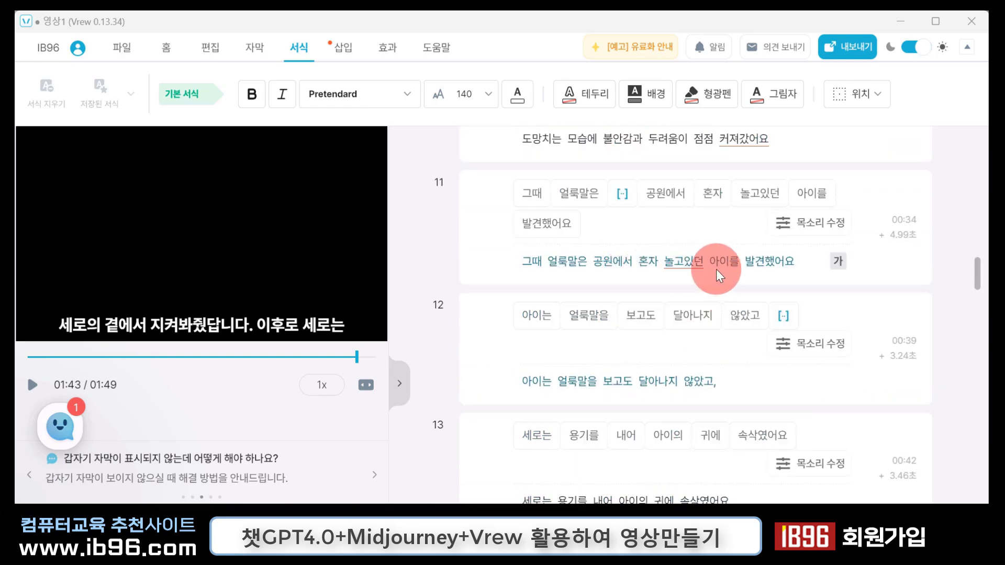
{"action": "scroll", "coordinate": [718, 269], "scroll_direction": "up", "scroll_amount": 15}
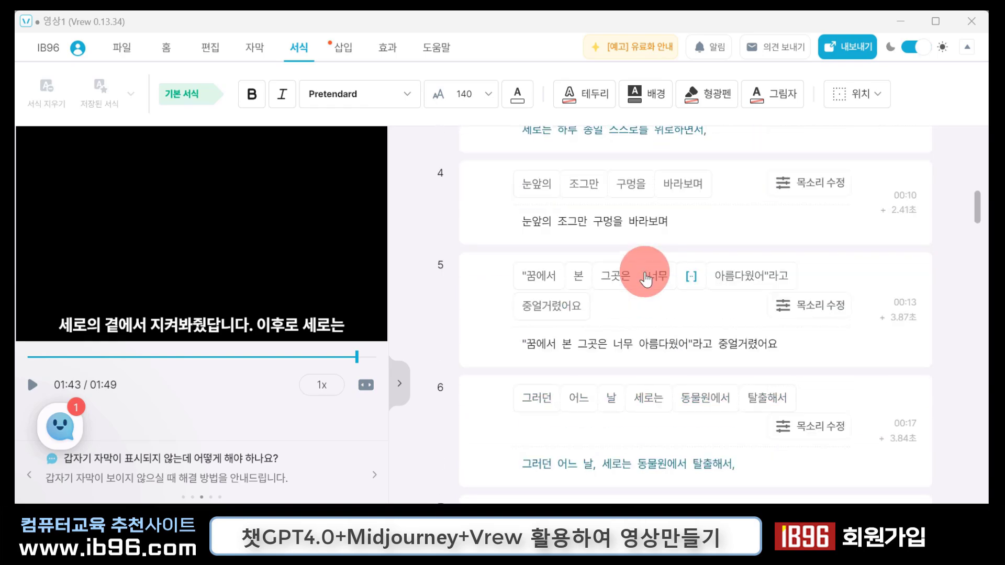
{"action": "scroll", "coordinate": [645, 277], "scroll_direction": "up", "scroll_amount": 10}
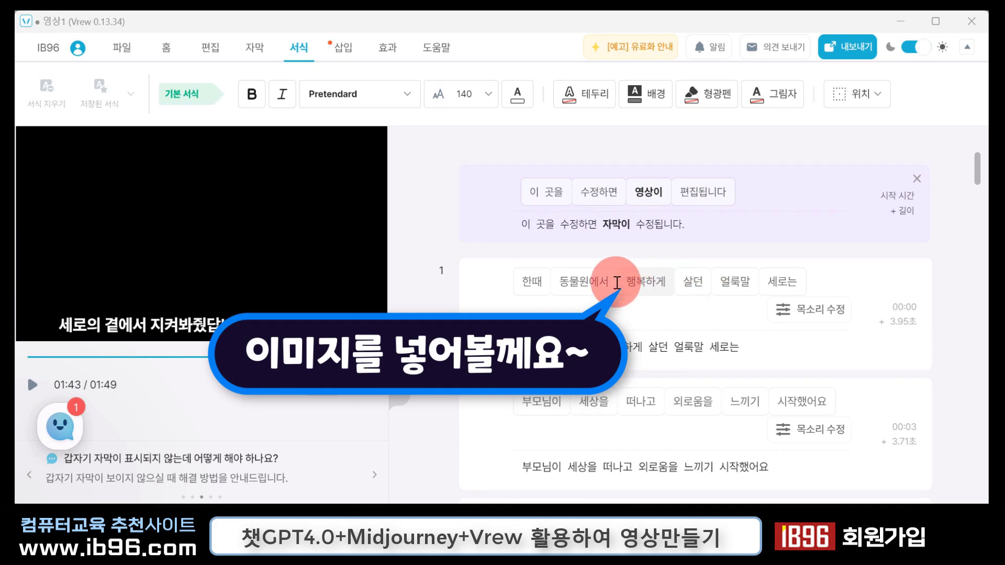
- Select the first clip and open the saved image assets for insertion
{"action": "left_click", "coordinate": [618, 283]}
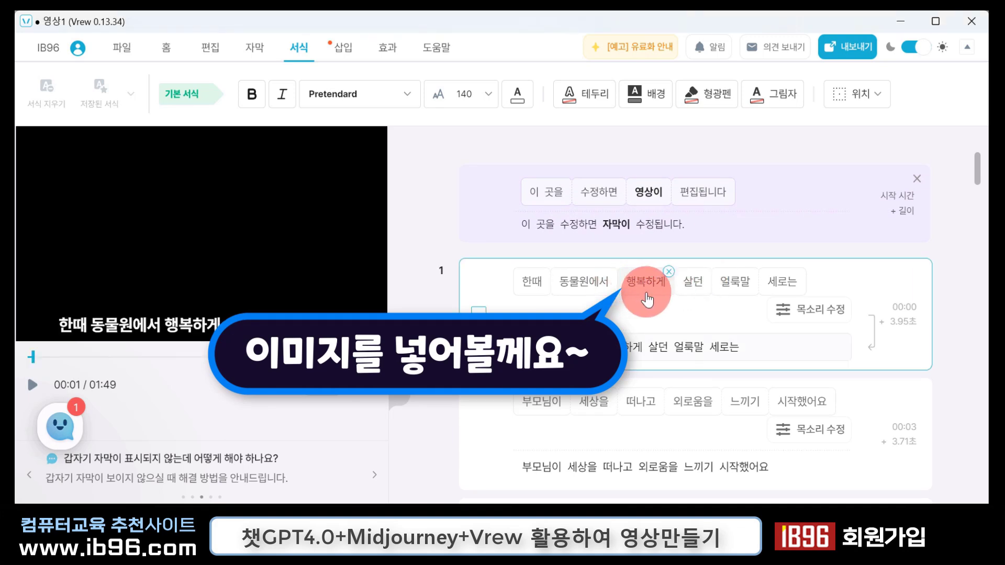
{"action": "left_click", "coordinate": [349, 52]}
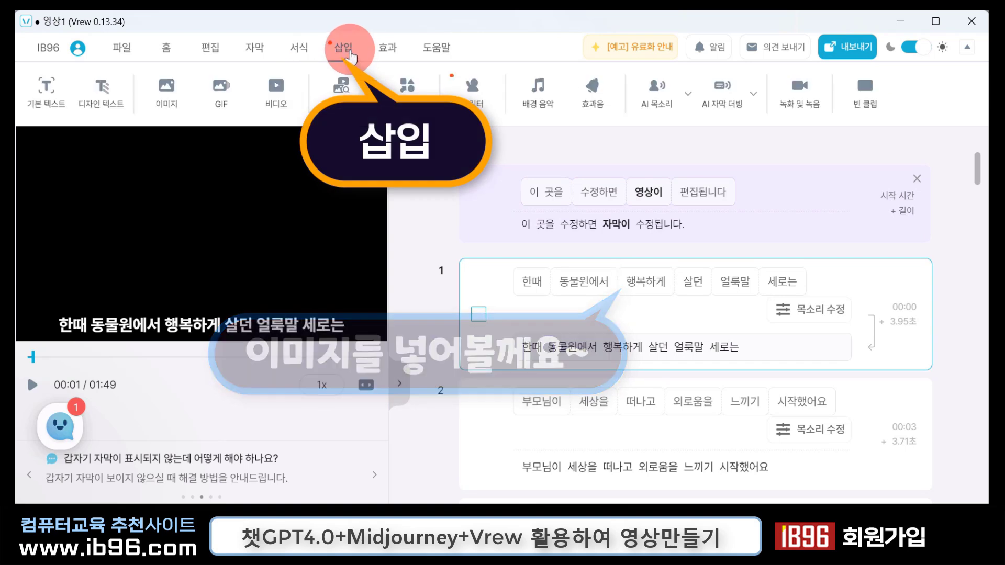
{"action": "left_click", "coordinate": [180, 96]}
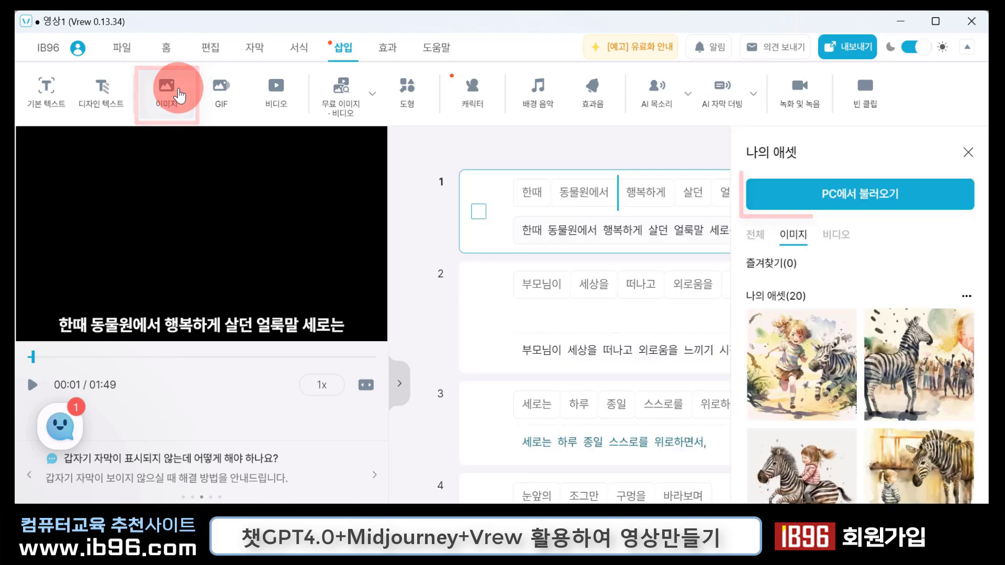
{"action": "left_click", "coordinate": [850, 202]}
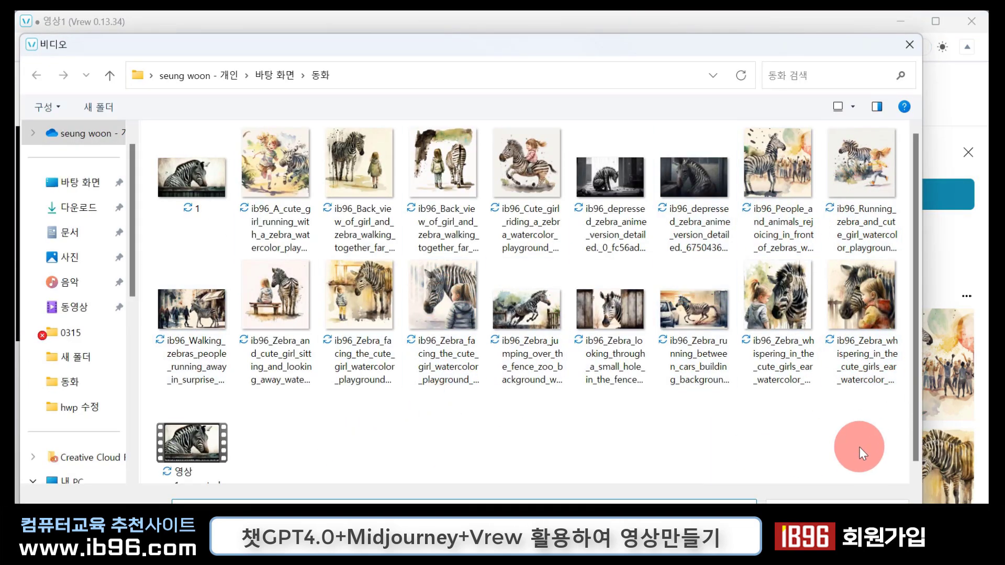
{"action": "left_click_drag", "start_coordinate": [877, 414], "coordinate": [177, 177]}
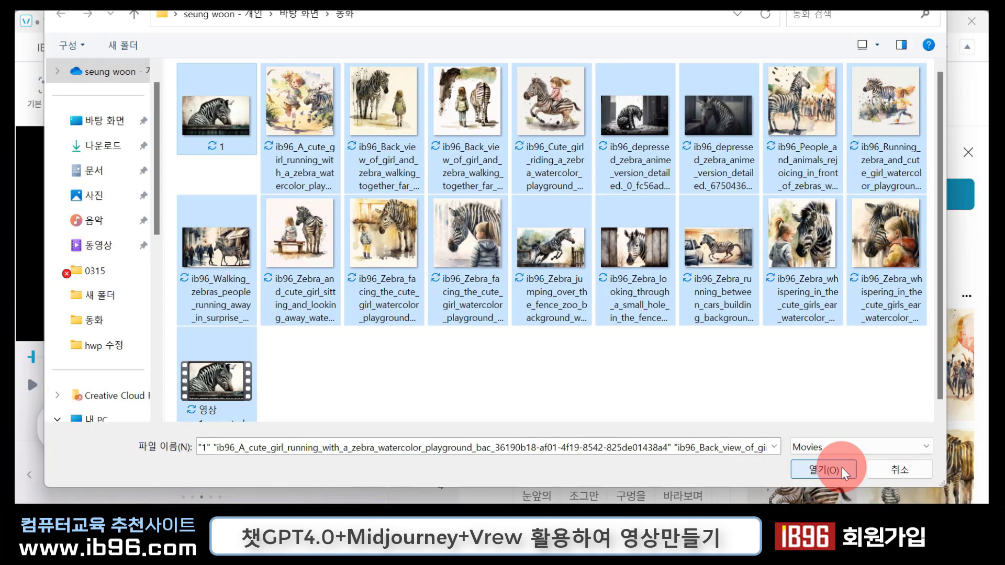
{"action": "left_click", "coordinate": [898, 472]}
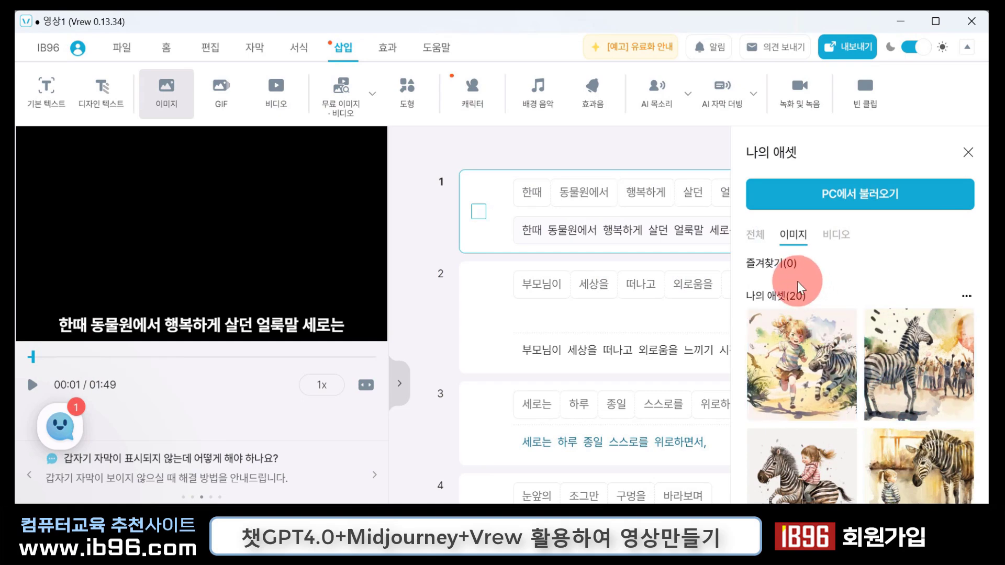
- Insert the saved image of the zebra leaning over a wooden ledge at the word 한때 in the first clip
{"action": "mouse_move", "coordinate": [832, 336]}
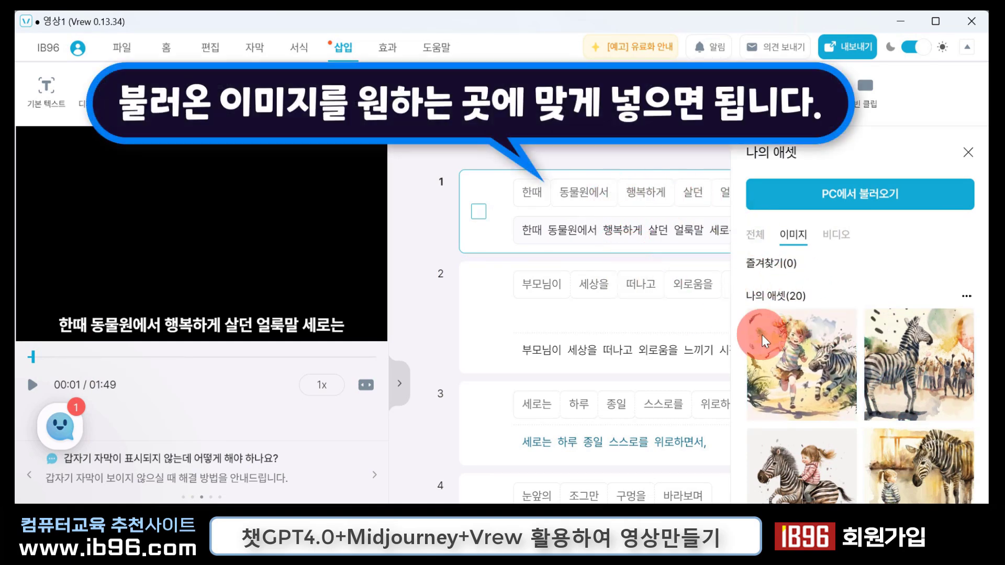
{"action": "left_click", "coordinate": [523, 203]}
{"action": "left_click", "coordinate": [520, 198]}
{"action": "left_click", "coordinate": [782, 333]}
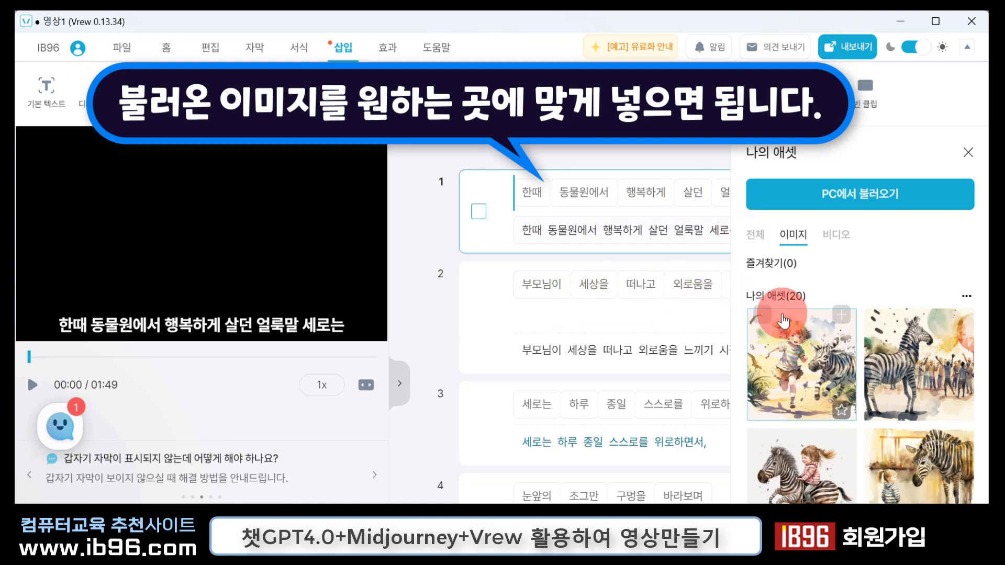
{"action": "scroll", "coordinate": [886, 356], "scroll_direction": "down", "scroll_amount": 5}
{"action": "scroll", "coordinate": [886, 356], "scroll_direction": "down", "scroll_amount": 5}
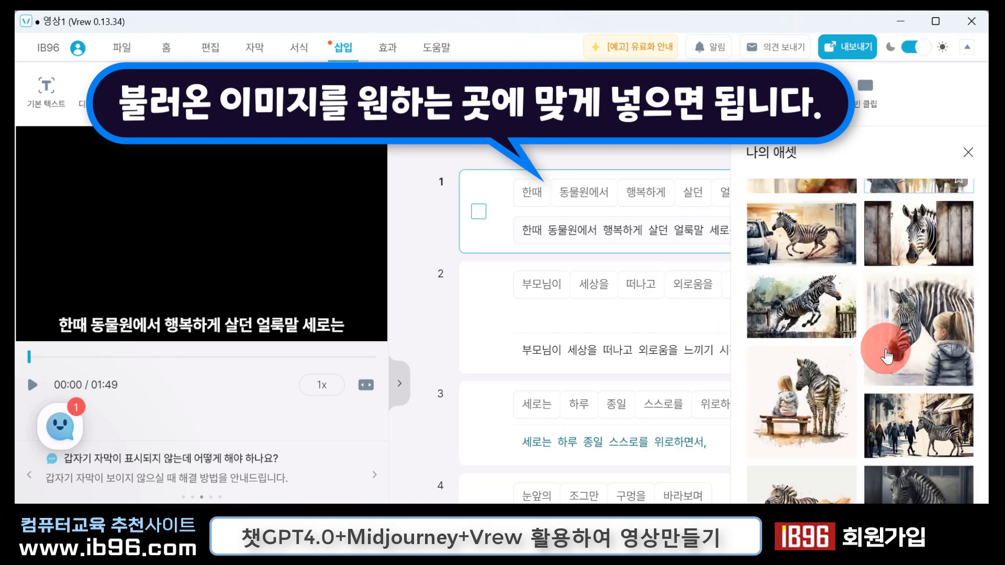
{"action": "scroll", "coordinate": [886, 356], "scroll_direction": "down", "scroll_amount": 5}
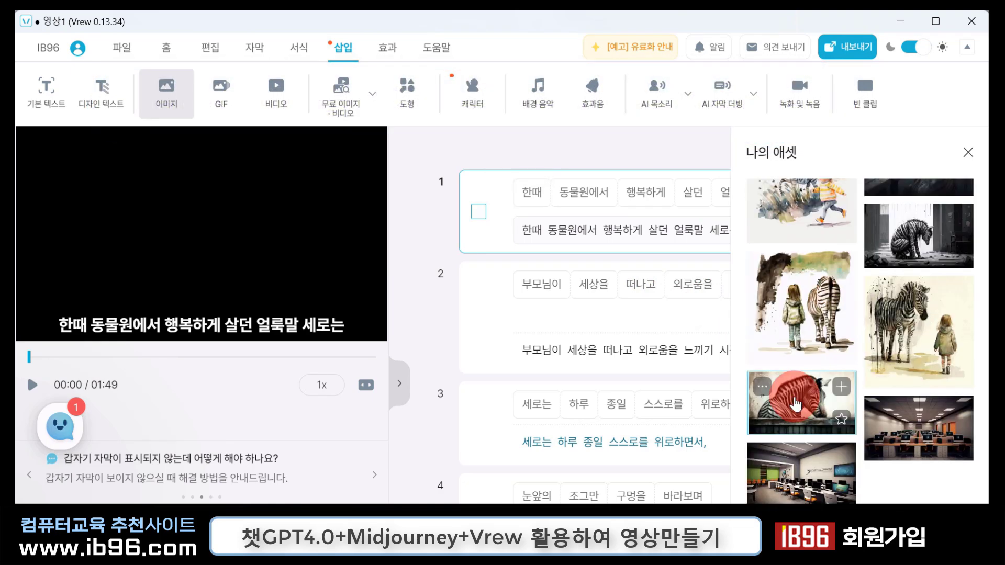
{"action": "left_click", "coordinate": [795, 403]}
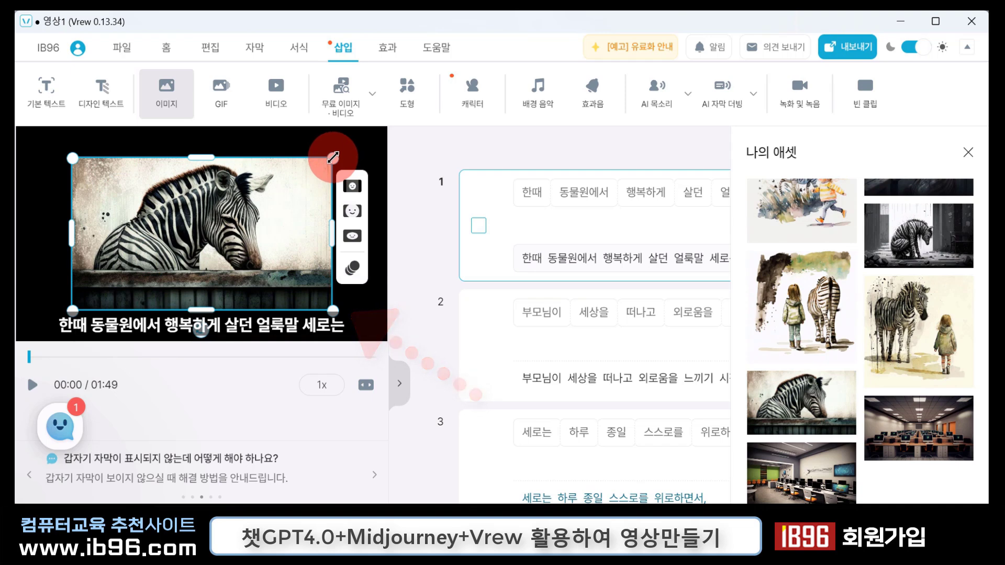
- Enlarge the inserted zebra image to fill the whole video frame and close the image assets
{"action": "left_click_drag", "start_coordinate": [333, 157], "coordinate": [393, 124]}
{"action": "left_click", "coordinate": [326, 184]}
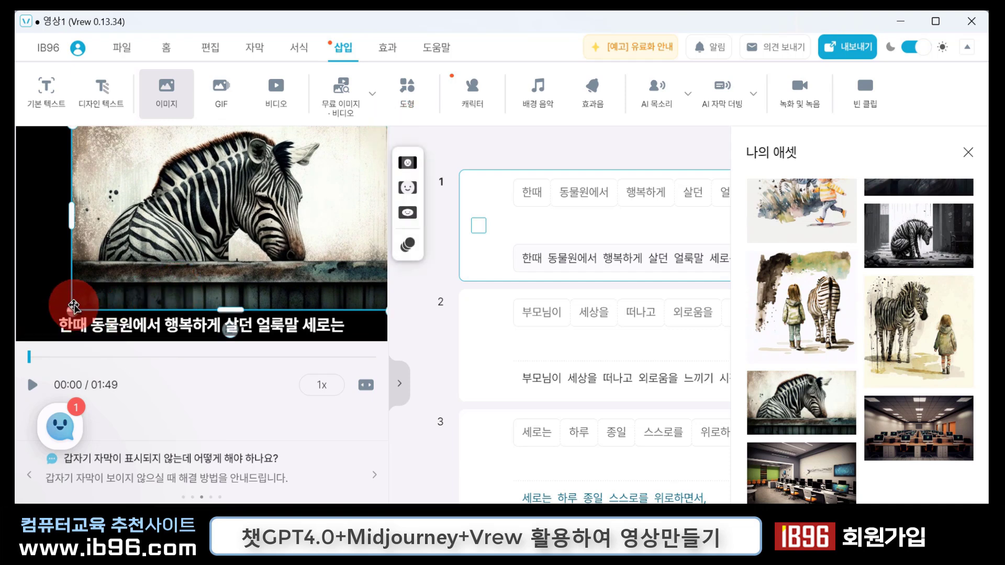
{"action": "left_click_drag", "start_coordinate": [71, 303], "coordinate": [20, 343]}
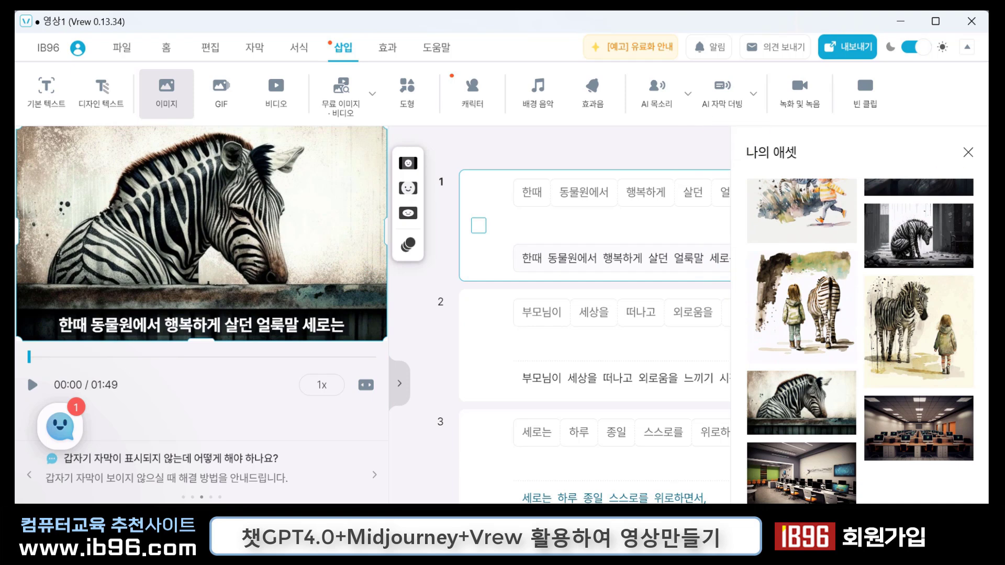
{"action": "left_click", "coordinate": [968, 152]}
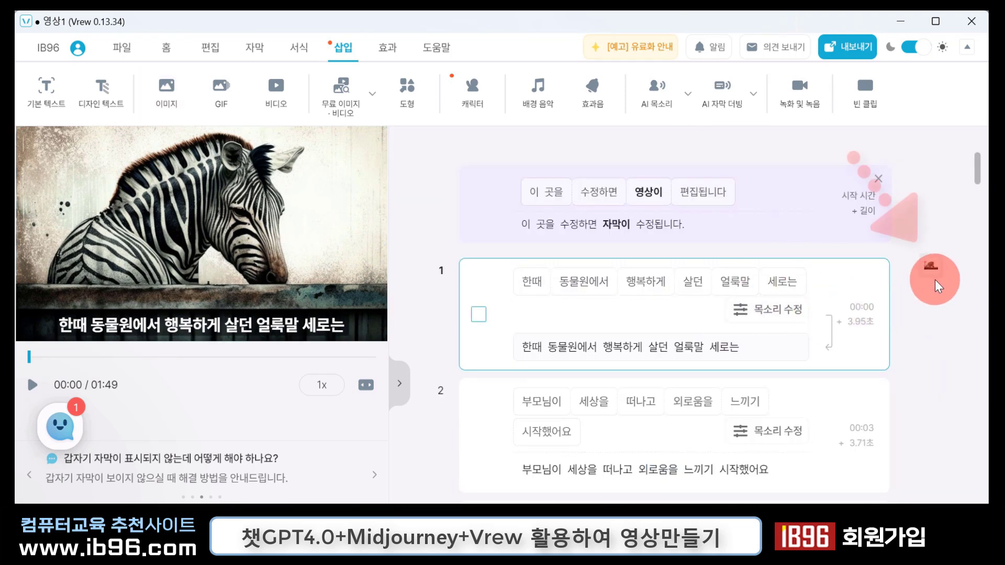
- Try extending the first clip's zebra image over the second clip and restore its range to the first clip alone
{"action": "mouse_move", "coordinate": [926, 275]}
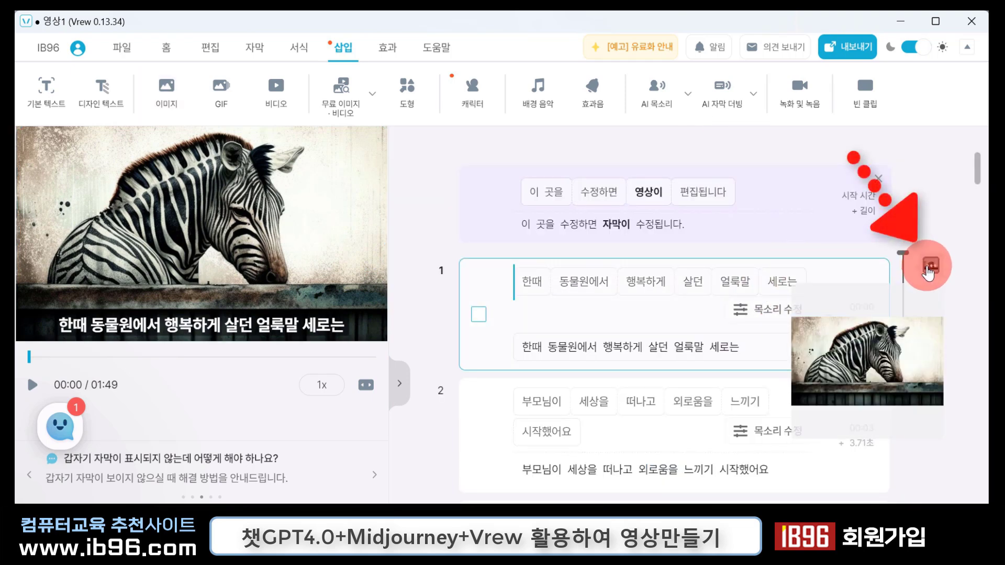
{"action": "left_click", "coordinate": [932, 270]}
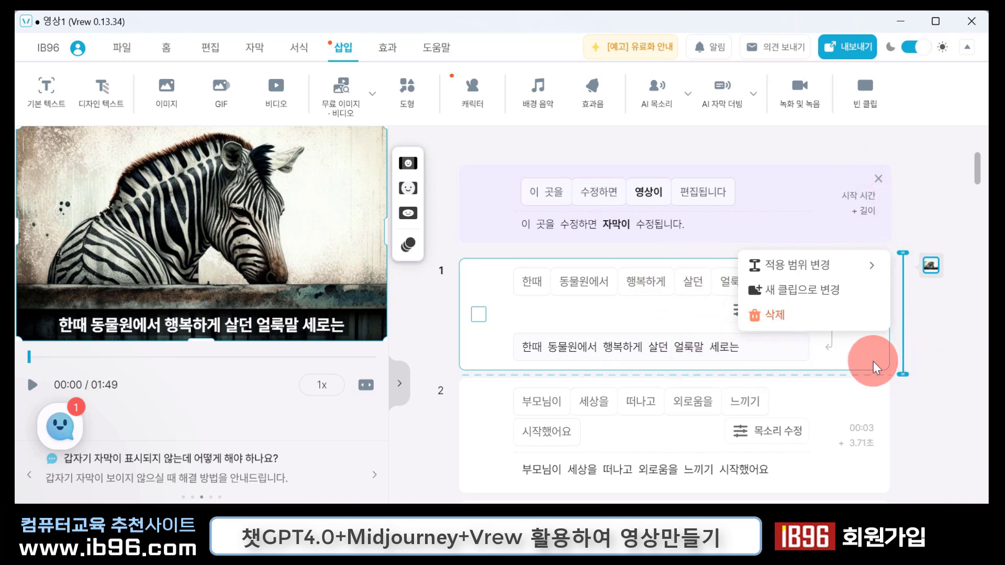
{"action": "left_click_drag", "start_coordinate": [904, 381], "coordinate": [919, 196]}
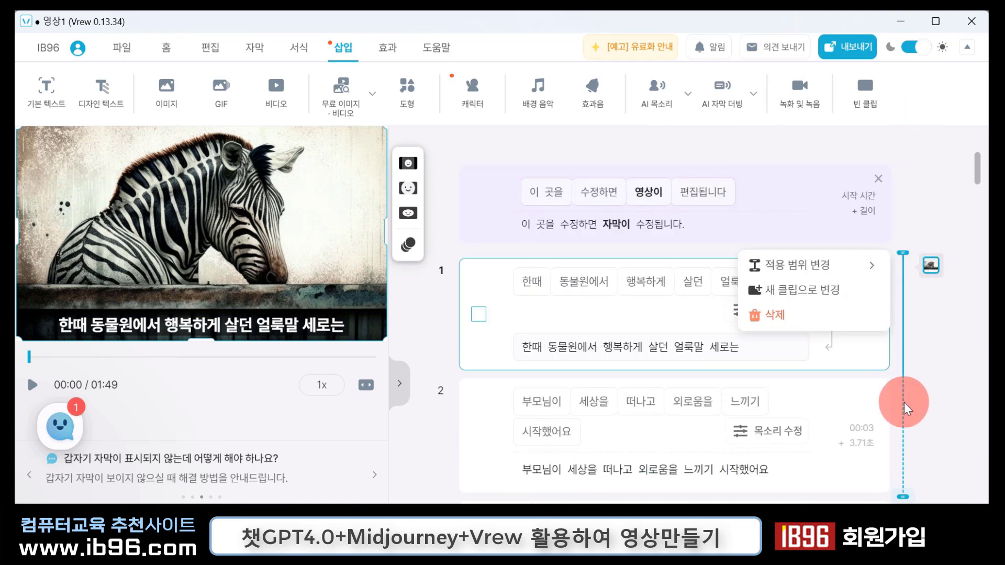
{"action": "left_click_drag", "start_coordinate": [904, 398], "coordinate": [894, 378]}
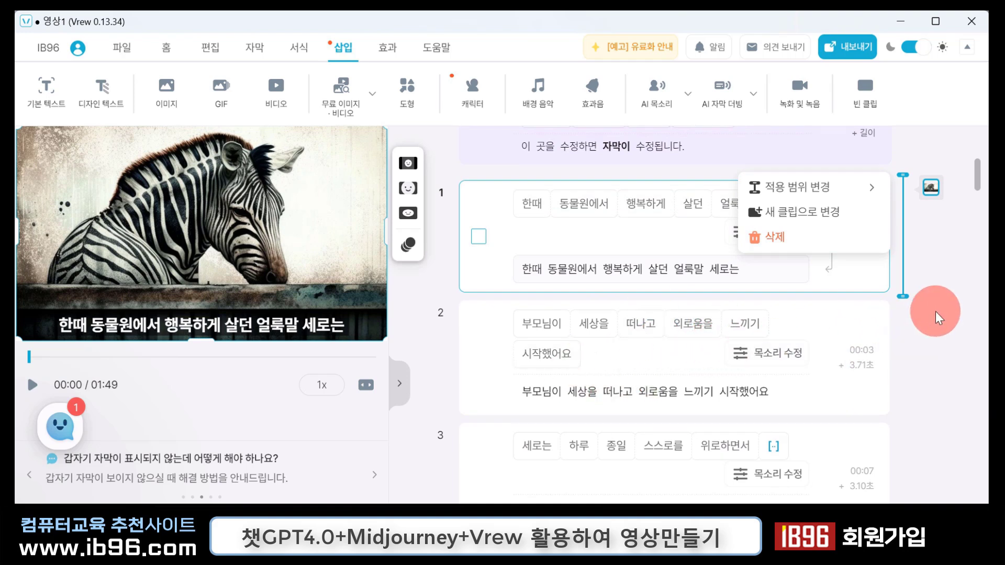
- Insert the saved black-and-white image of the crouching zebra in the second clip and resize it in the video frame
{"action": "left_click", "coordinate": [167, 90]}
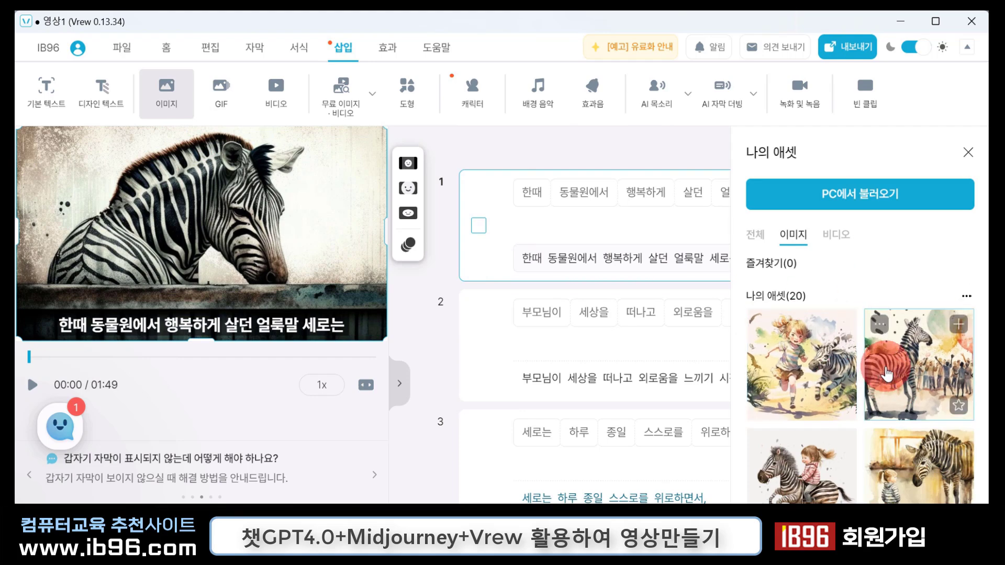
{"action": "scroll", "coordinate": [888, 370], "scroll_direction": "down", "scroll_amount": 5}
{"action": "scroll", "coordinate": [888, 370], "scroll_direction": "down", "scroll_amount": 5}
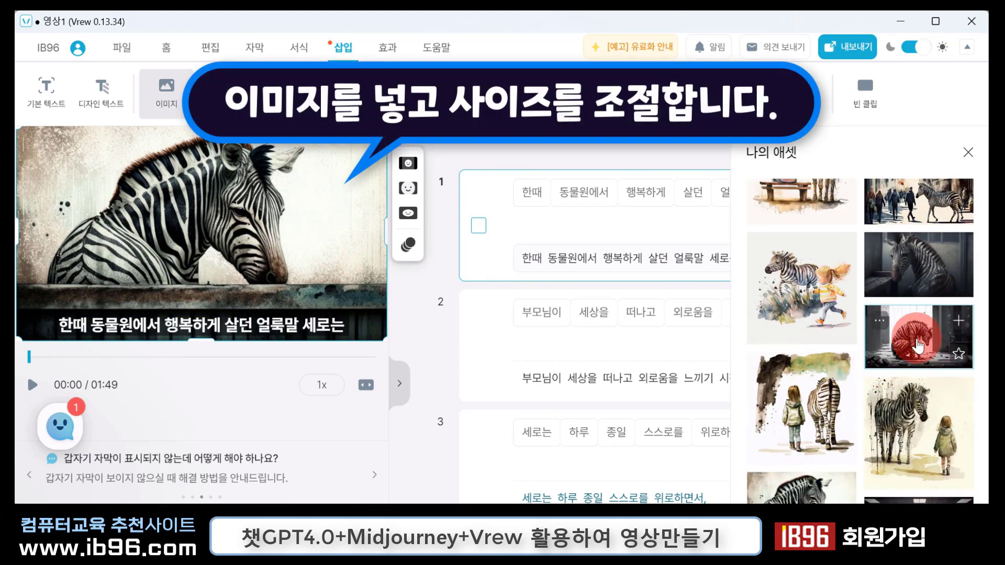
{"action": "left_click", "coordinate": [917, 346]}
{"action": "left_click_drag", "start_coordinate": [347, 162], "coordinate": [221, 221]}
{"action": "left_click_drag", "start_coordinate": [275, 188], "coordinate": [400, 142]}
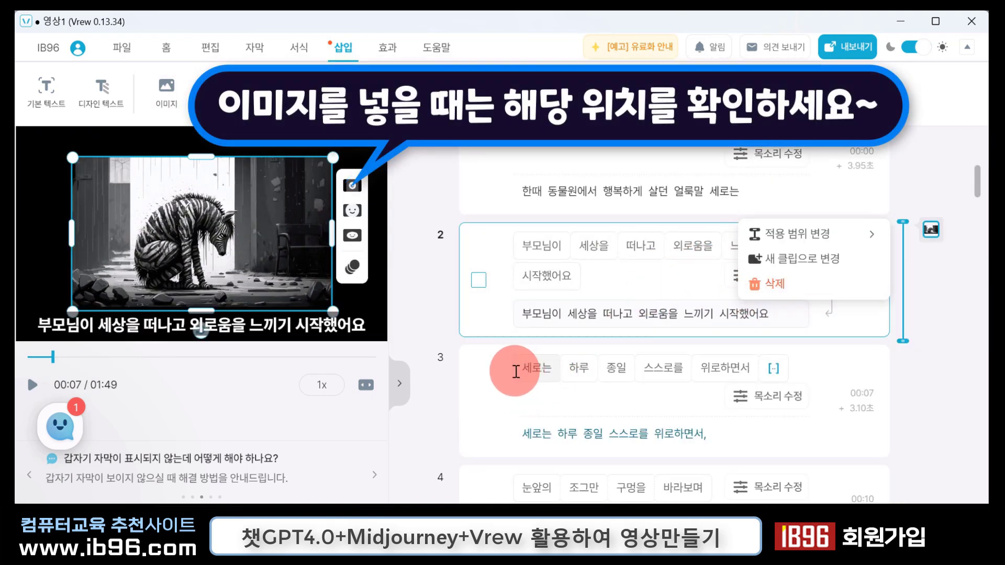
- Preview the second and third clips to check where the crouching zebra image appears, and reselect the image
{"action": "left_click", "coordinate": [516, 372]}
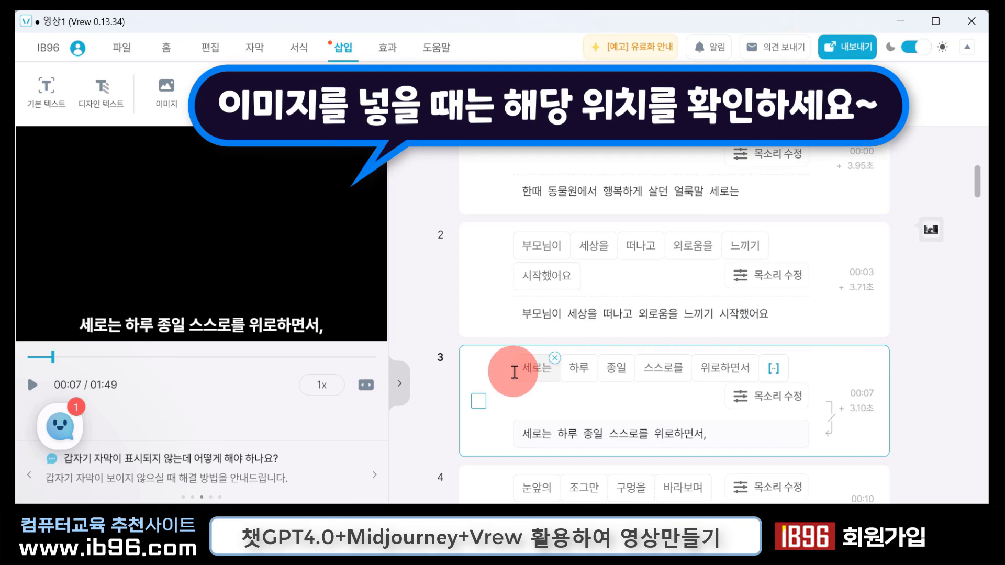
{"action": "left_click", "coordinate": [662, 245]}
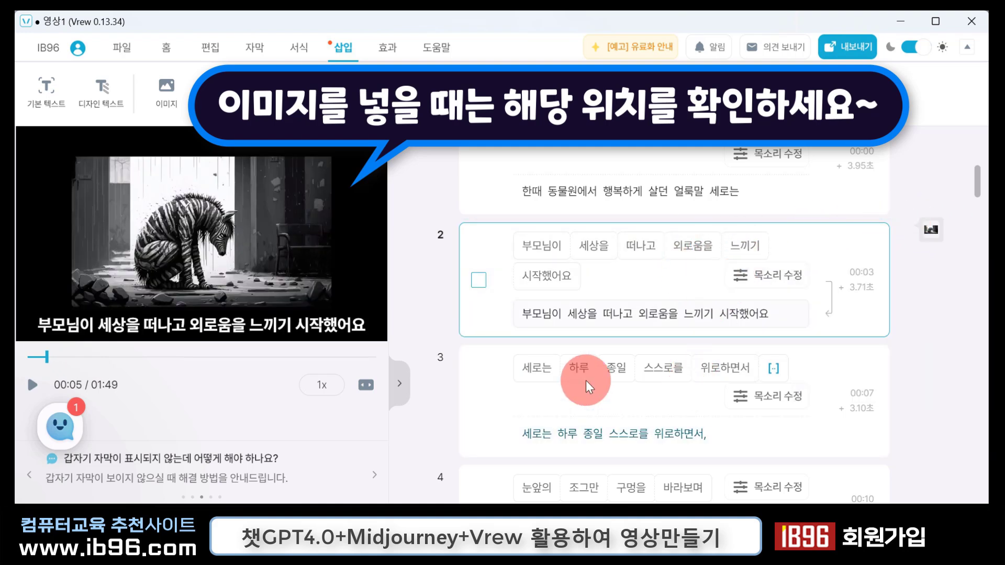
{"action": "left_click", "coordinate": [635, 367]}
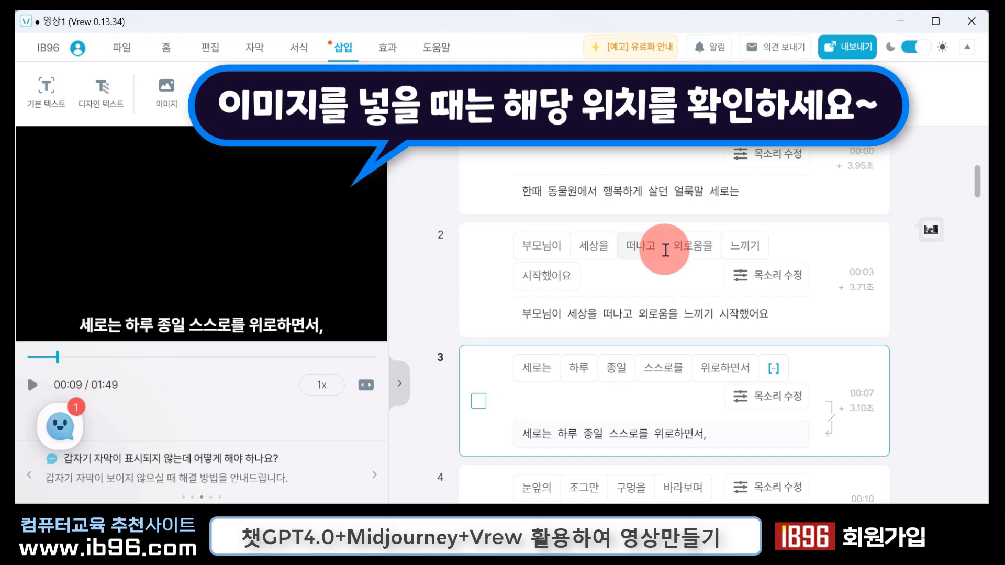
{"action": "left_click", "coordinate": [931, 229]}
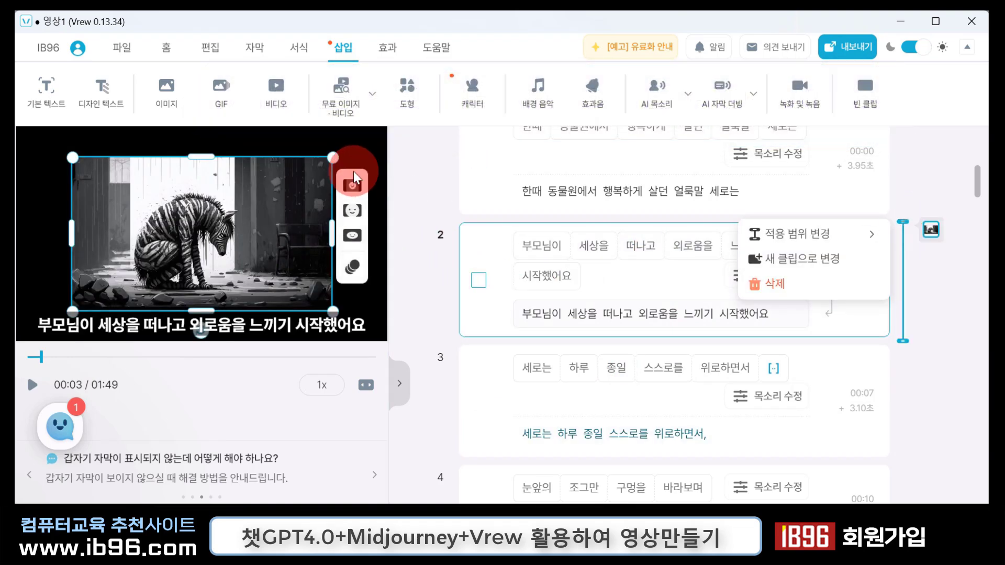
{"action": "left_click_drag", "start_coordinate": [304, 188], "coordinate": [258, 213]}
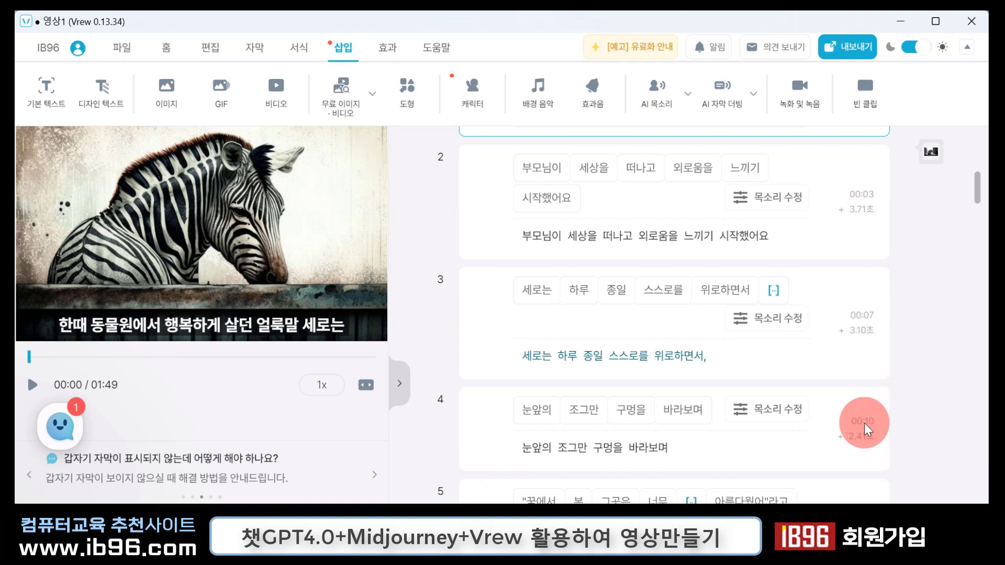
- Review the illustrations and subtitles from the first clip through clip 10
{"action": "mouse_move", "coordinate": [846, 383]}
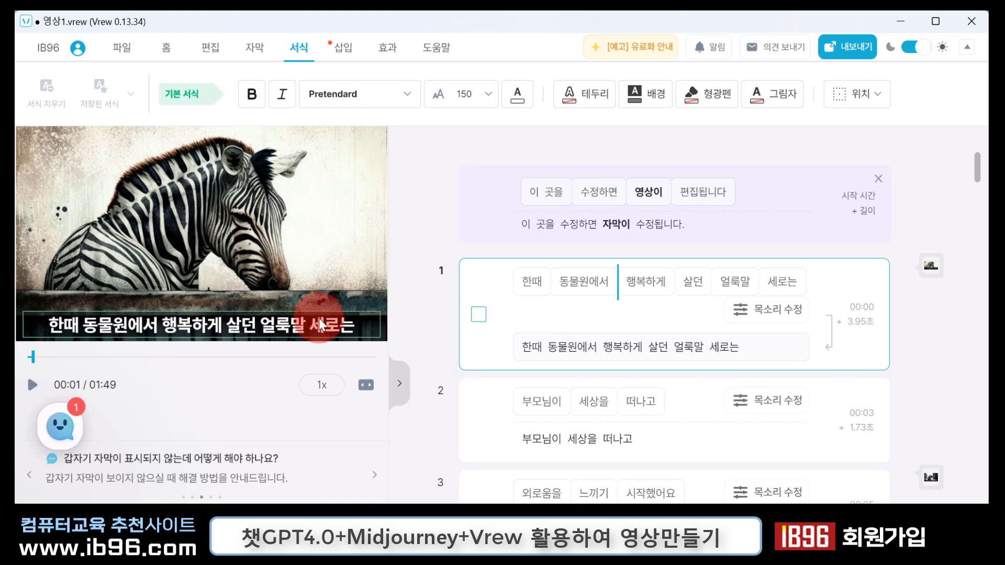
{"action": "scroll", "coordinate": [711, 300], "scroll_direction": "down", "scroll_amount": 5}
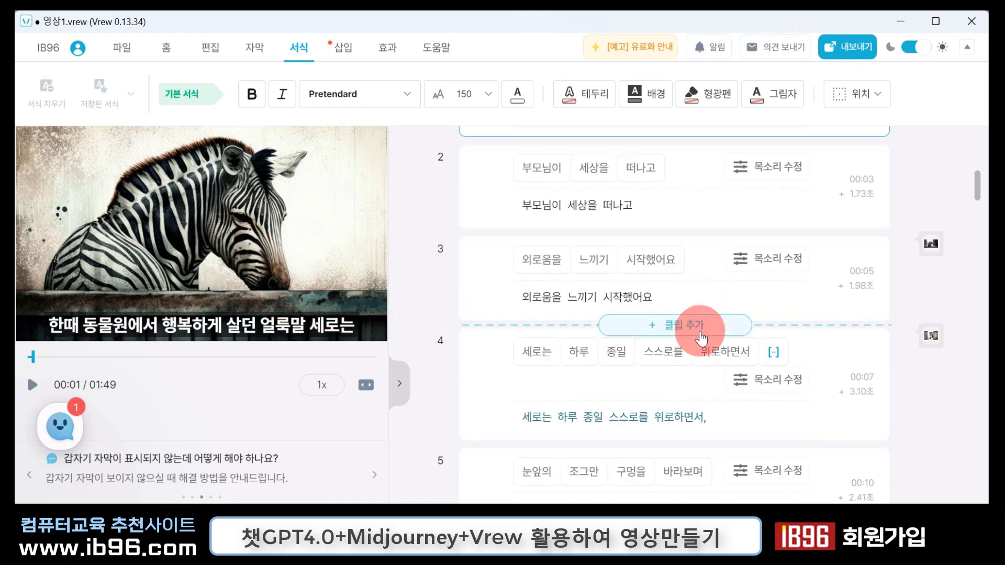
{"action": "scroll", "coordinate": [701, 336], "scroll_direction": "down", "scroll_amount": 3}
{"action": "left_click", "coordinate": [670, 324]}
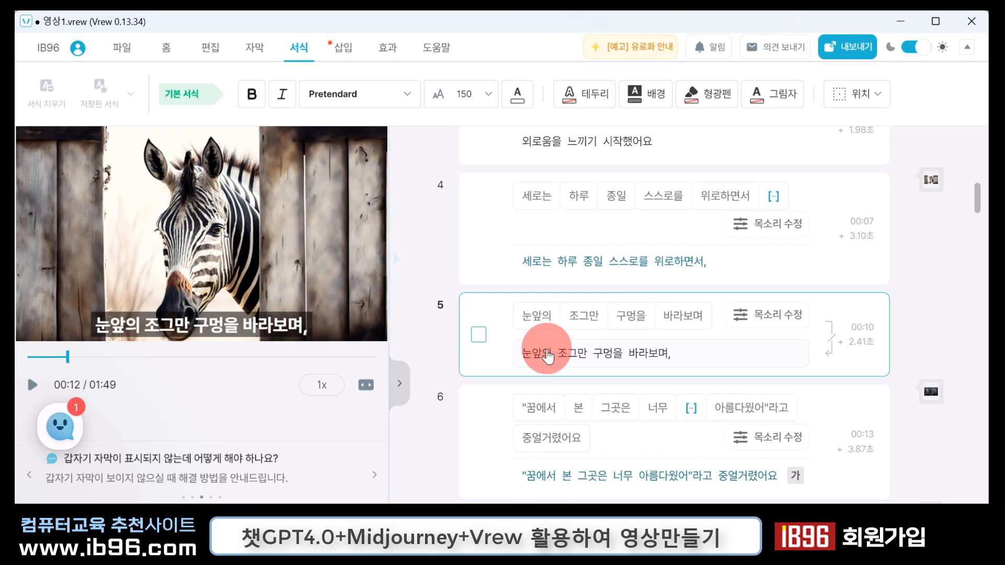
{"action": "left_click", "coordinate": [589, 407]}
{"action": "scroll", "coordinate": [589, 407], "scroll_direction": "down", "scroll_amount": 6}
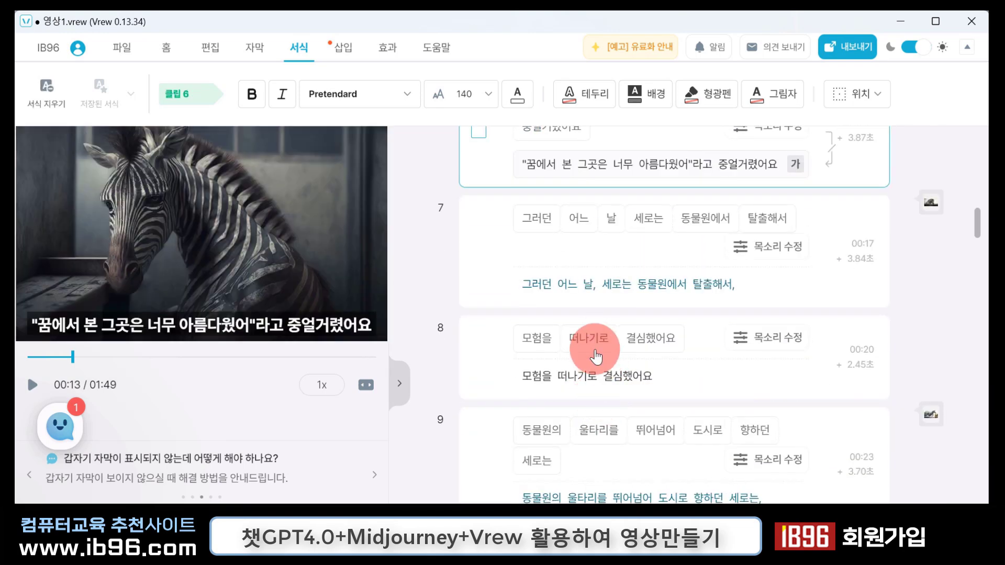
{"action": "left_click", "coordinate": [566, 339]}
{"action": "scroll", "coordinate": [567, 339], "scroll_direction": "down", "scroll_amount": 4}
{"action": "left_click", "coordinate": [588, 318]}
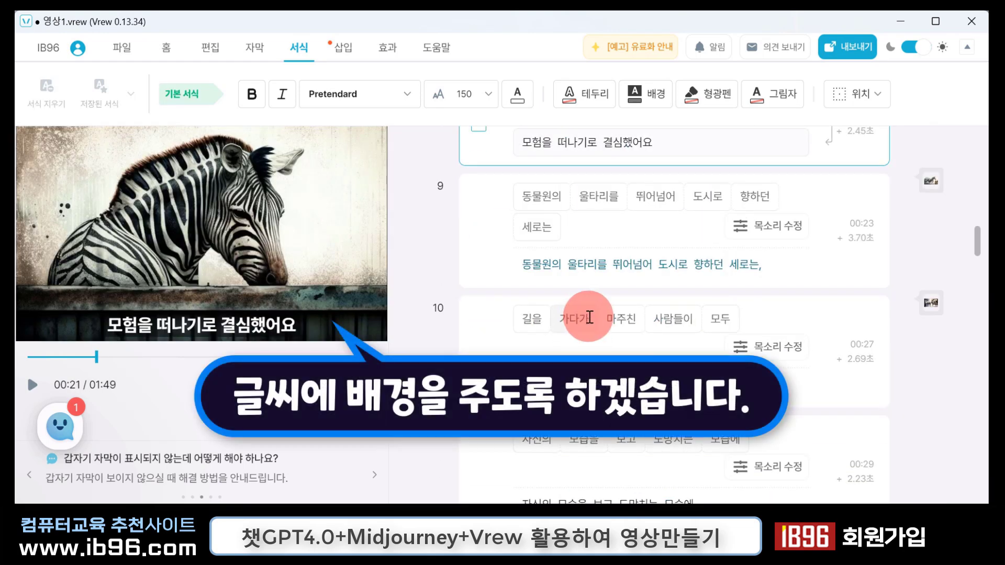
- Adjust the default subtitle background's opacity, testing 95% and 41% before settling slightly above 41%
{"action": "left_click", "coordinate": [221, 268]}
{"action": "left_click", "coordinate": [209, 322]}
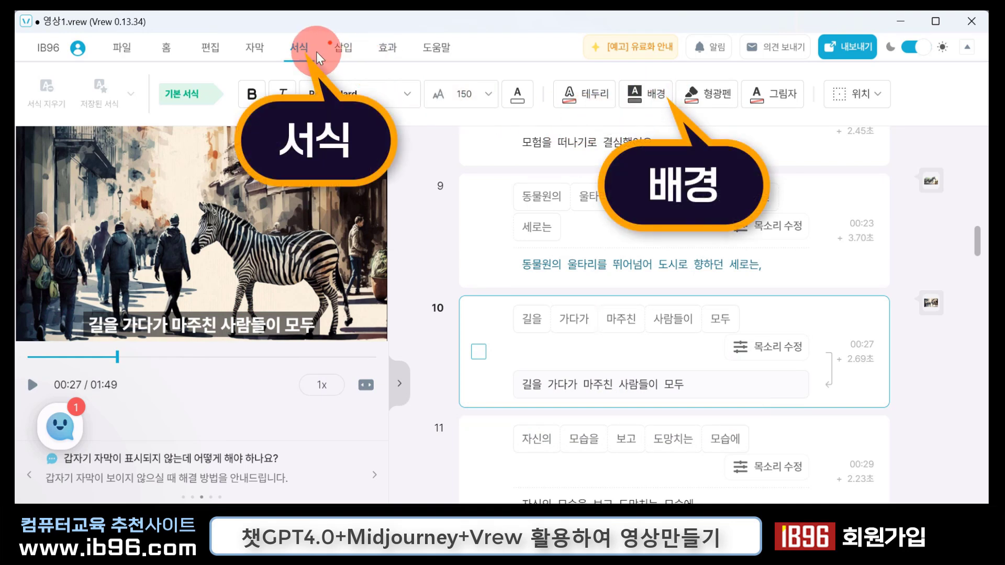
{"action": "left_click", "coordinate": [664, 96]}
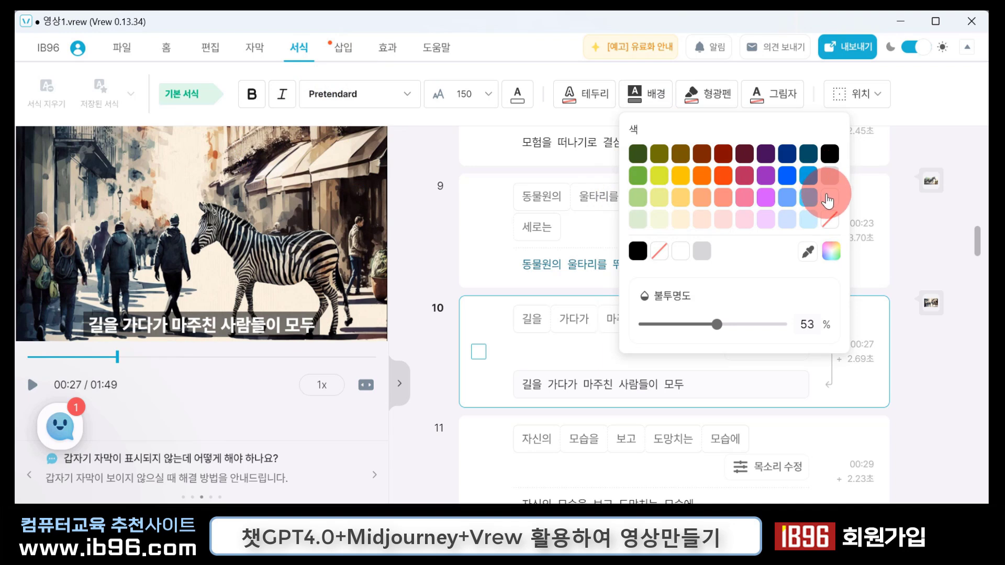
{"action": "left_click_drag", "start_coordinate": [717, 325], "coordinate": [778, 313]}
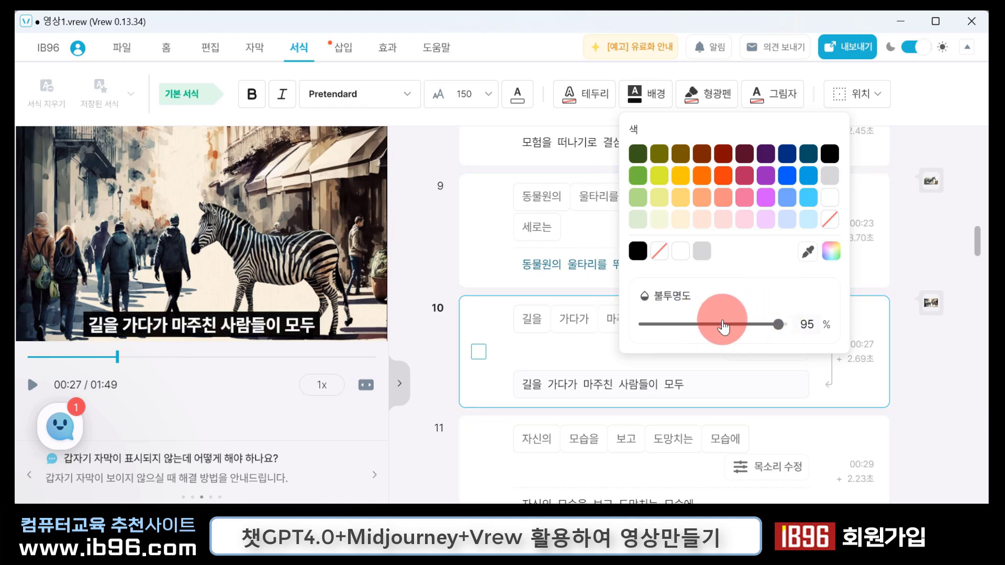
{"action": "left_click", "coordinate": [706, 325]}
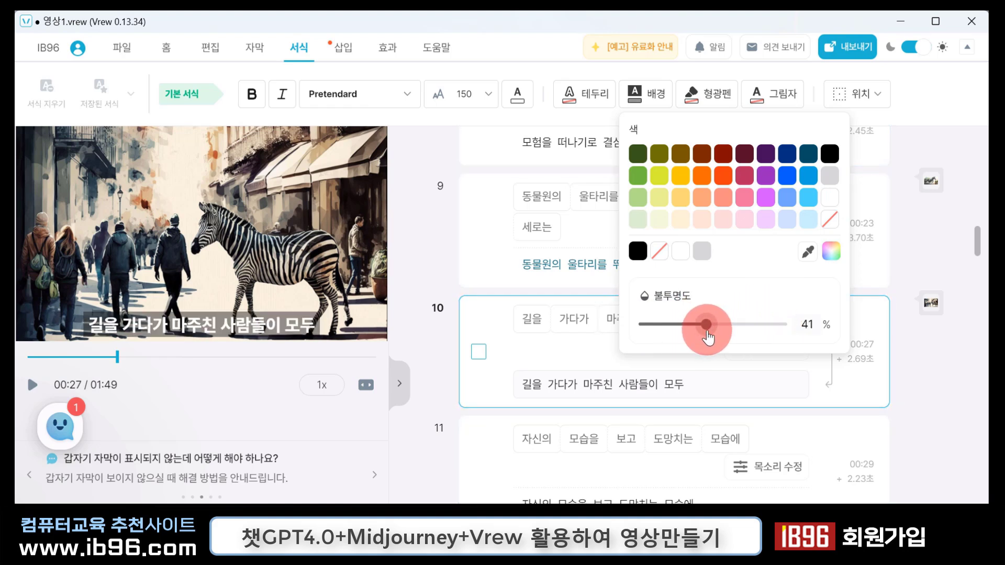
{"action": "left_click_drag", "start_coordinate": [708, 338], "coordinate": [715, 337]}
{"action": "left_click", "coordinate": [923, 400]}
- Play the video from the word 한때 in the first clip, and stop by selecting the start of the second clip
{"action": "left_click", "coordinate": [526, 275]}
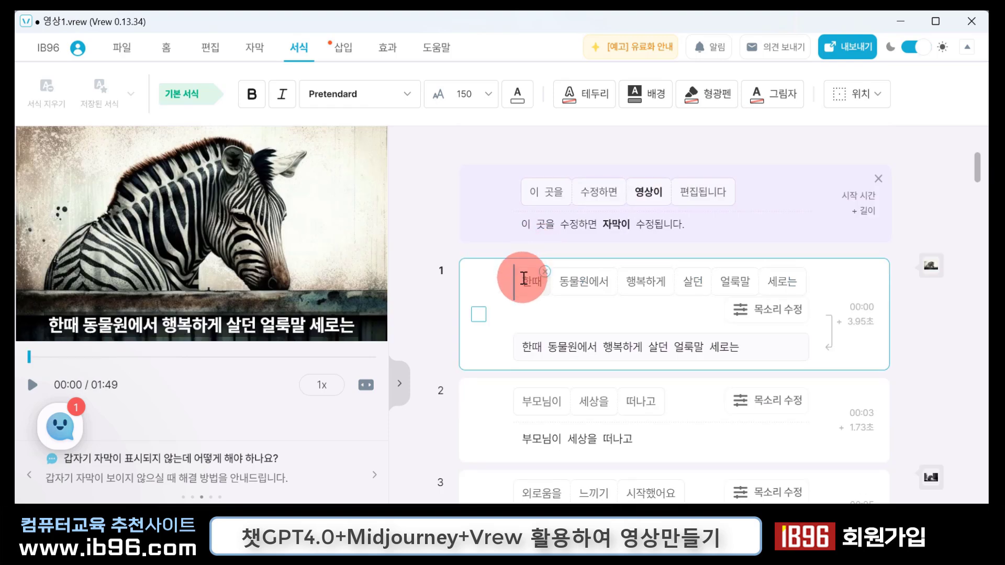
{"action": "key", "text": "space"}
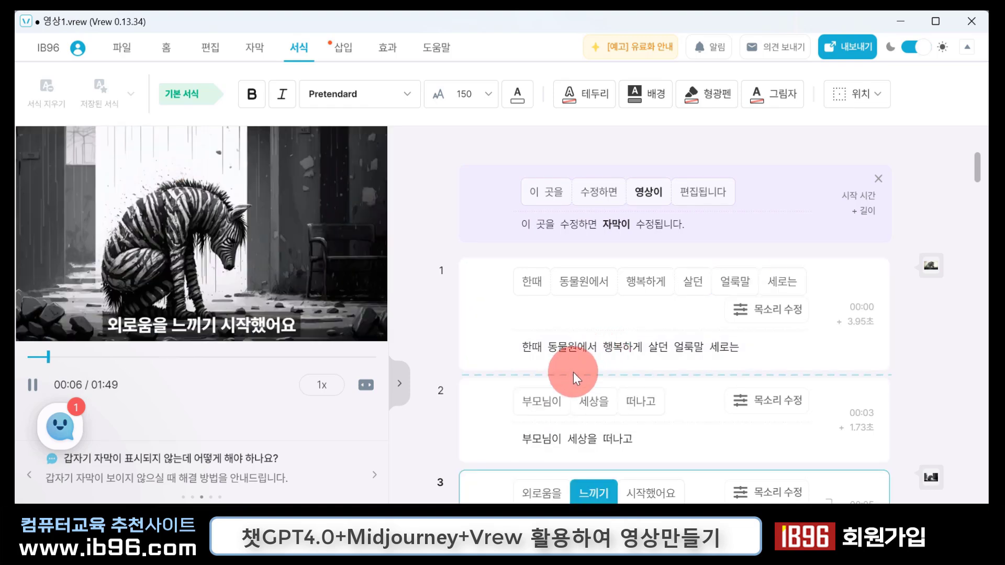
{"action": "left_click", "coordinate": [514, 404]}
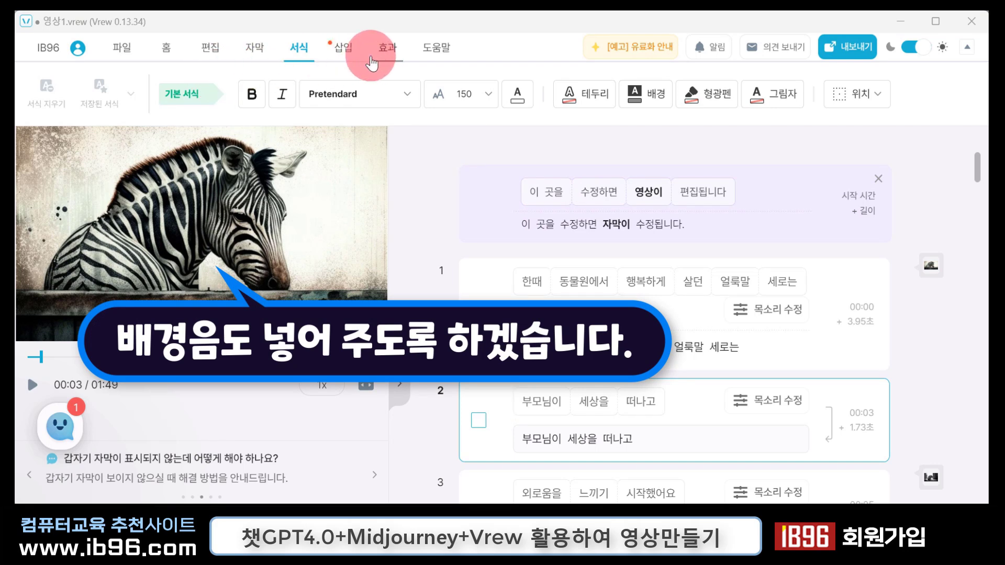
- Preview the free background tracks 감성적으로 시작하고 싶었어 and 힐링이 필요할 때 듣는 노래, and insert the latter across all clips
{"action": "left_click", "coordinate": [341, 48]}
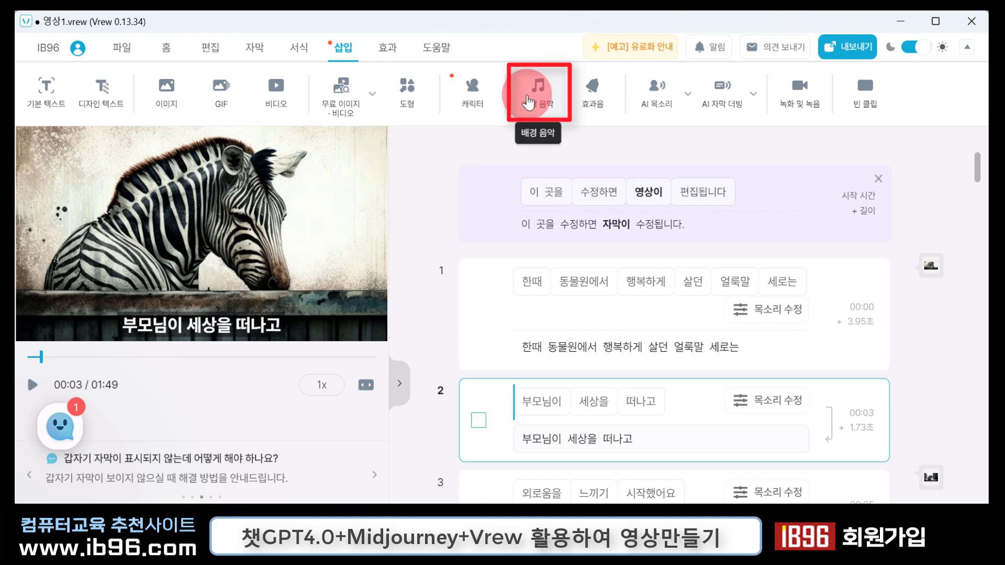
{"action": "left_click", "coordinate": [529, 99]}
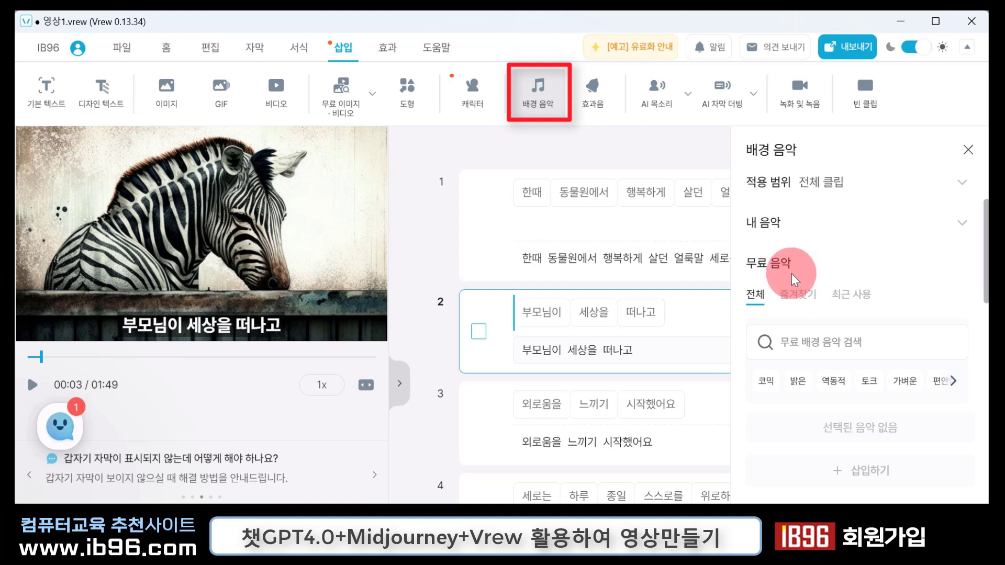
{"action": "scroll", "coordinate": [841, 335], "scroll_direction": "down", "scroll_amount": 3}
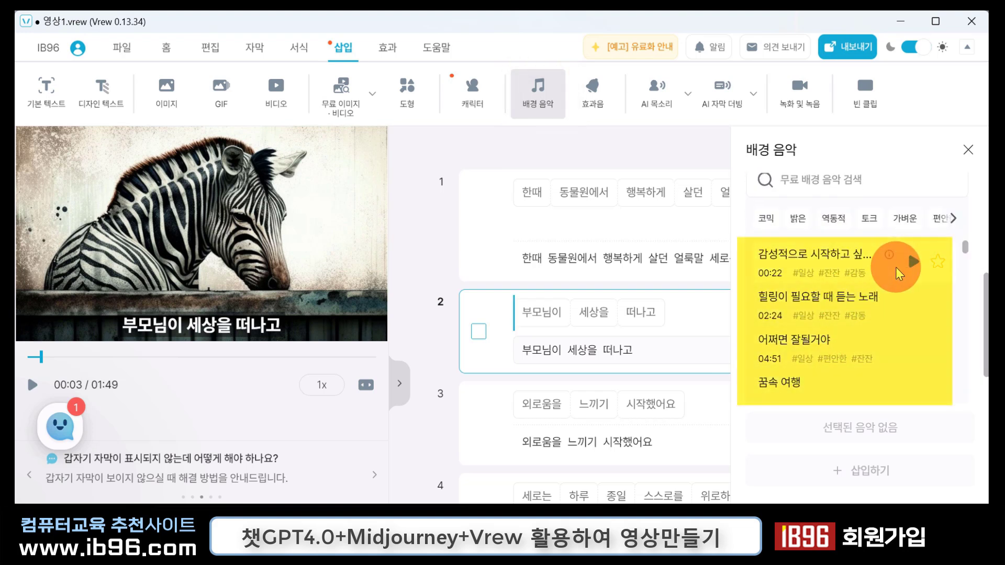
{"action": "left_click", "coordinate": [913, 265]}
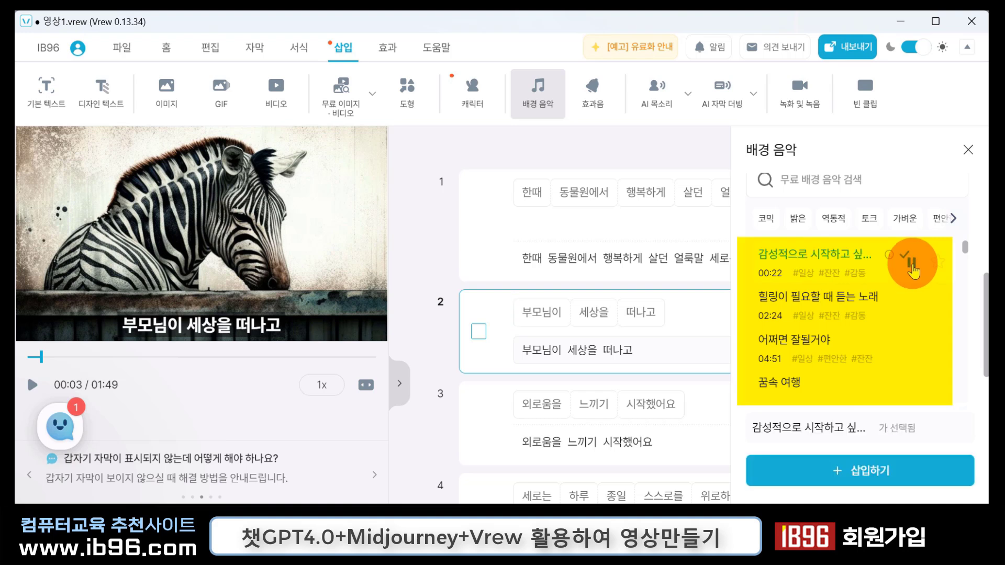
{"action": "left_click", "coordinate": [913, 266]}
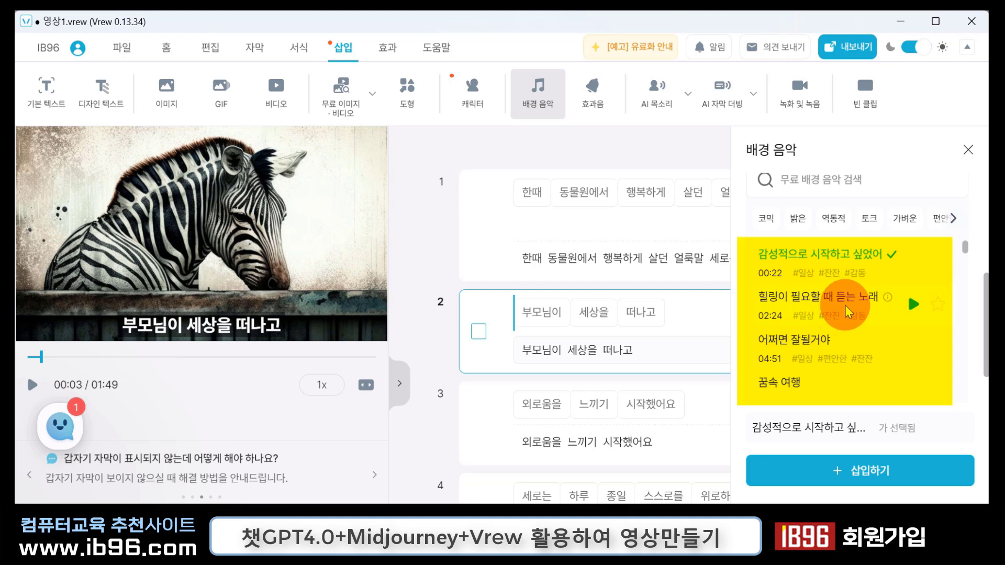
{"action": "left_click", "coordinate": [914, 309]}
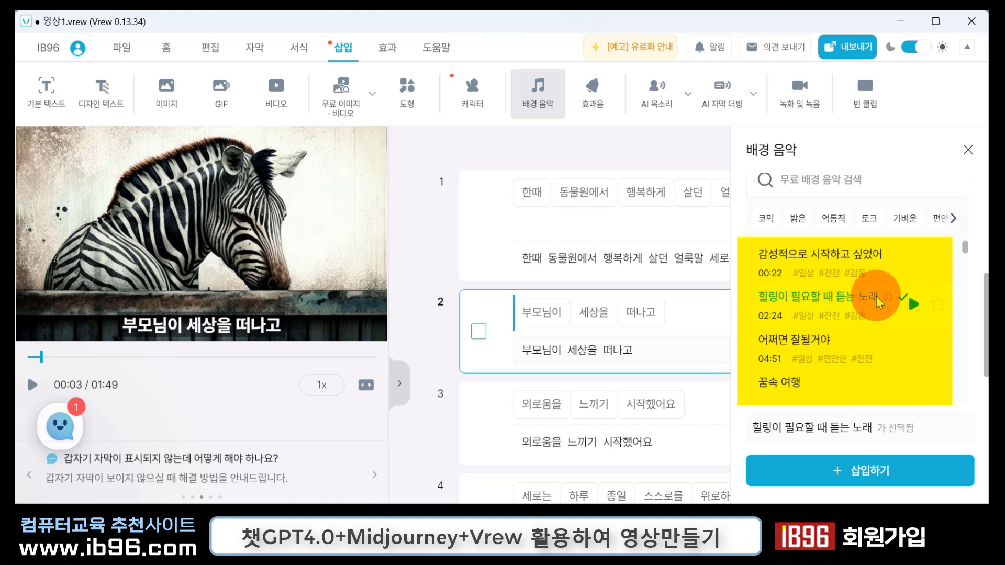
{"action": "left_click", "coordinate": [877, 474]}
- Try ending the background music's range at clip 34 and extend it back to the end of clip 35
{"action": "left_click", "coordinate": [926, 308]}
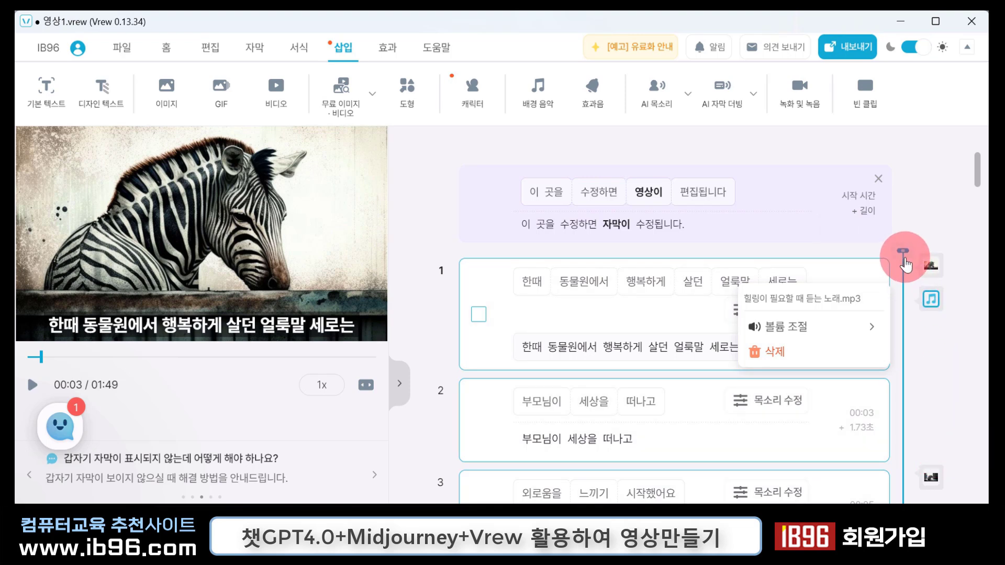
{"action": "scroll", "coordinate": [906, 399], "scroll_direction": "down", "scroll_amount": 20}
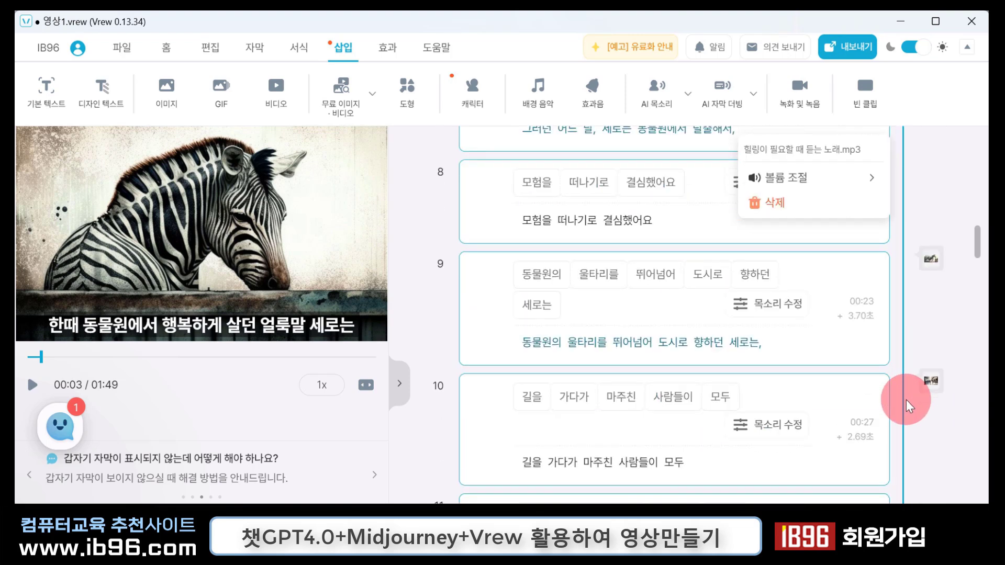
{"action": "scroll", "coordinate": [906, 400], "scroll_direction": "down", "scroll_amount": 20}
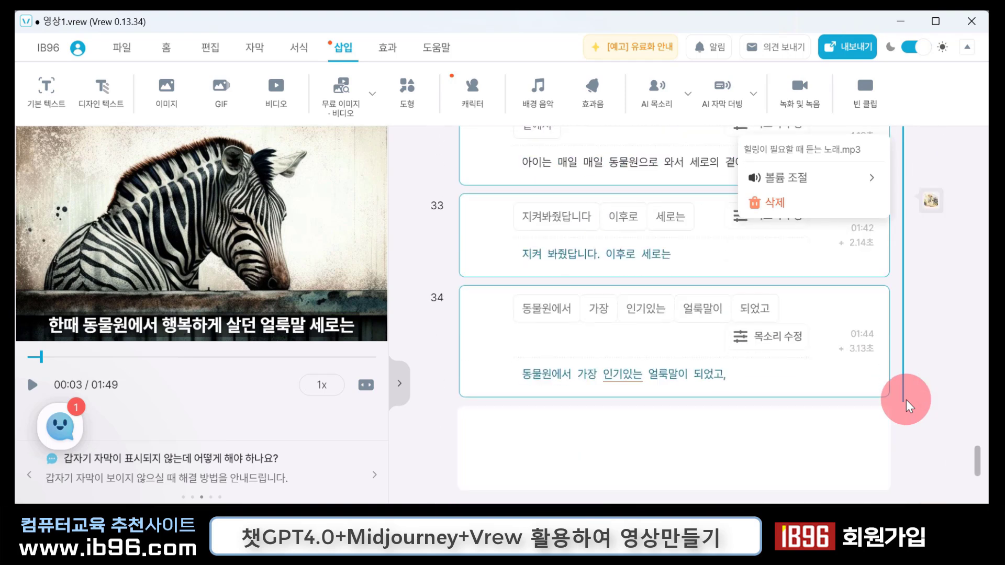
{"action": "left_click_drag", "start_coordinate": [904, 476], "coordinate": [903, 432]}
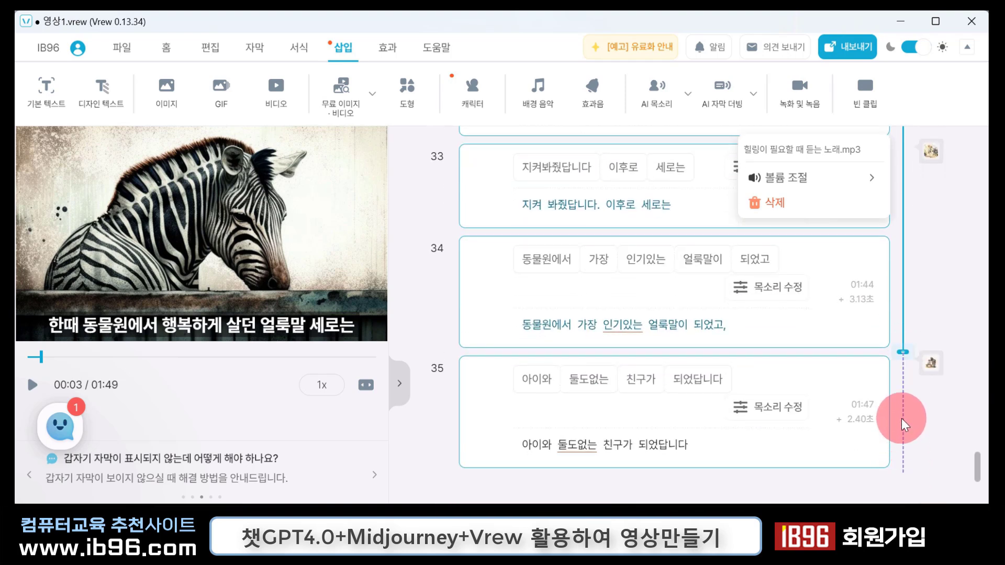
{"action": "left_click_drag", "start_coordinate": [909, 271], "coordinate": [904, 434]}
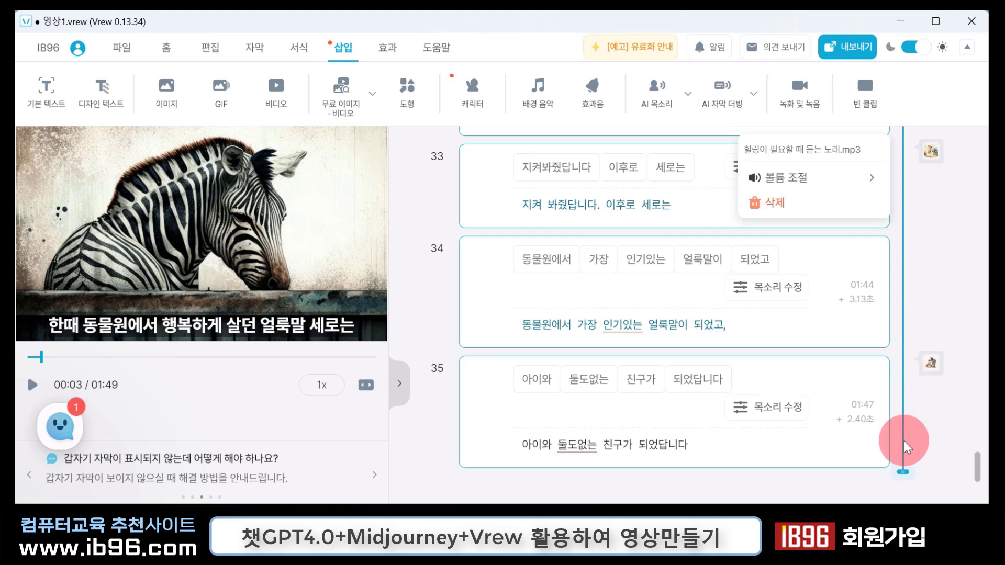
- Play the video from the first clip to hear the background music, and stop it in the third clip
{"action": "left_click_drag", "start_coordinate": [978, 473], "coordinate": [978, 130]}
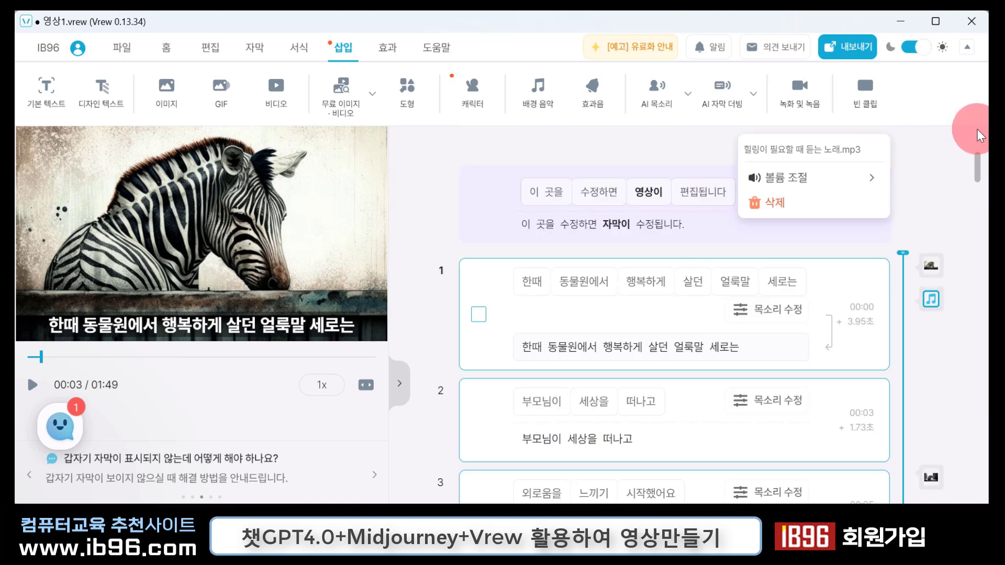
{"action": "left_click", "coordinate": [948, 193]}
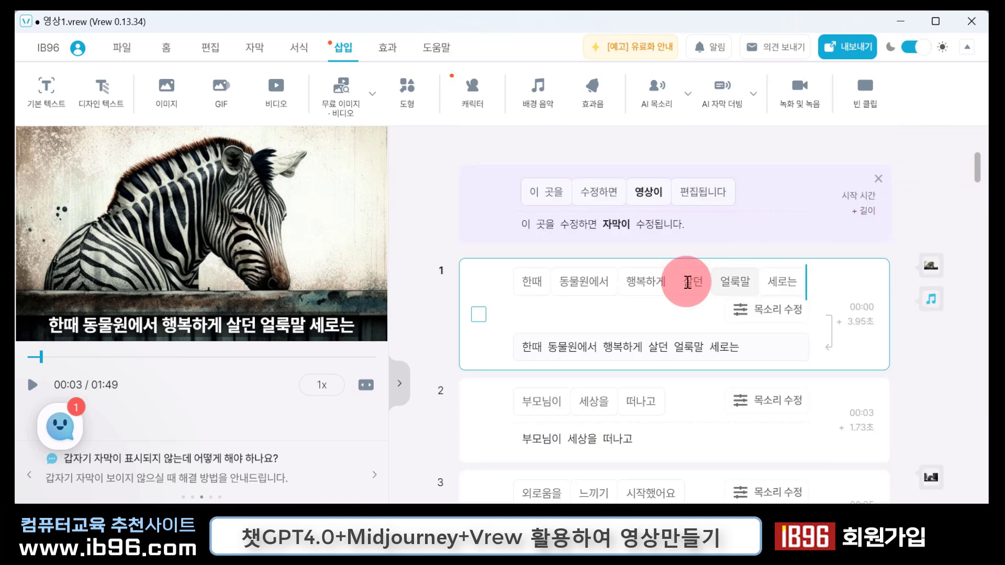
{"action": "key", "text": "space"}
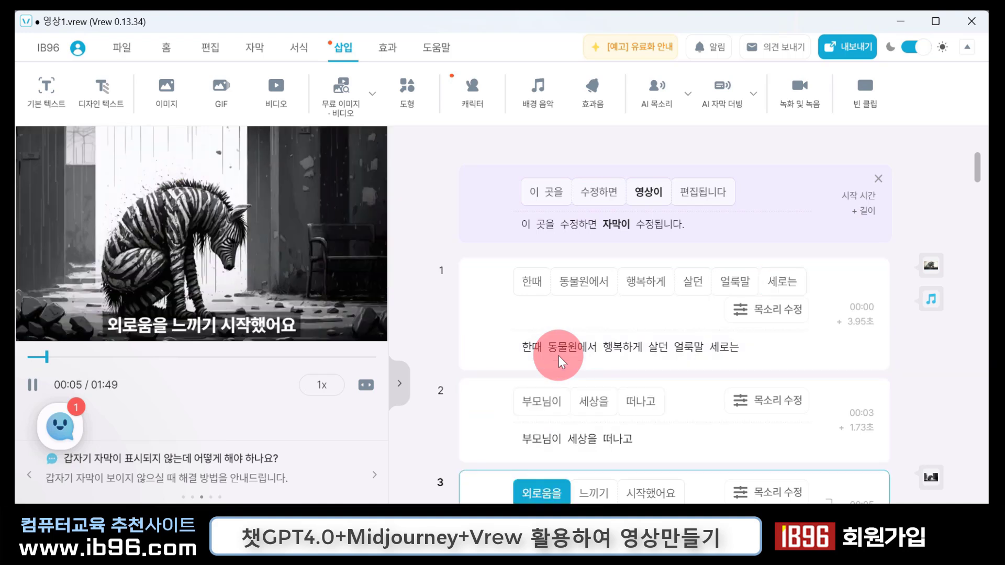
{"action": "key", "text": "space"}
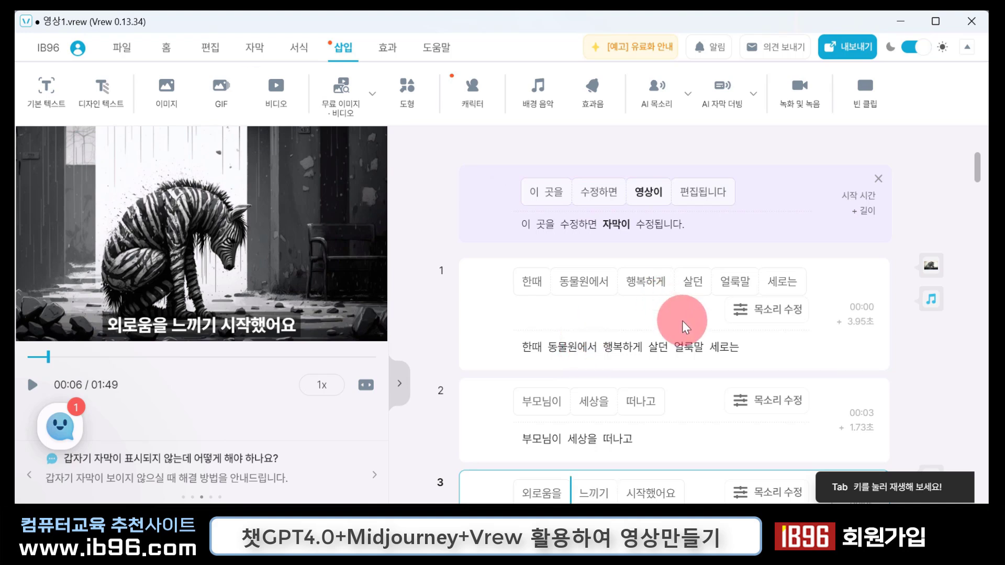
- Add an image clip before clip 1 using the picture file of the cute girl running with a zebra
{"action": "mouse_move", "coordinate": [554, 253]}
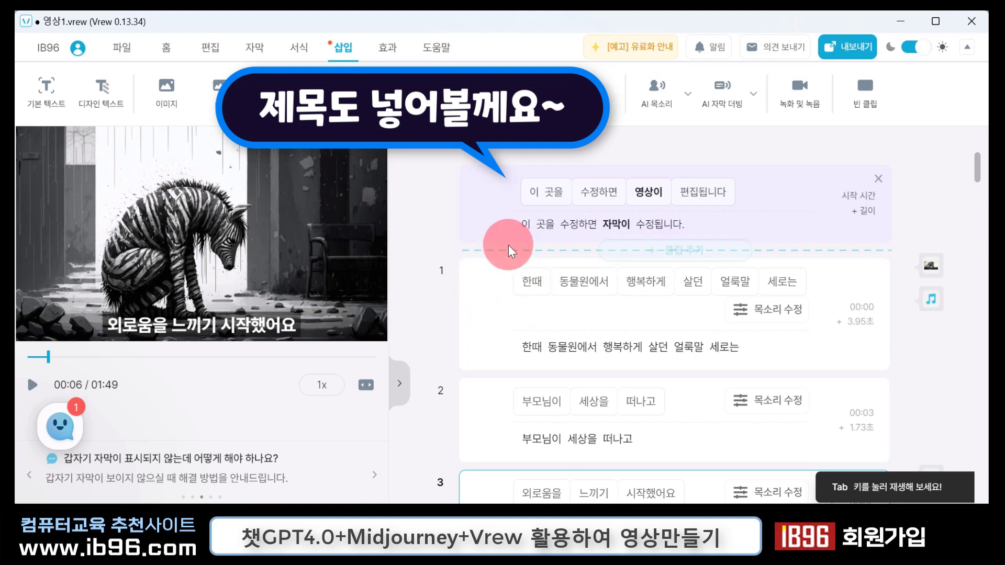
{"action": "left_click", "coordinate": [695, 252]}
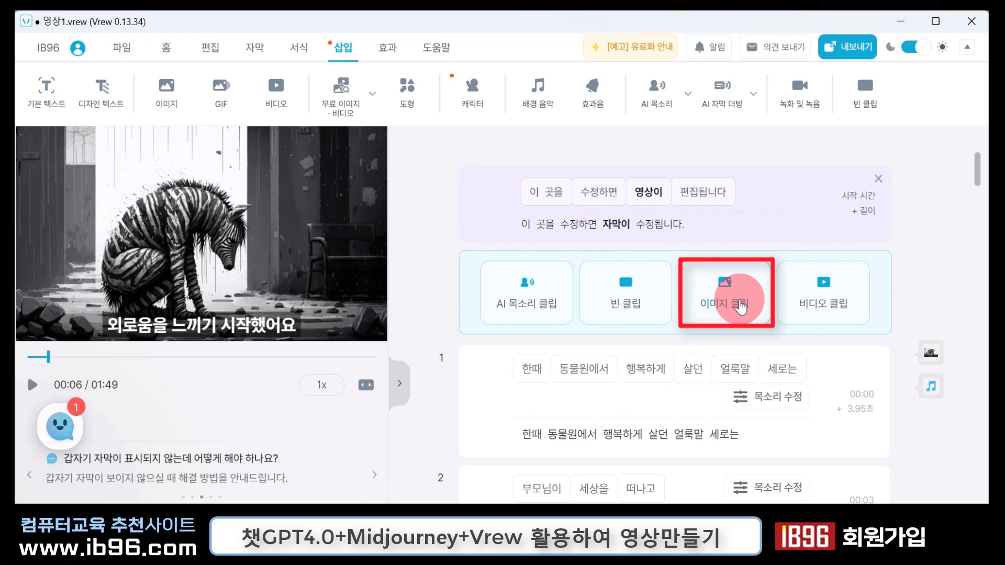
{"action": "left_click", "coordinate": [741, 306]}
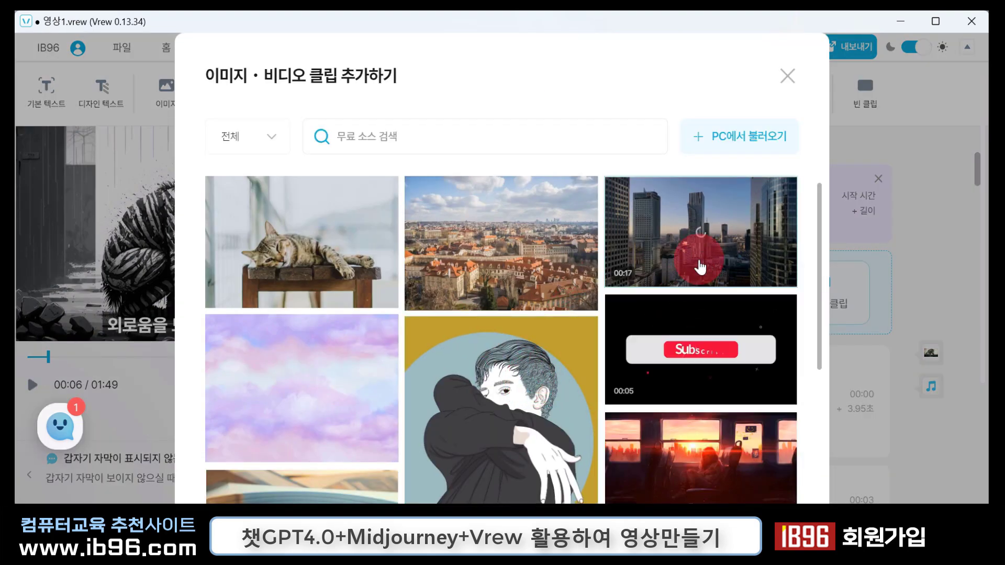
{"action": "left_click", "coordinate": [747, 146]}
{"action": "left_click", "coordinate": [281, 120]}
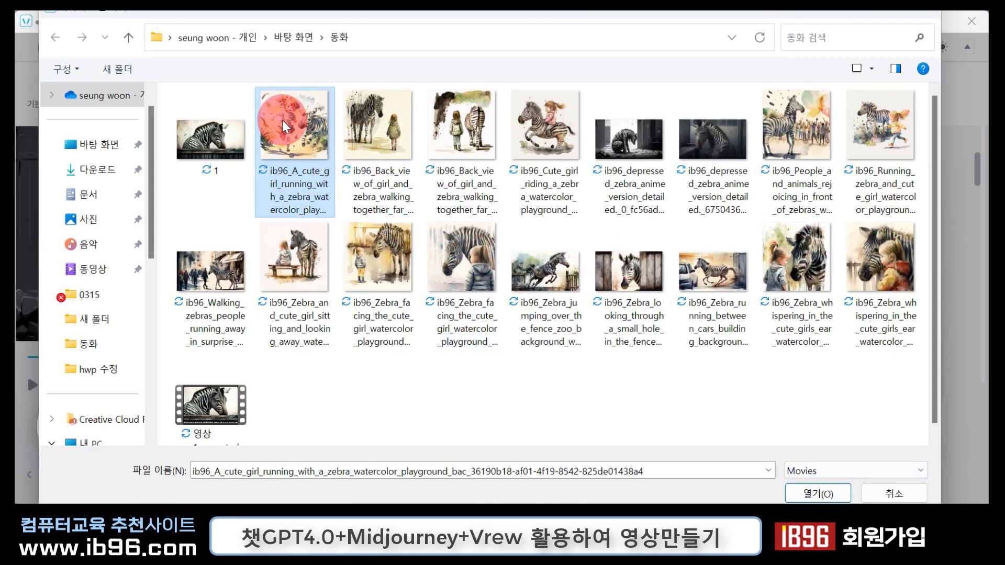
{"action": "left_click", "coordinate": [815, 491]}
- Apply the 페이드 인 animation to the new opening clip's image and return to the clip's one-second segments
{"action": "left_click_drag", "start_coordinate": [803, 341], "coordinate": [808, 367]}
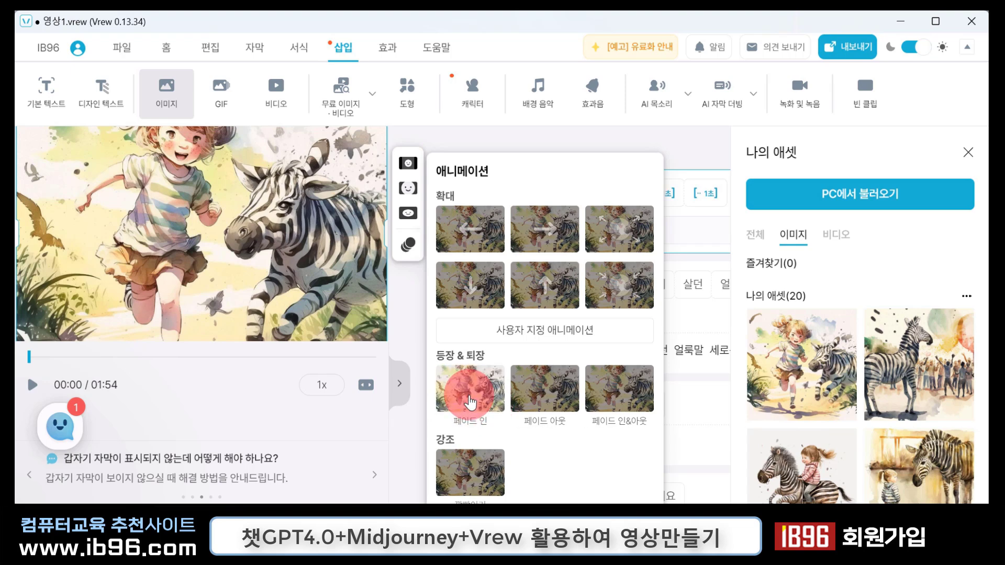
{"action": "left_click", "coordinate": [470, 402]}
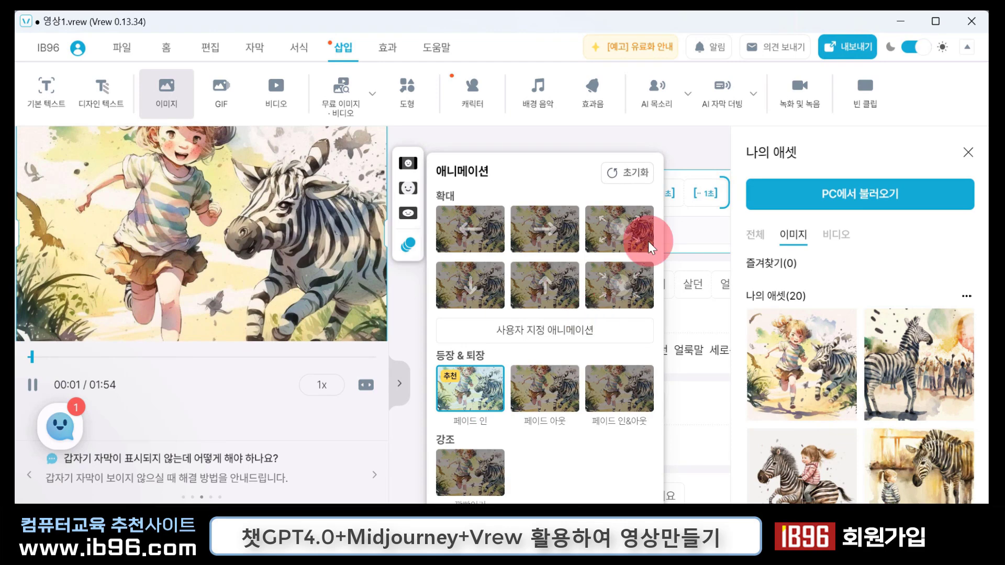
{"action": "left_click", "coordinate": [680, 149]}
{"action": "left_click", "coordinate": [518, 195]}
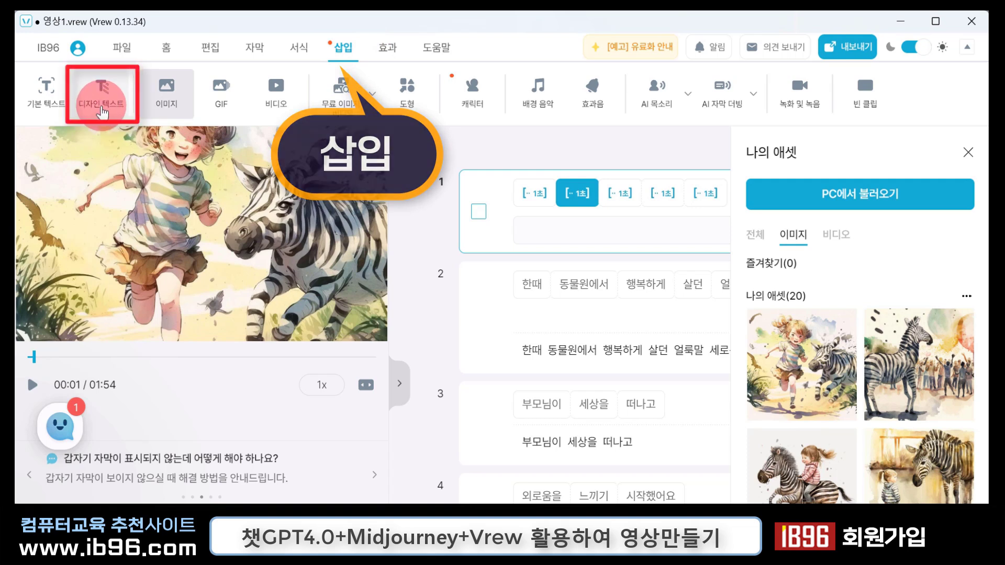
- Insert a gold design text with sparkles on the opening clip, reading 얼룩말 세로의 여행
{"action": "left_click", "coordinate": [102, 97]}
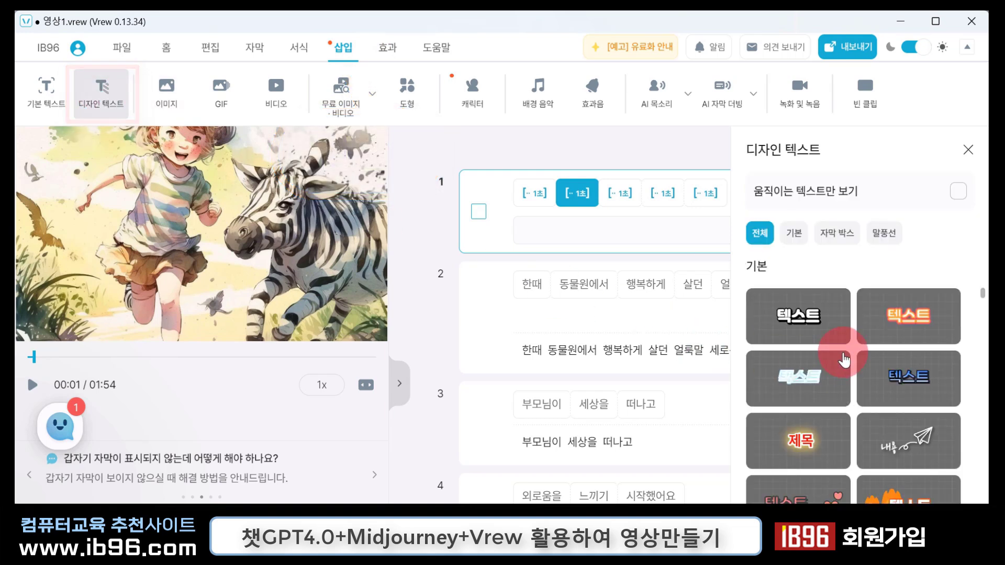
{"action": "scroll", "coordinate": [844, 360], "scroll_direction": "down", "scroll_amount": 2}
{"action": "scroll", "coordinate": [844, 361], "scroll_direction": "down", "scroll_amount": 2}
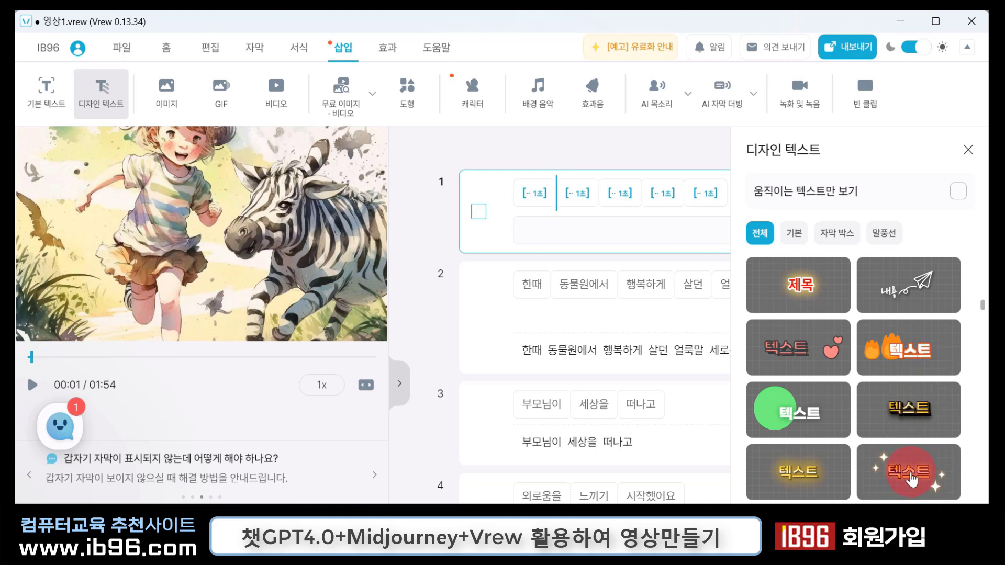
{"action": "left_click", "coordinate": [911, 477]}
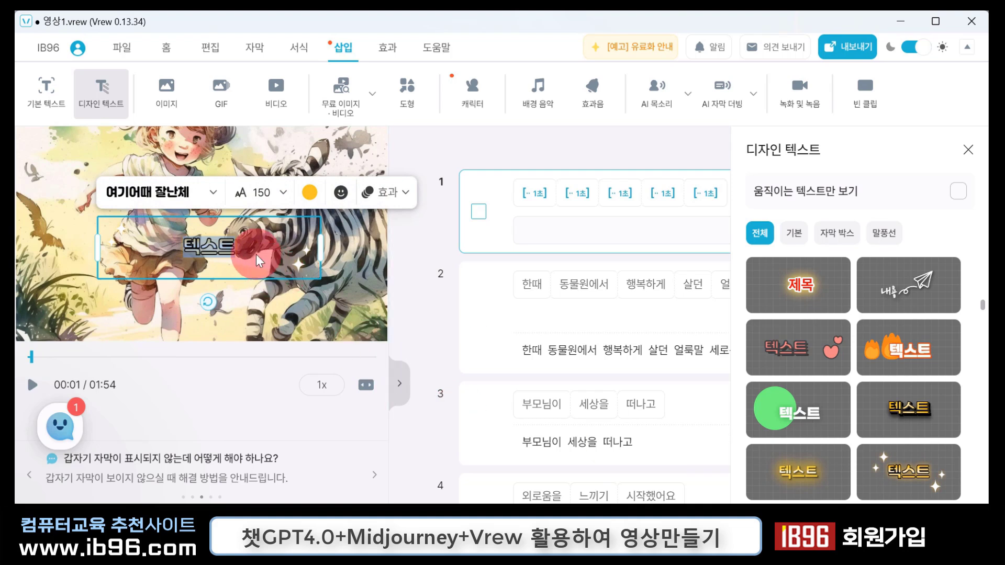
{"action": "type", "text": "얼룩말 세로의 여행"}
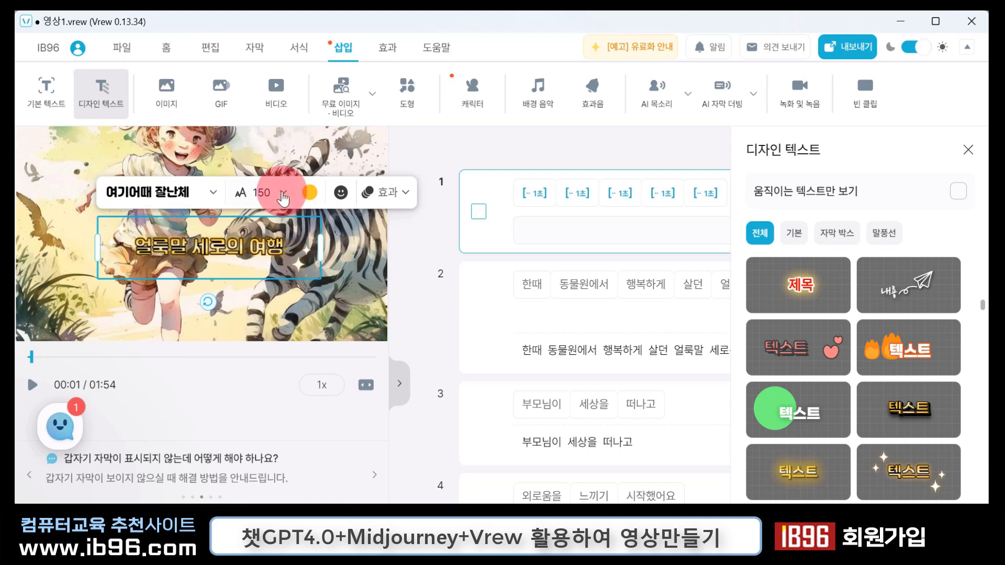
- Enlarge the title text, trying size 200 before setting it to 250
{"action": "left_click", "coordinate": [283, 194]}
{"action": "scroll", "coordinate": [262, 240], "scroll_direction": "down", "scroll_amount": 1}
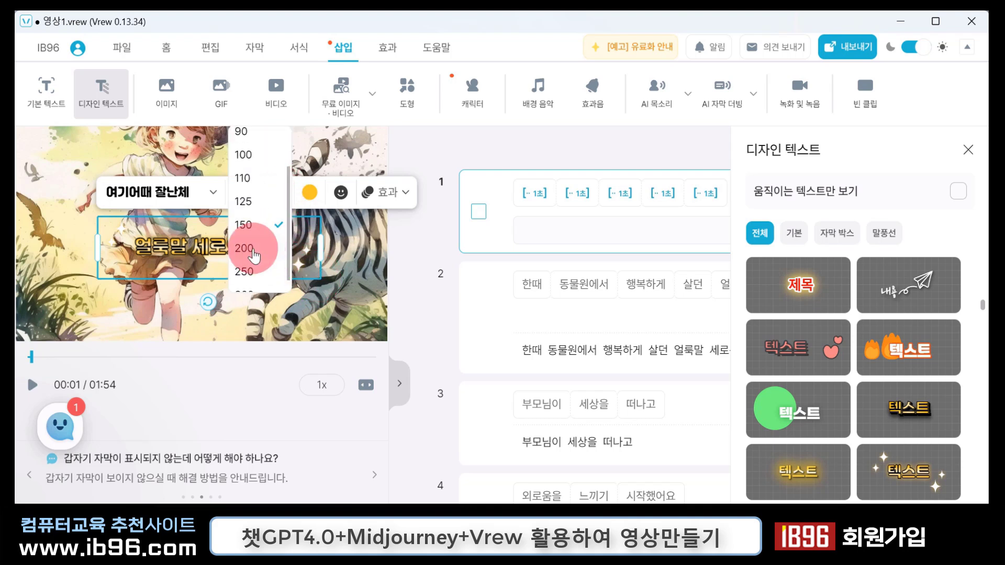
{"action": "left_click", "coordinate": [254, 251]}
{"action": "left_click", "coordinate": [281, 193]}
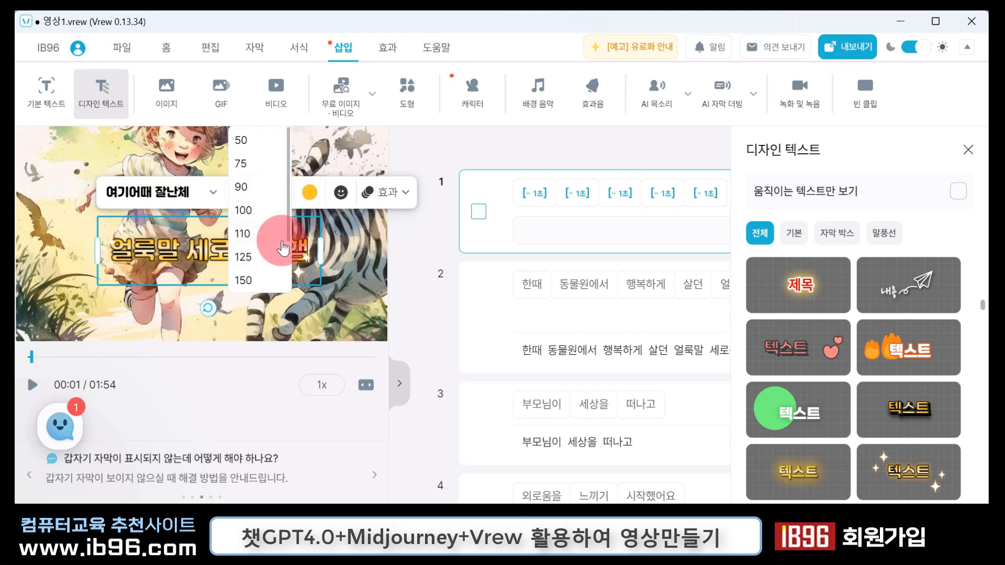
{"action": "scroll", "coordinate": [272, 251], "scroll_direction": "down", "scroll_amount": 1}
{"action": "left_click", "coordinate": [269, 254]}
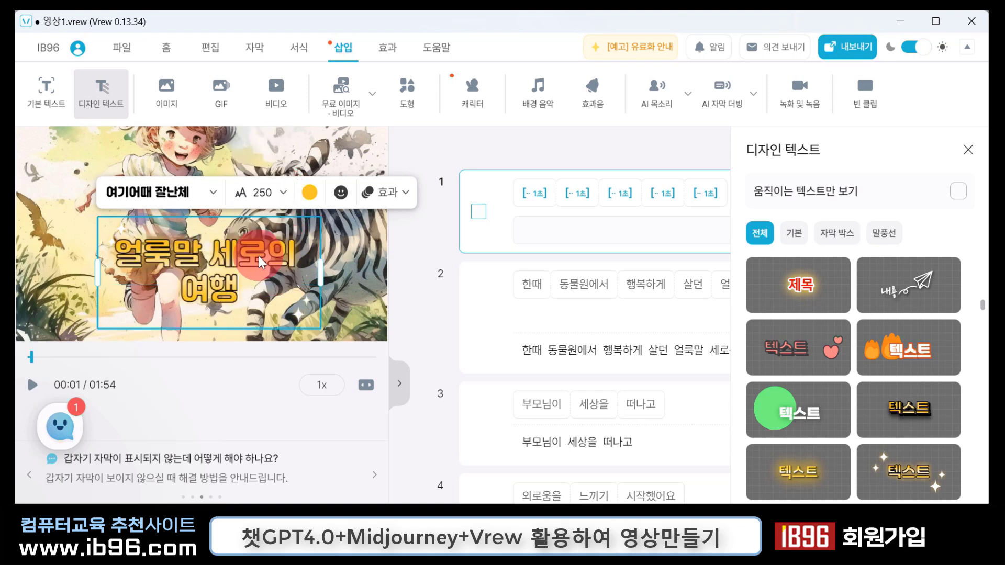
- Widen the title's text box on both sides so it fits one line, and move it higher in the frame
{"action": "left_click_drag", "start_coordinate": [320, 275], "coordinate": [366, 273]}
{"action": "left_click_drag", "start_coordinate": [98, 270], "coordinate": [66, 267]}
{"action": "left_click", "coordinate": [211, 279]}
{"action": "left_click_drag", "start_coordinate": [212, 280], "coordinate": [256, 168]}
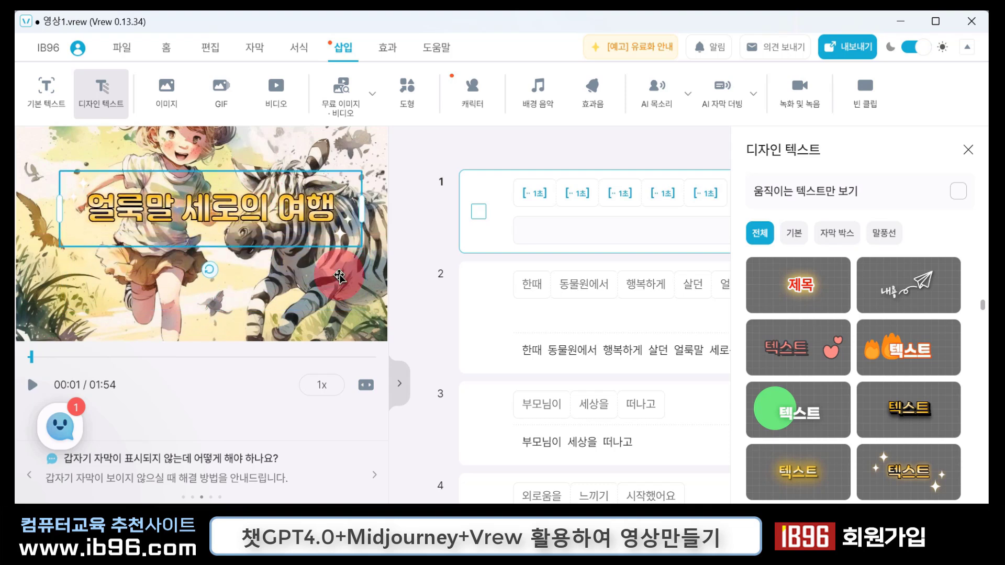
{"action": "left_click", "coordinate": [414, 309]}
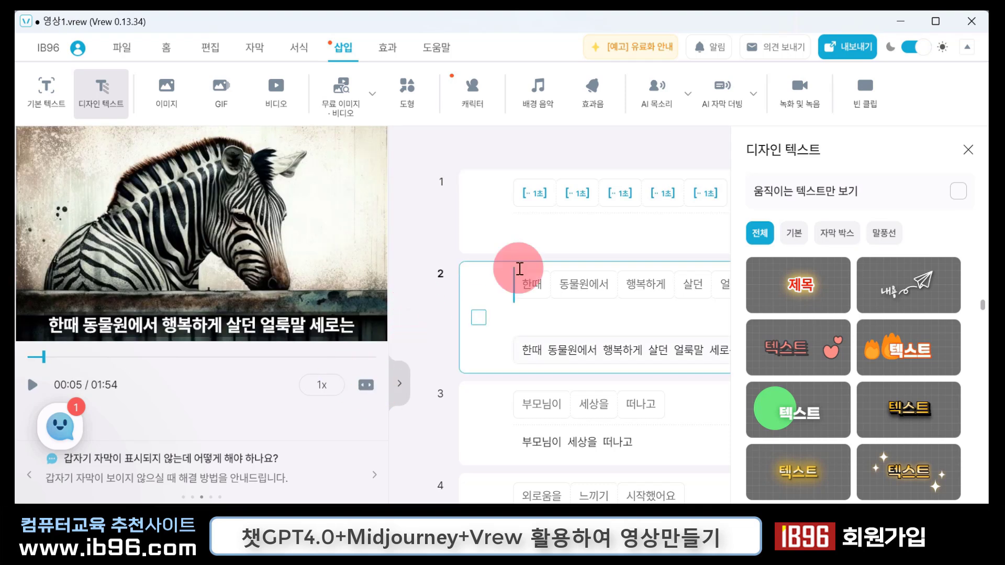
- Play the opening clip from its start to check the title and fade-in, and close the design text list
{"action": "left_click", "coordinate": [526, 201]}
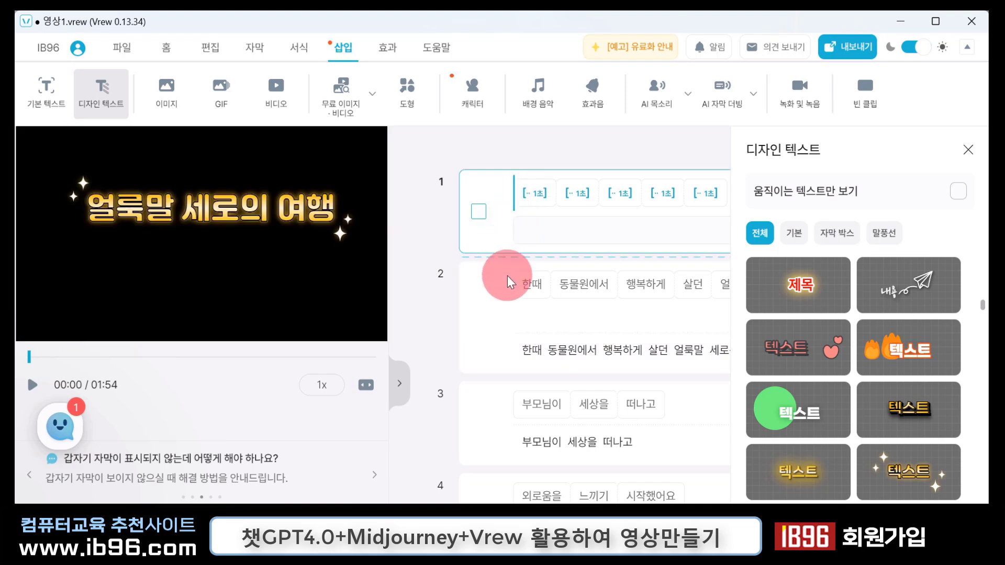
{"action": "key", "text": "space"}
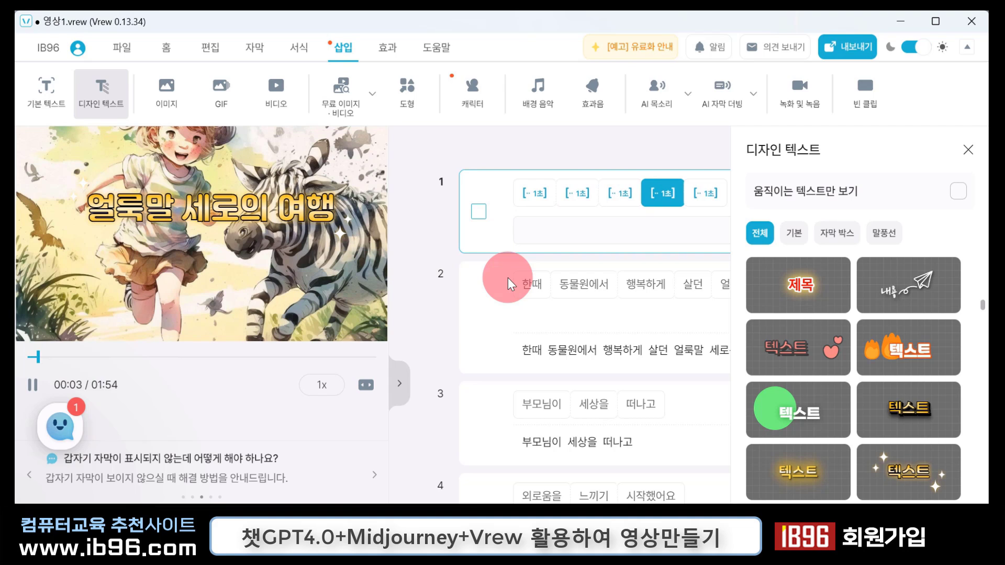
{"action": "key", "text": "space"}
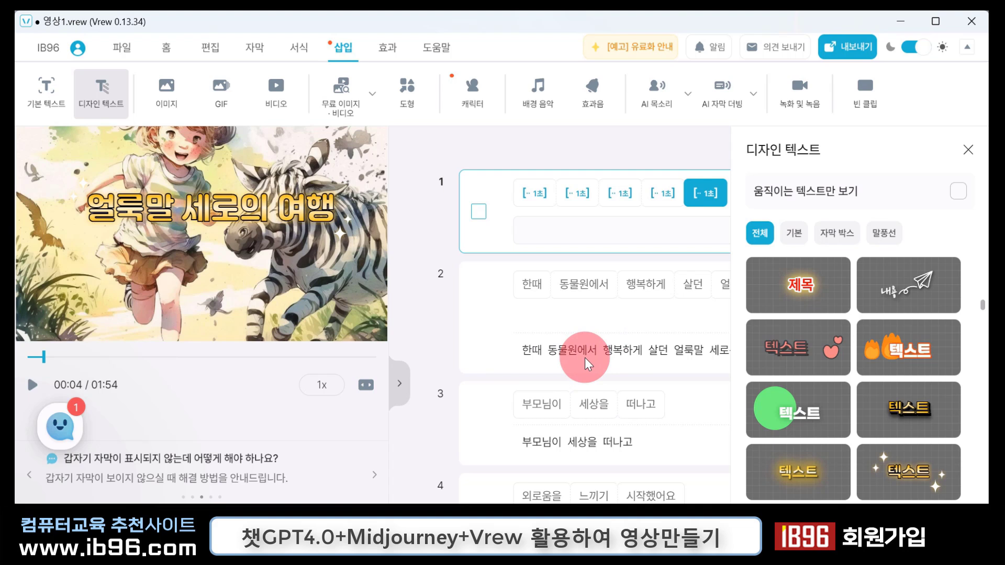
{"action": "left_click", "coordinate": [970, 149]}
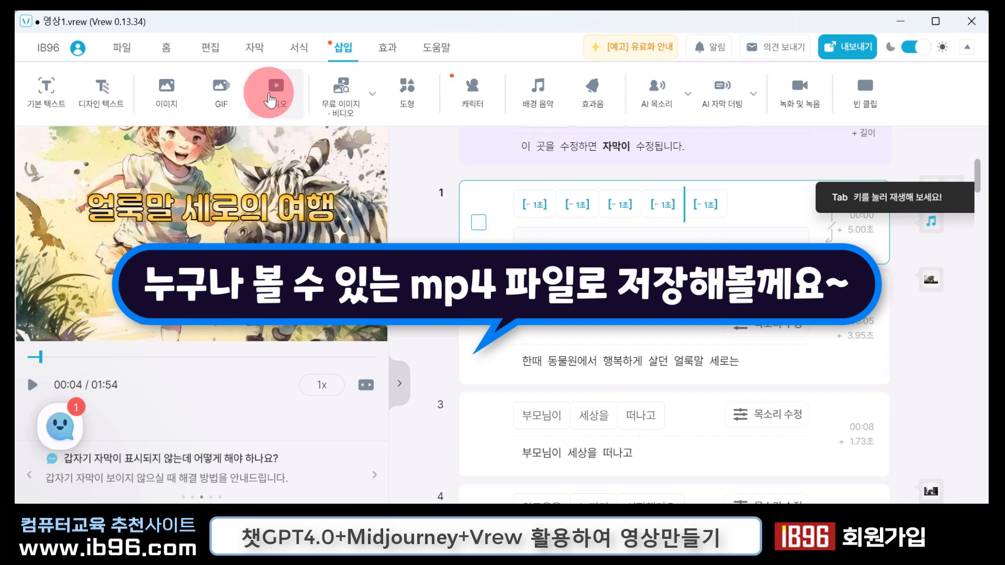
- Export the project as an MP4 video at FHD 수준 (1920 x 1080) resolution and 최고화질 quality
{"action": "left_click", "coordinate": [132, 58]}
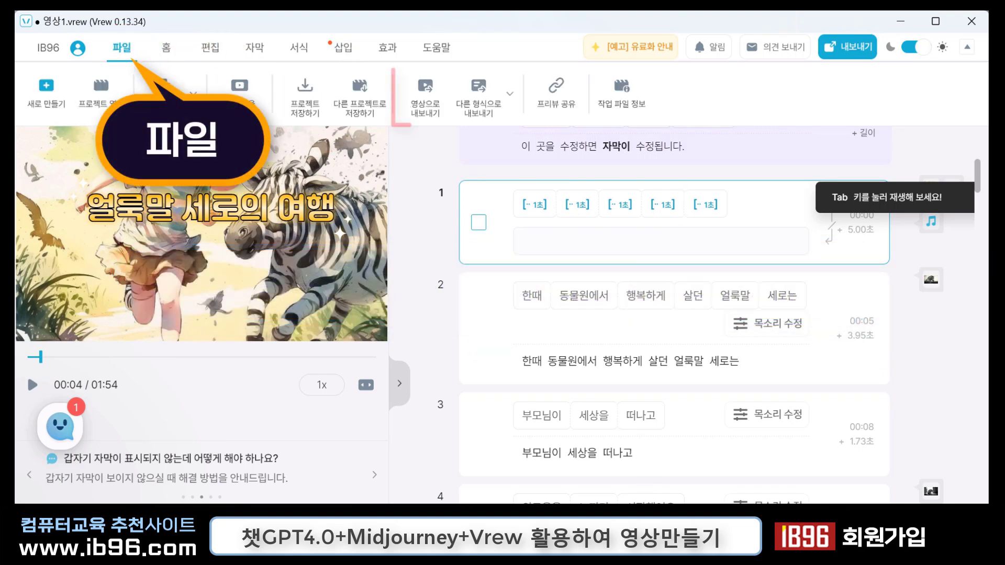
{"action": "left_click", "coordinate": [475, 92]}
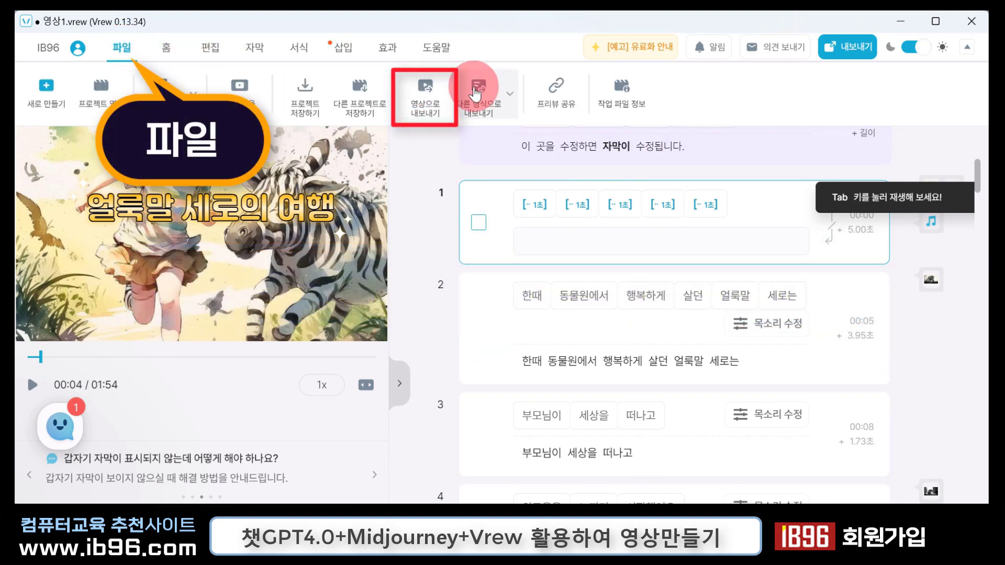
{"action": "left_click", "coordinate": [439, 99]}
{"action": "scroll", "coordinate": [431, 254], "scroll_direction": "down", "scroll_amount": 3}
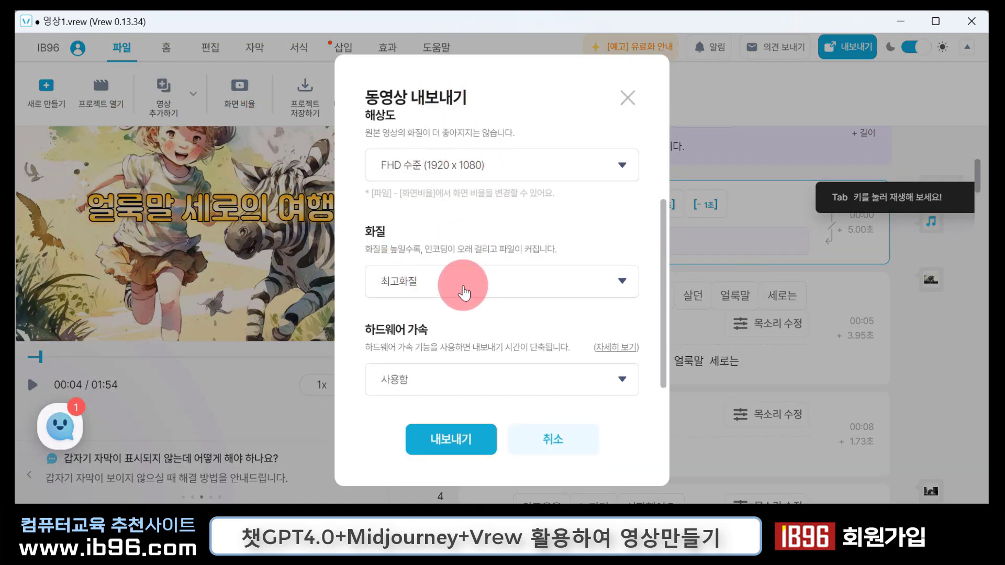
{"action": "left_click", "coordinate": [586, 283]}
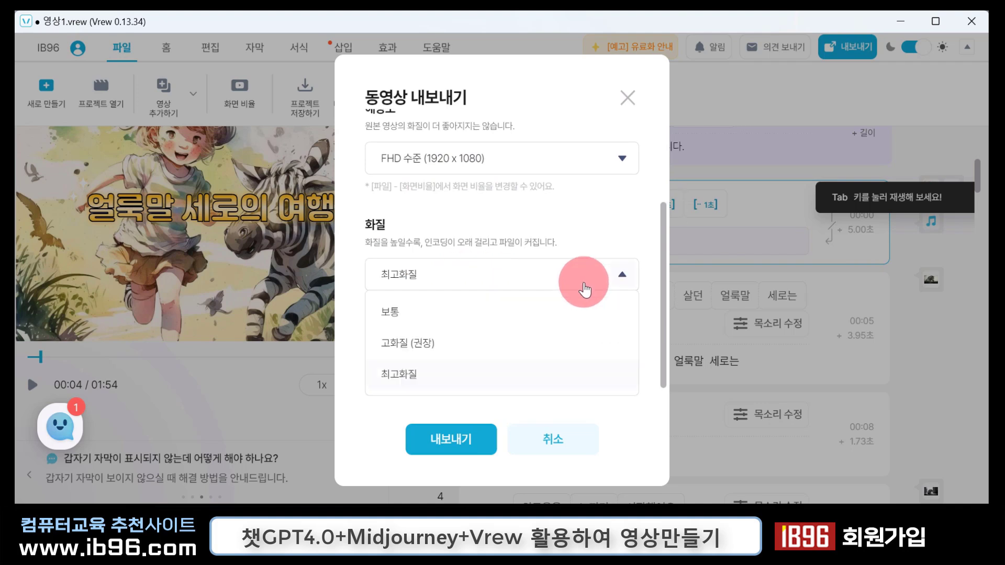
{"action": "left_click", "coordinate": [556, 95]}
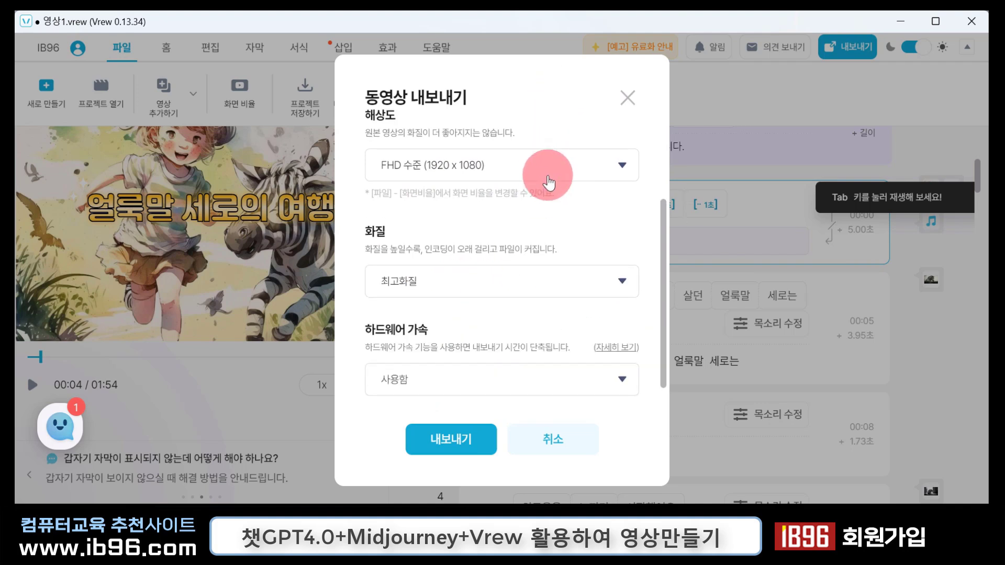
{"action": "left_click", "coordinate": [622, 166]}
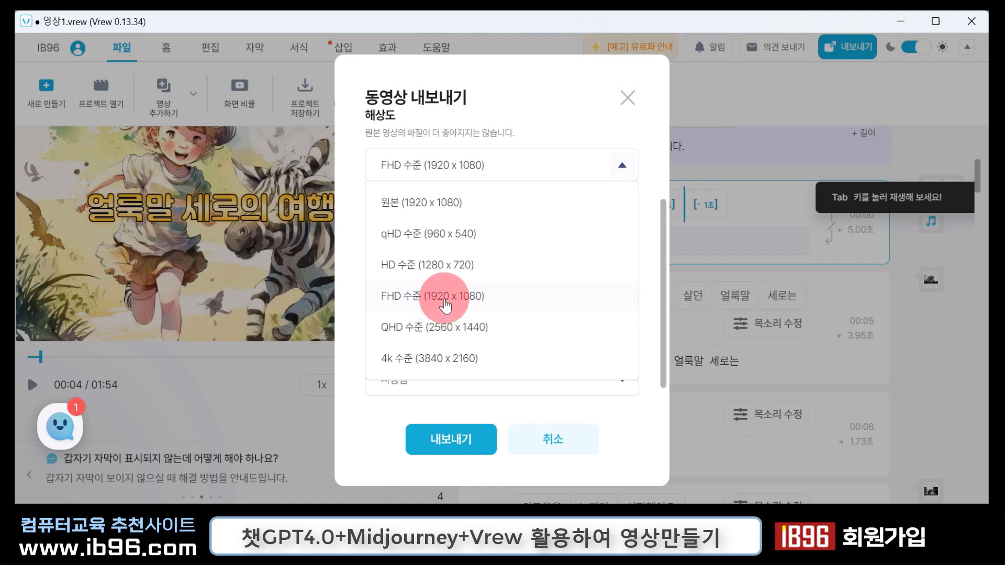
{"action": "left_click", "coordinate": [443, 306]}
{"action": "left_click", "coordinate": [470, 442]}
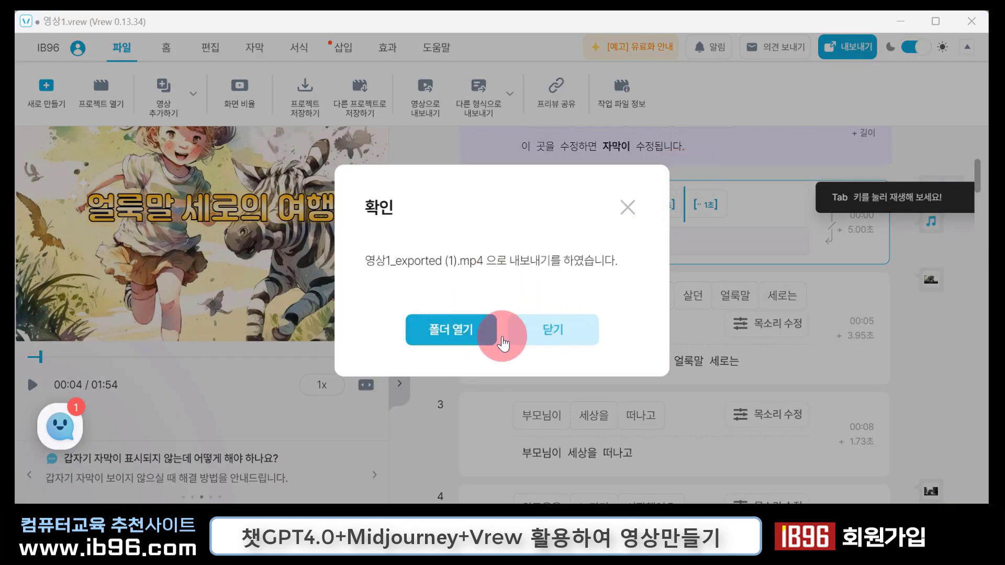
- Open the export folder and examine the exported MP4 video and the 영상1 project file
{"action": "left_click", "coordinate": [470, 339]}
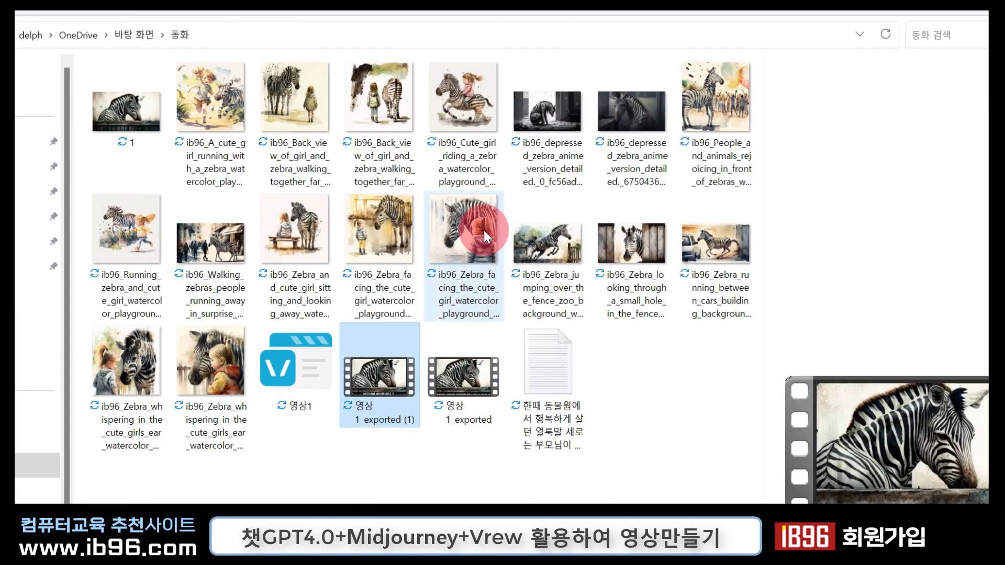
{"action": "left_click", "coordinate": [223, 419]}
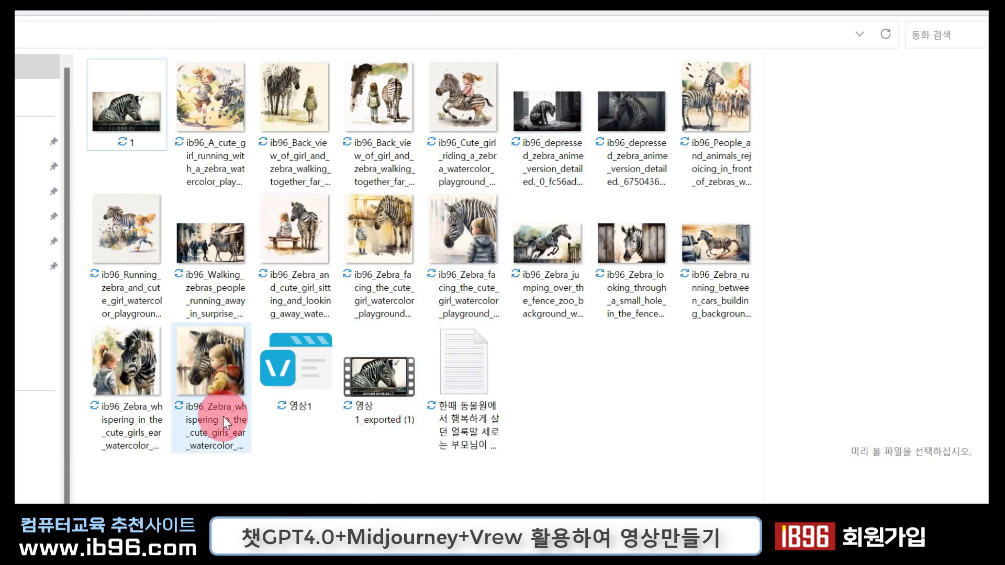
{"action": "left_click", "coordinate": [383, 406]}
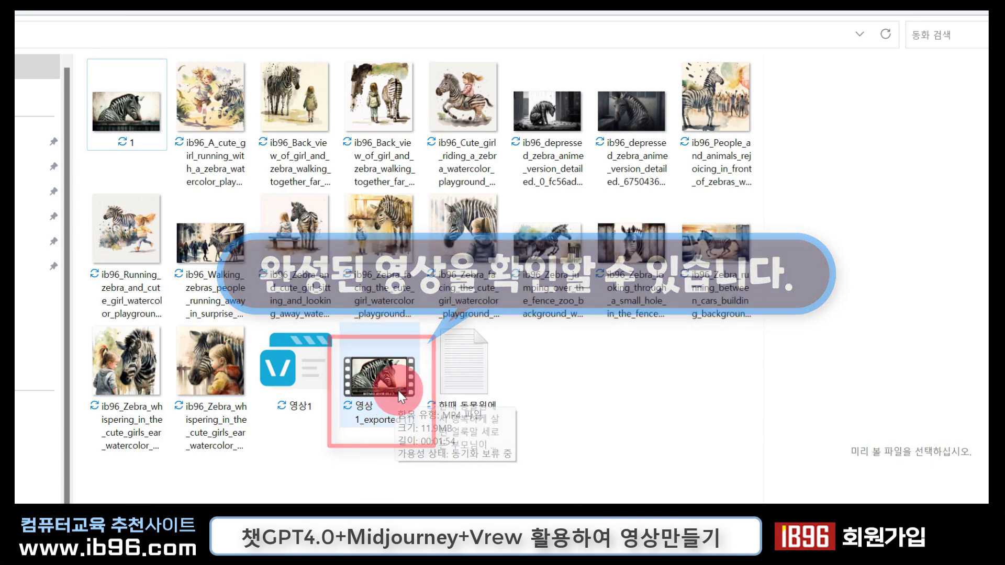
{"action": "left_click", "coordinate": [322, 377]}
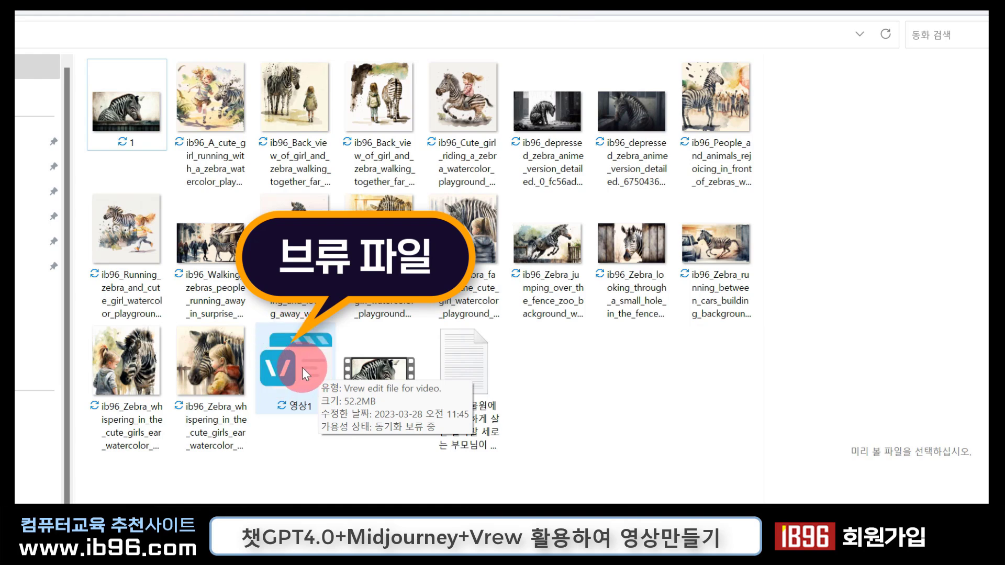
{"action": "left_click", "coordinate": [406, 391]}
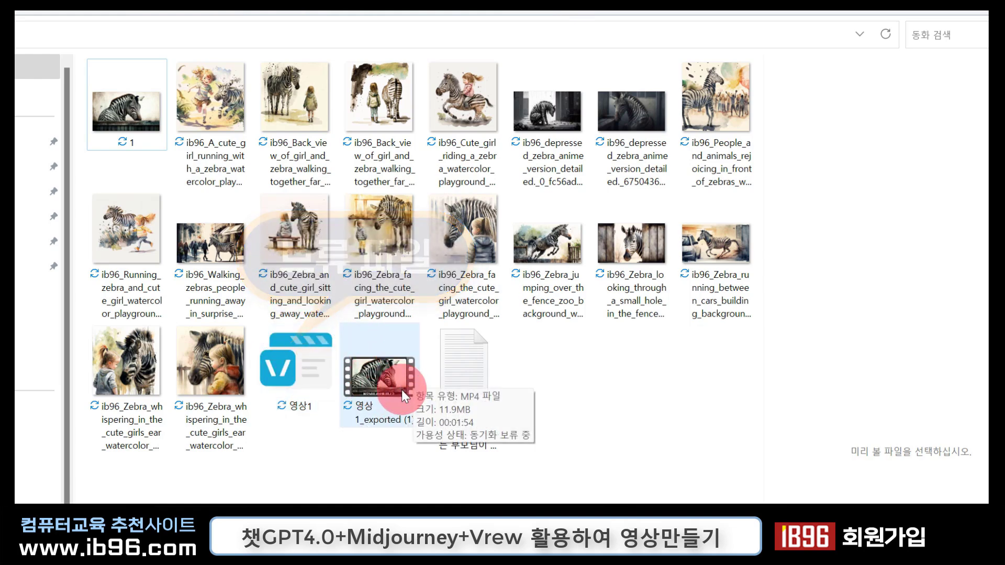